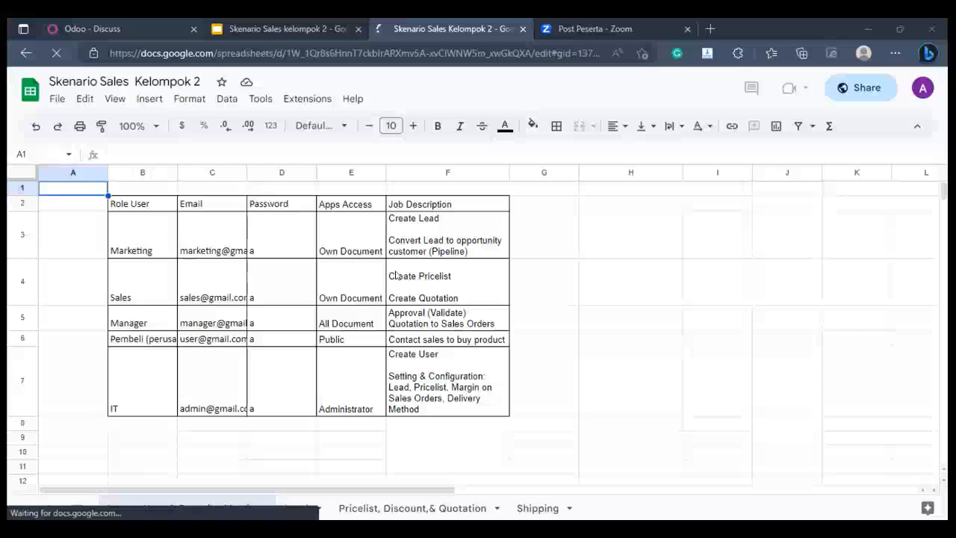
Step: Switch to Odoo, open the manager's user record and review its access rights across the applications
key("ctrl+1")
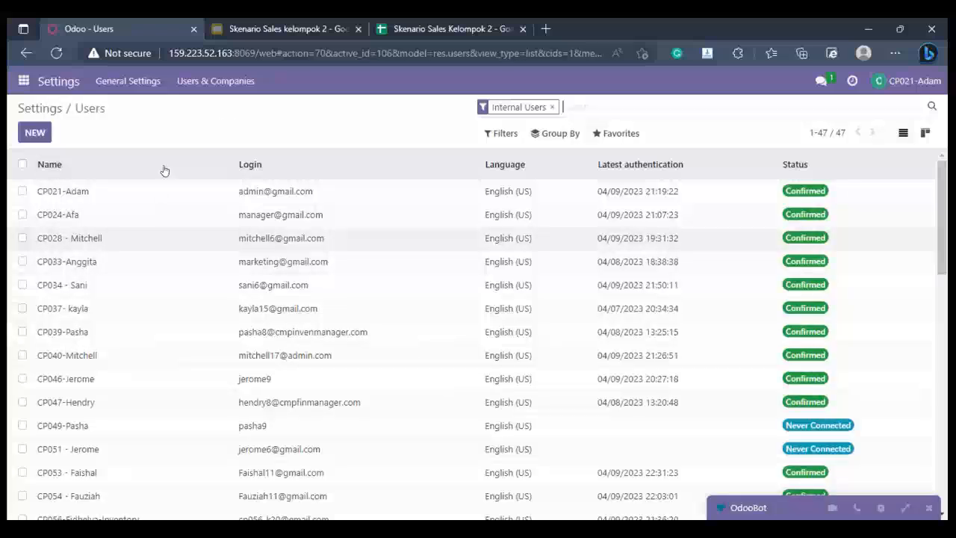
left_click(129, 217)
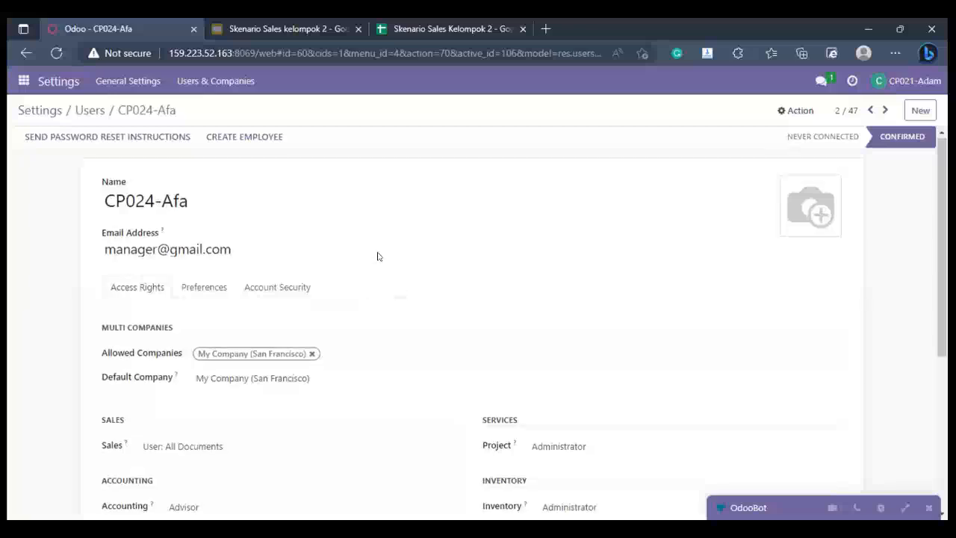
scroll(375, 254, "down", 4)
scroll(375, 253, "up", 4)
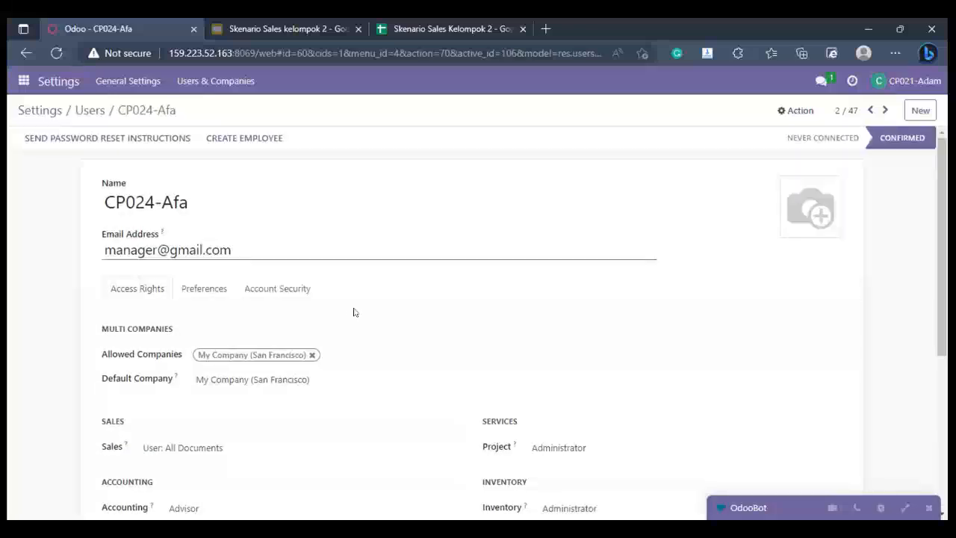
scroll(348, 310, "down", 4)
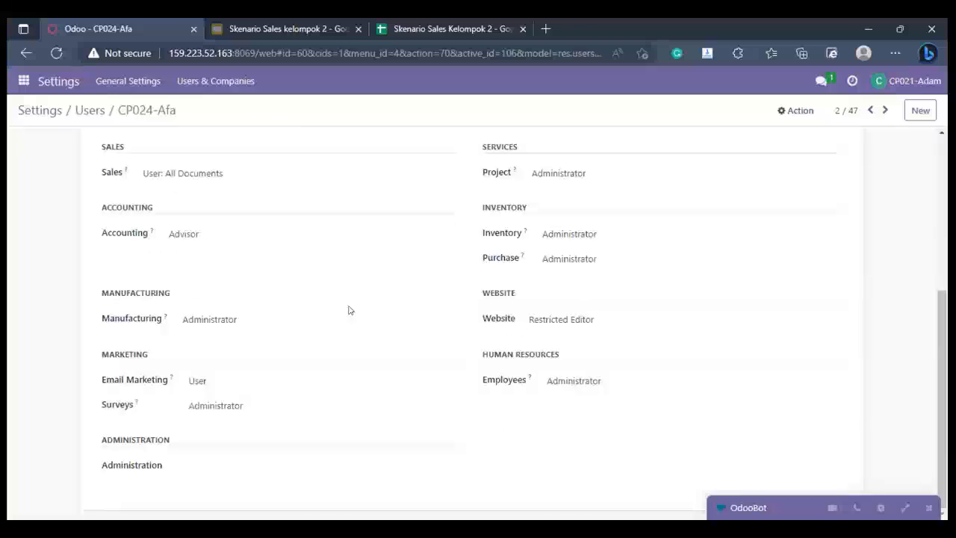
scroll(348, 310, "up", 4)
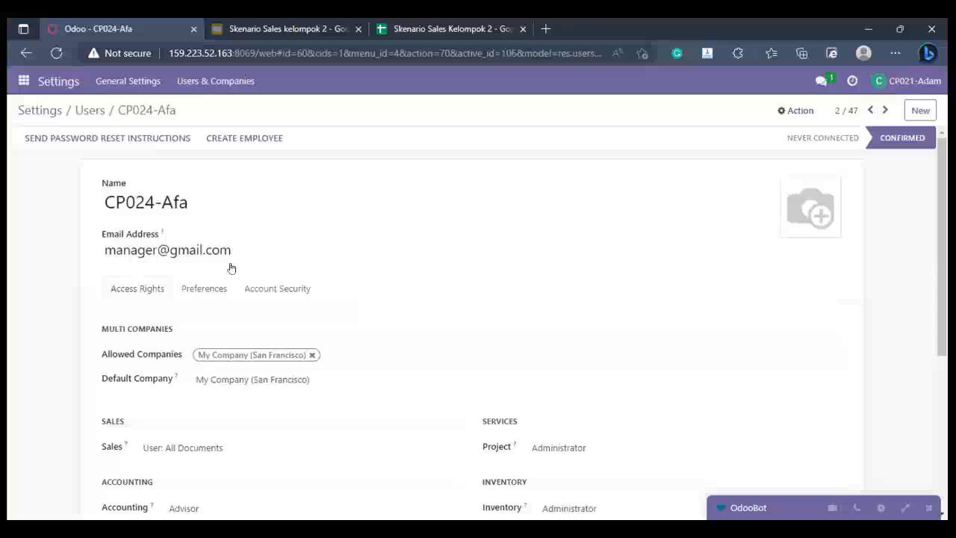
scroll(231, 267, "down", 3)
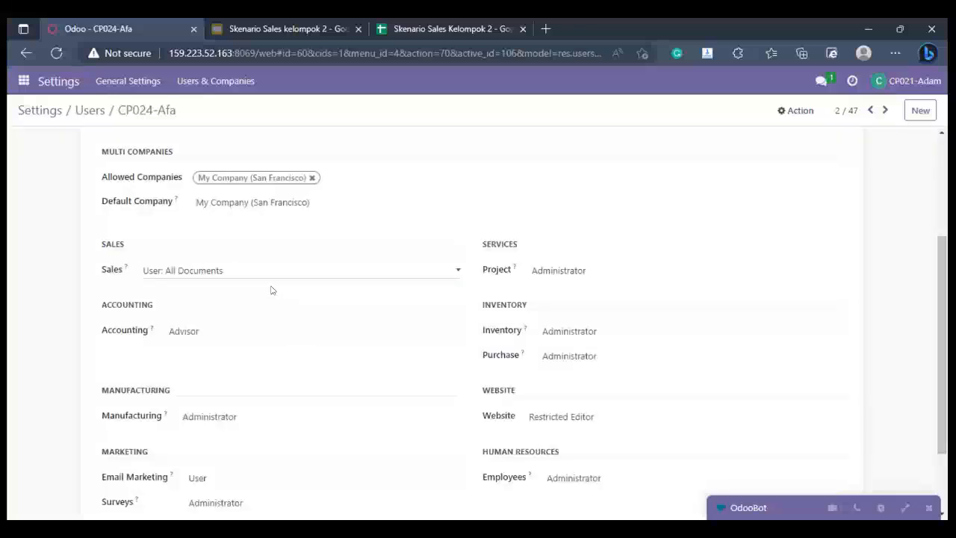
Step: Check the Sales access level options on the manager's user record and reread the remaining access rights
left_click(258, 271)
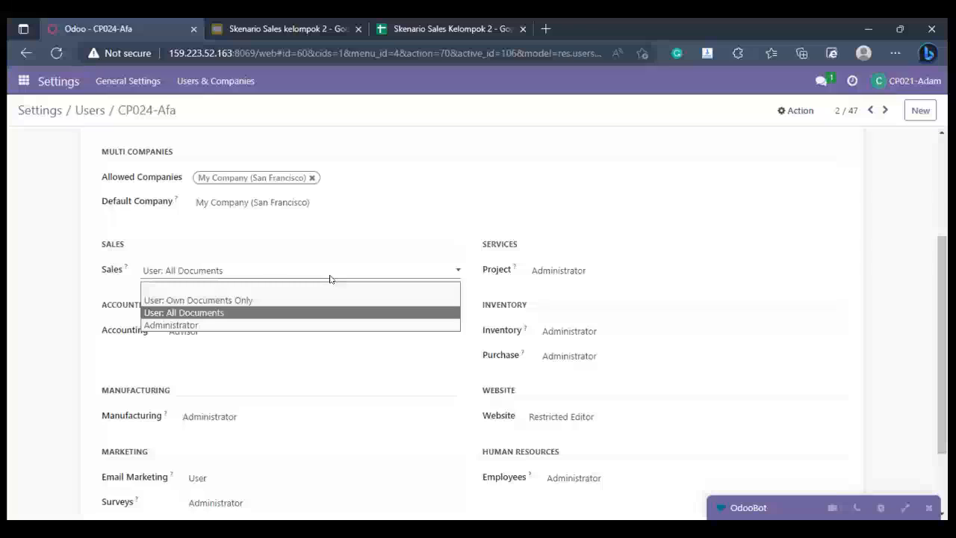
scroll(331, 279, "up", 3)
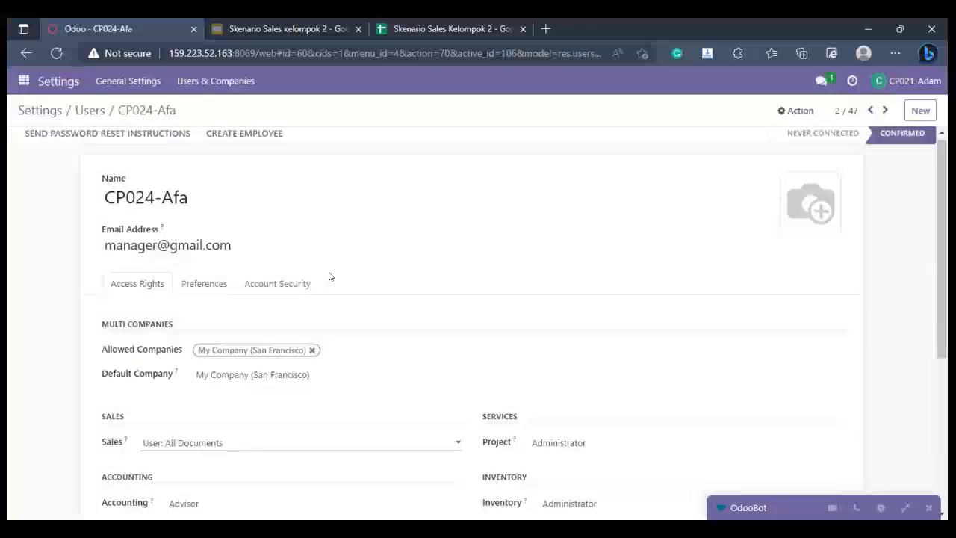
scroll(329, 277, "up", 1)
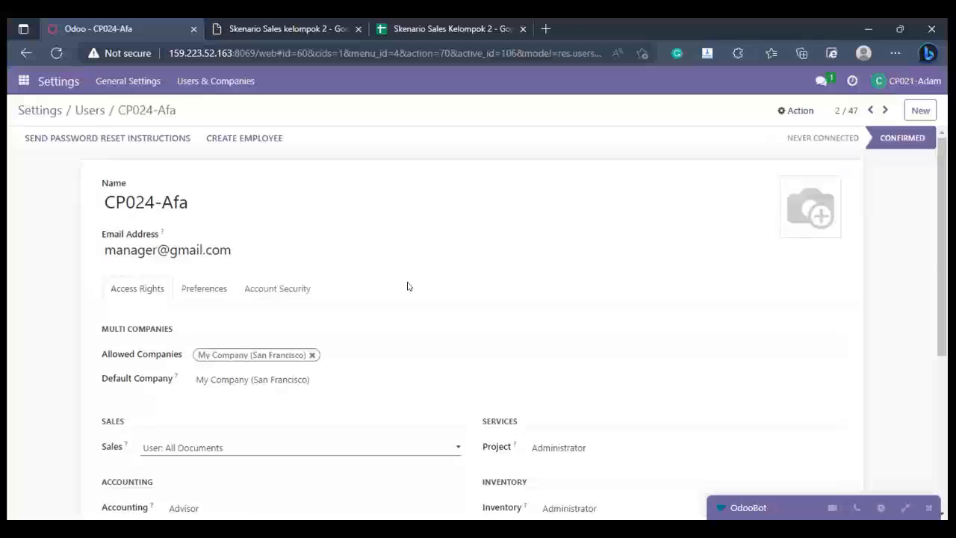
scroll(408, 286, "down", 2)
scroll(224, 413, "up", 2)
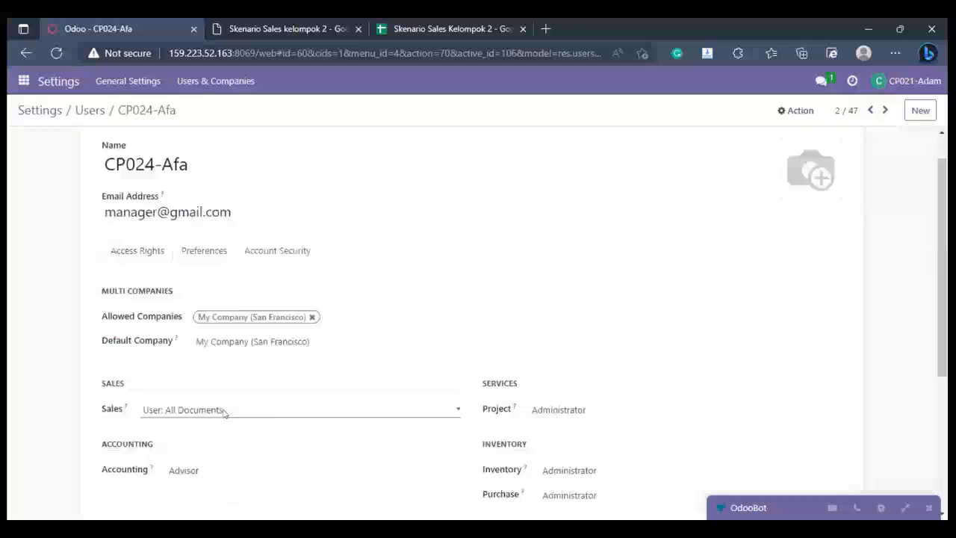
scroll(188, 112, "up", 1)
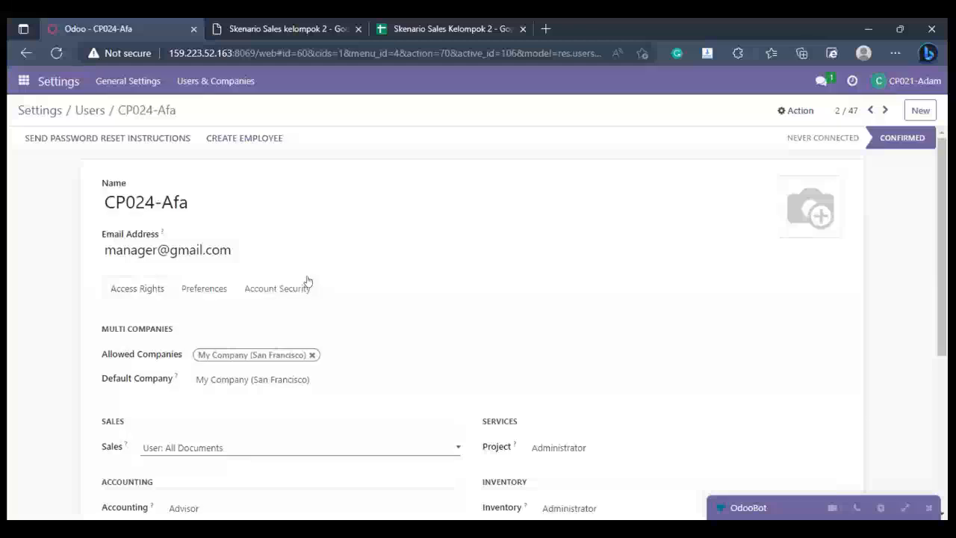
scroll(307, 280, "down", 3)
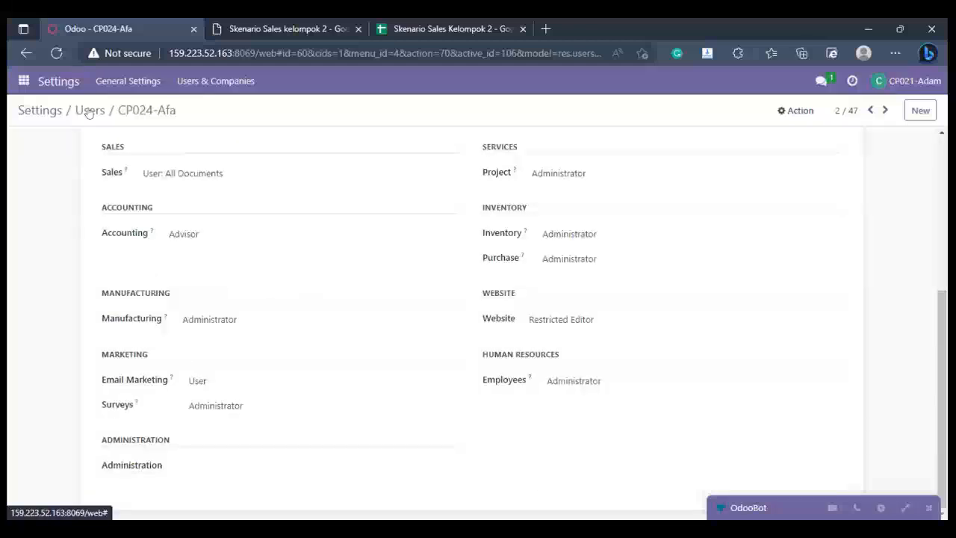
scroll(90, 112, "up", 3)
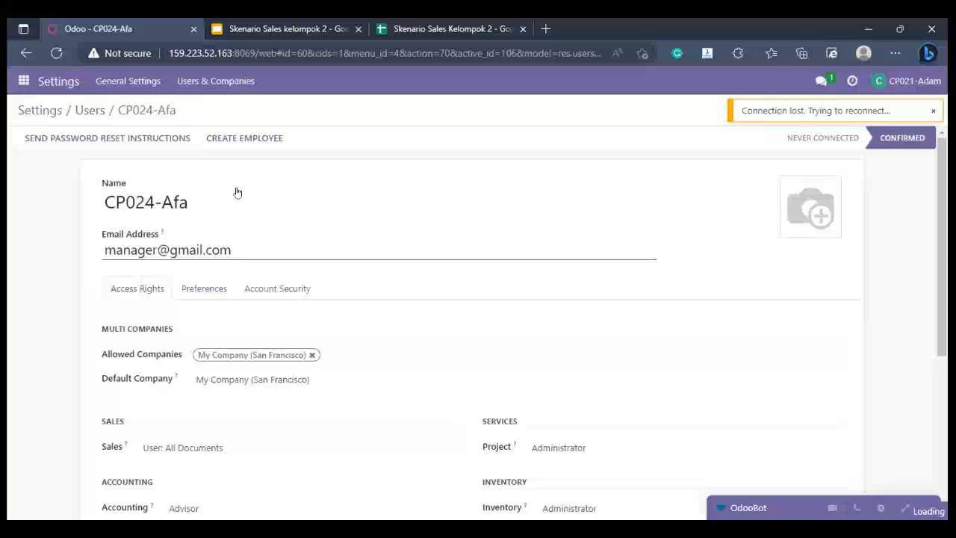
Step: Return to the Users list, open the sales user's record and check its Sales access level options
left_click(286, 202)
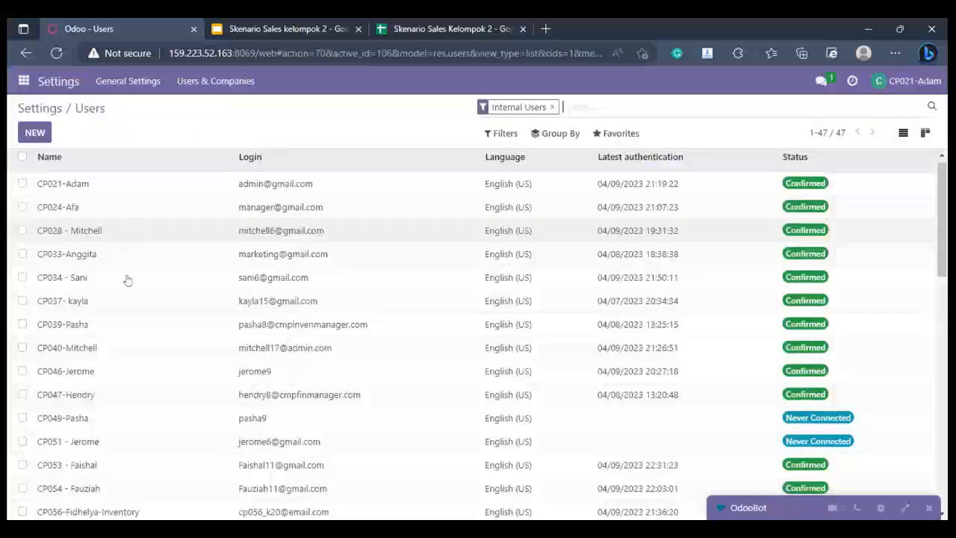
scroll(132, 380, "down", 4)
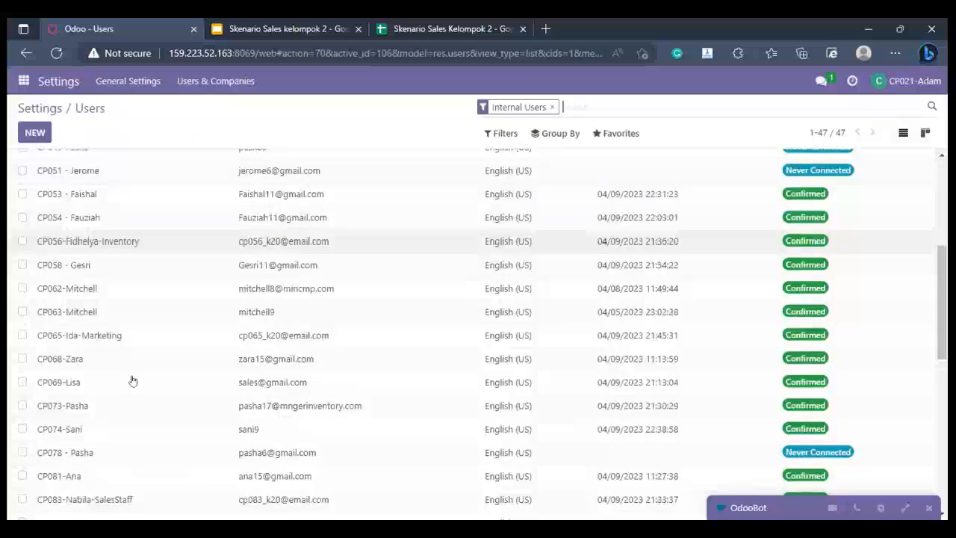
left_click(132, 381)
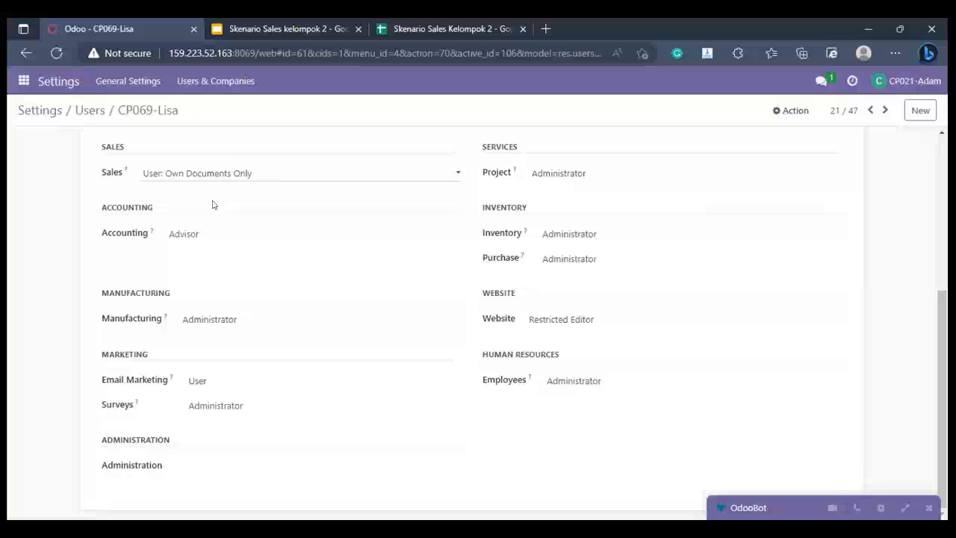
left_click(214, 174)
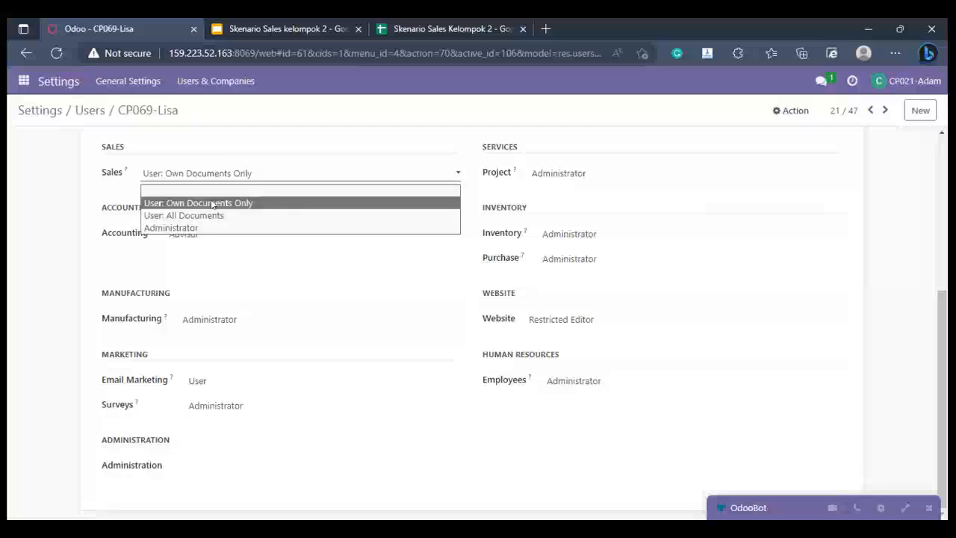
left_click(634, 239)
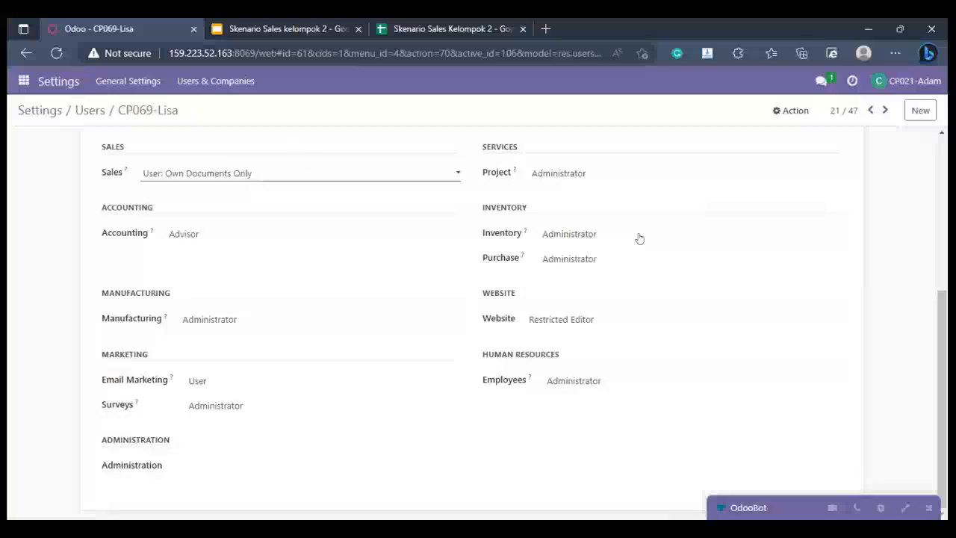
Step: Choose Administrator as the Inventory access level for the sales user
left_click(638, 238)
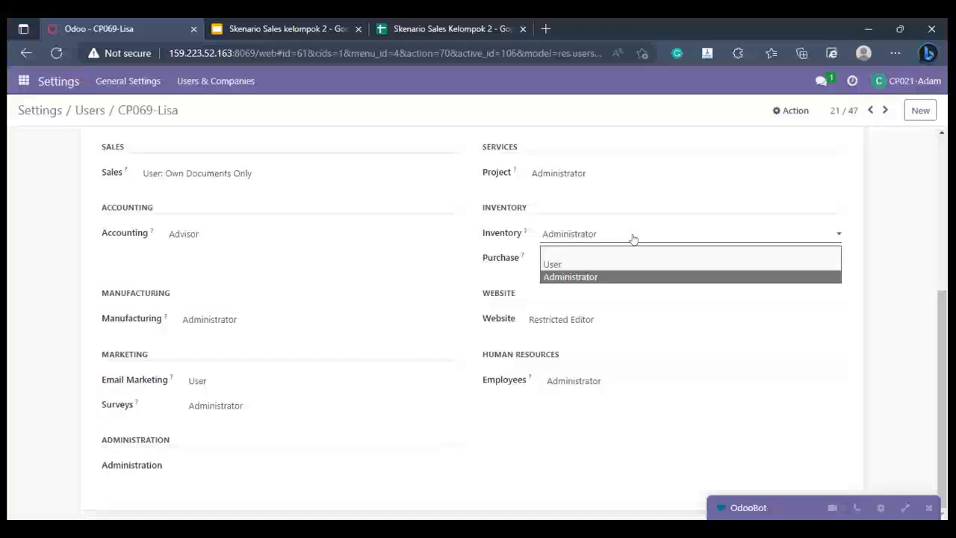
left_click(569, 277)
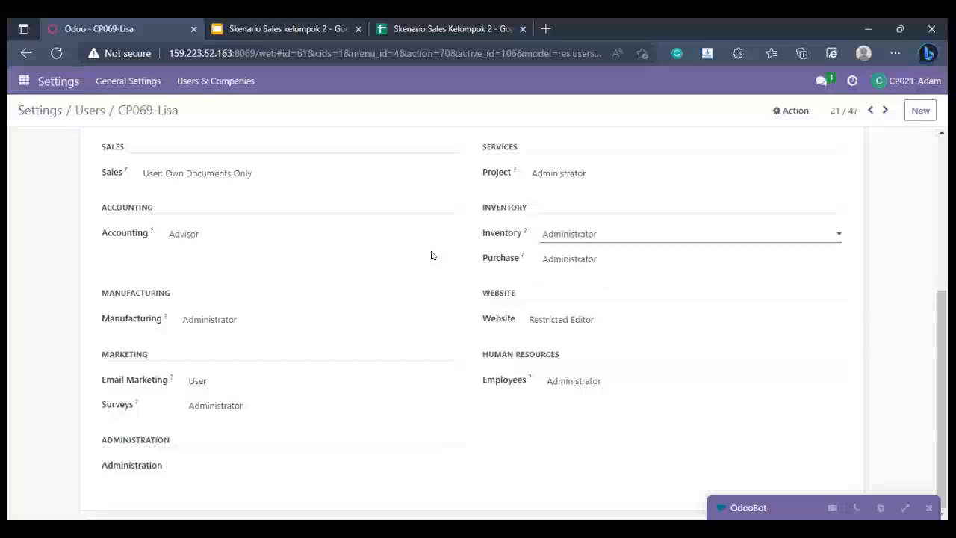
scroll(431, 255, "up", 4)
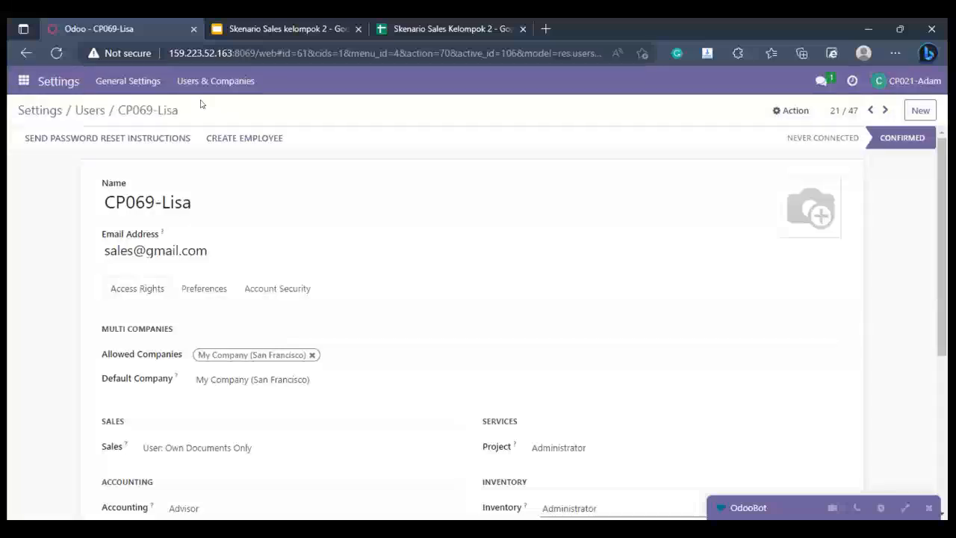
Step: Leave the user record and open the CRM section of the Odoo settings
left_click(24, 80)
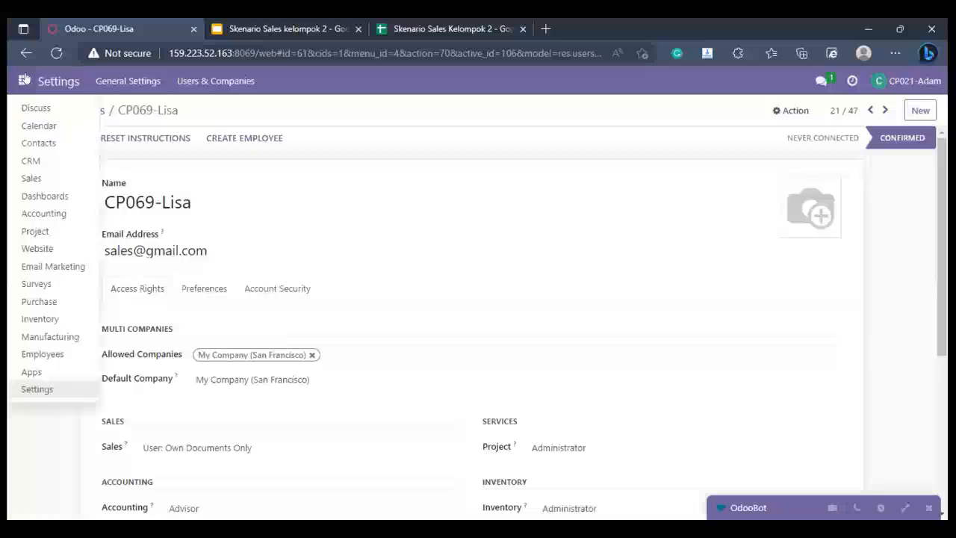
left_click(65, 391)
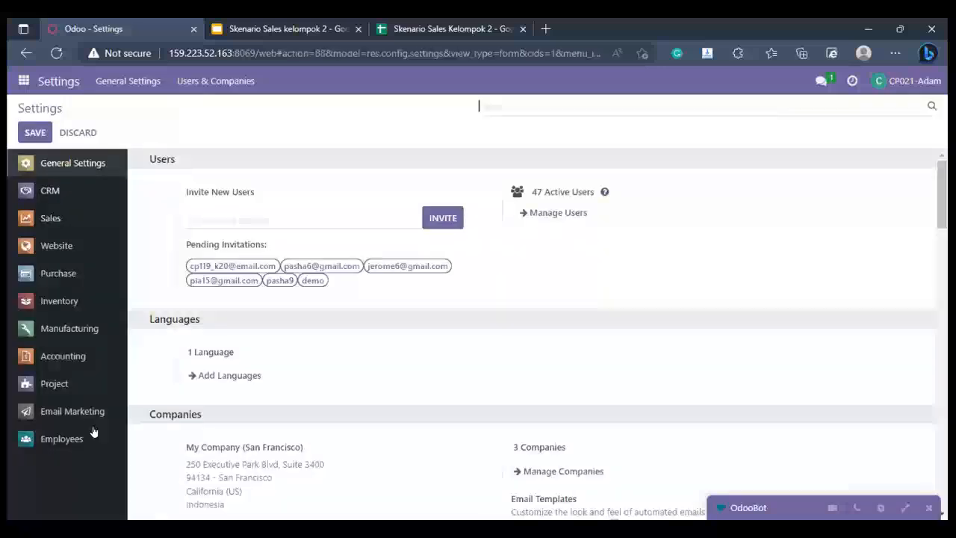
left_click(68, 195)
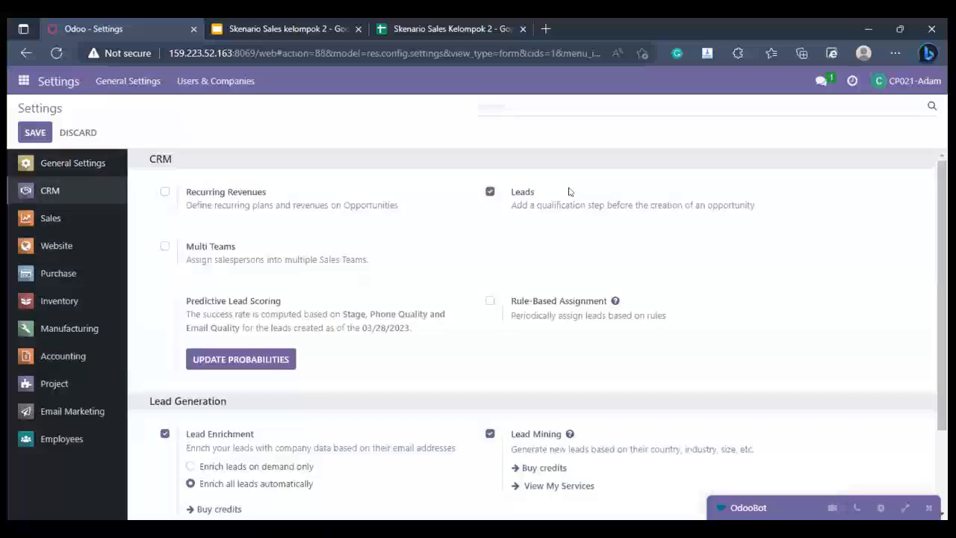
Step: Toggle the Leads option off and back on, then review the Lead Generation options
left_click(490, 191)
left_click(489, 191)
left_click(489, 193)
scroll(325, 248, "down", 1)
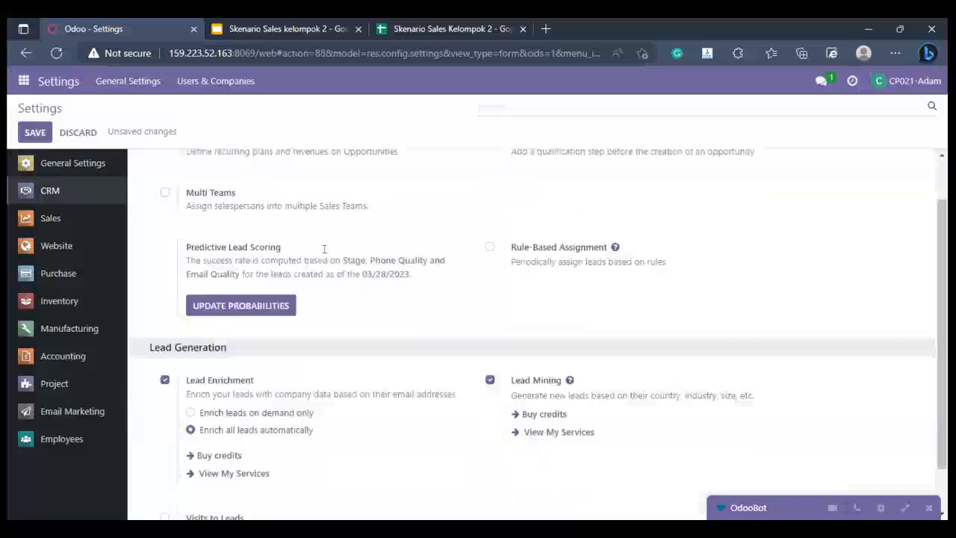
scroll(324, 248, "down", 1)
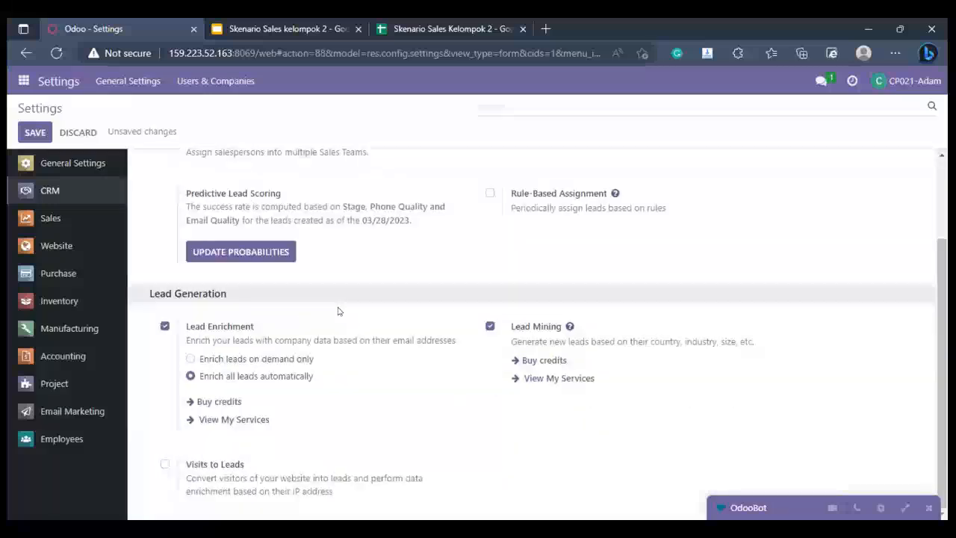
scroll(466, 211, "up", 2)
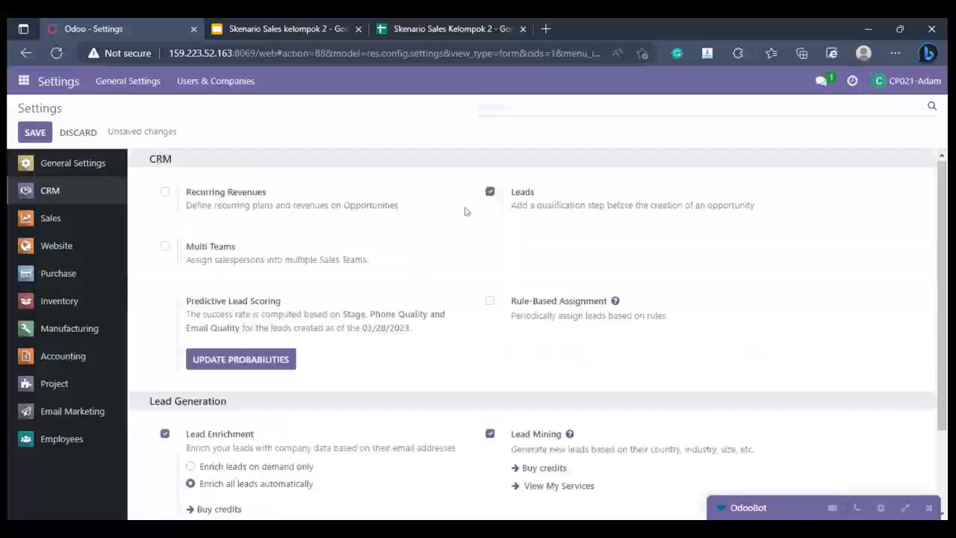
Step: Open the Sales settings and review the product catalog, pricing, quotation, shipping and invoicing options
left_click(80, 223)
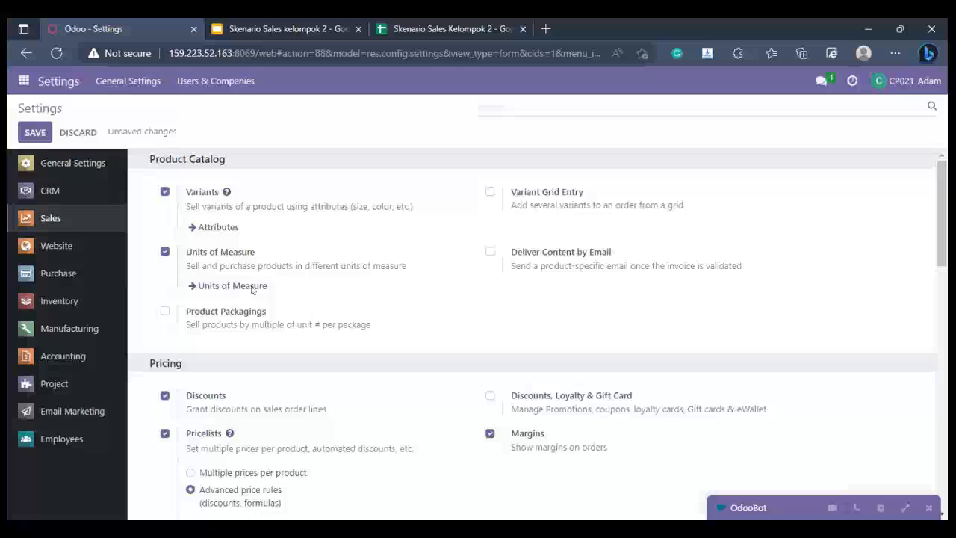
scroll(145, 224, "down", 2)
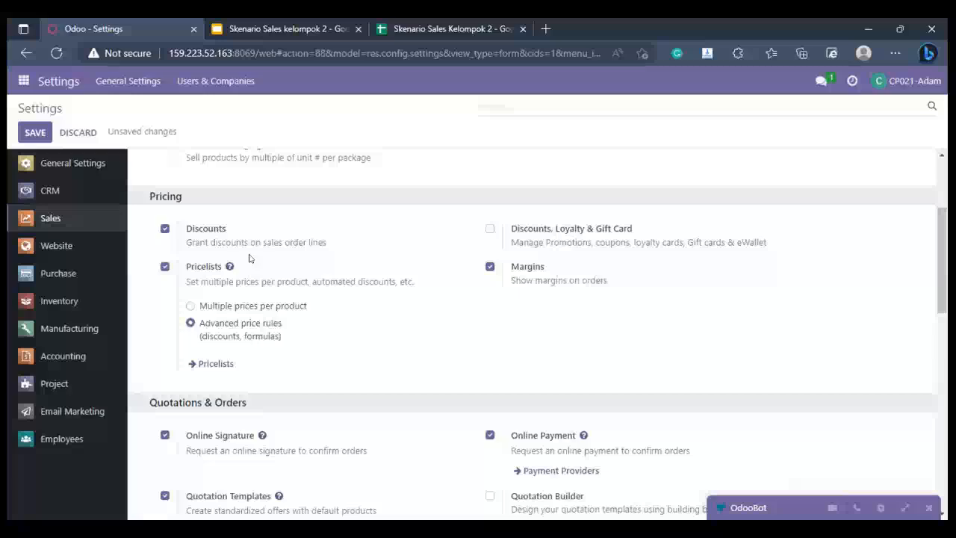
scroll(250, 254, "down", 3)
scroll(315, 290, "down", 5)
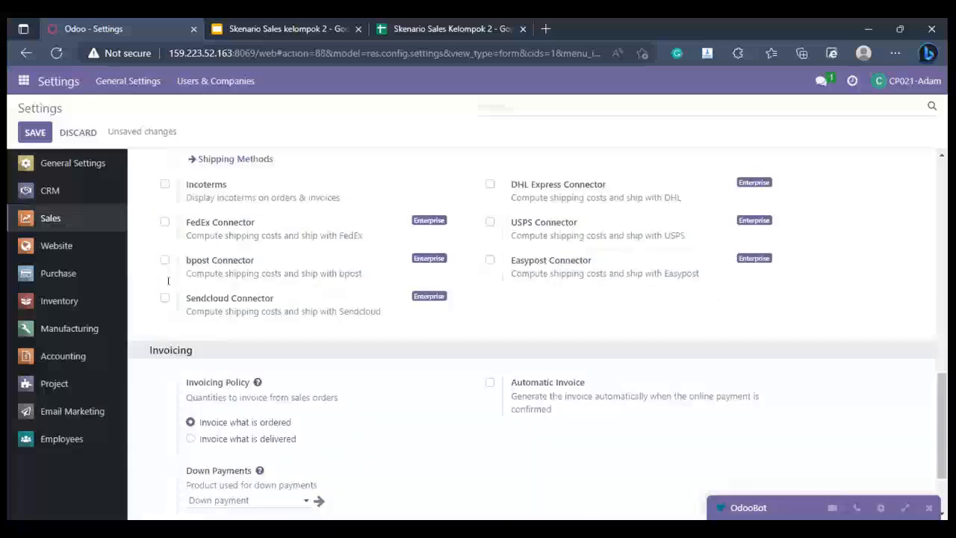
scroll(316, 229, "up", 3)
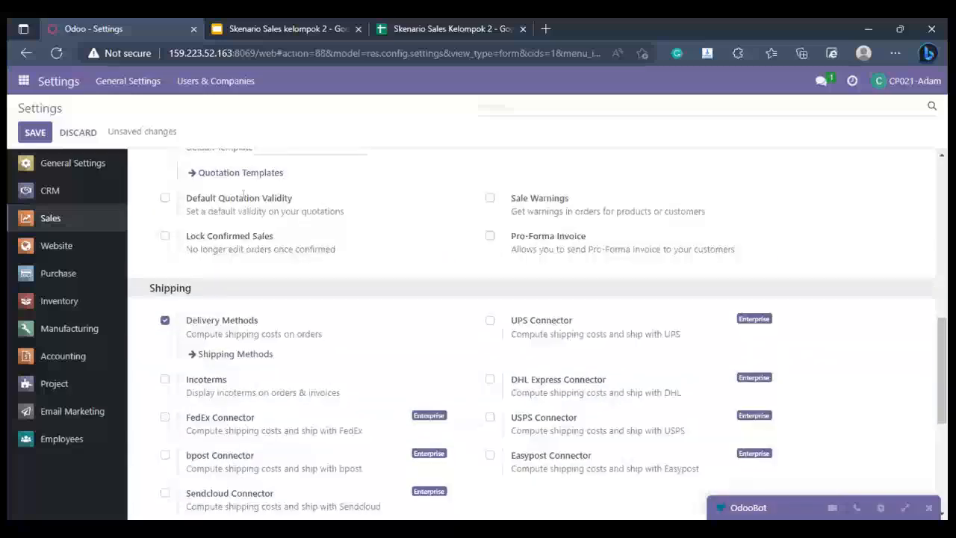
scroll(180, 273, "down", 1)
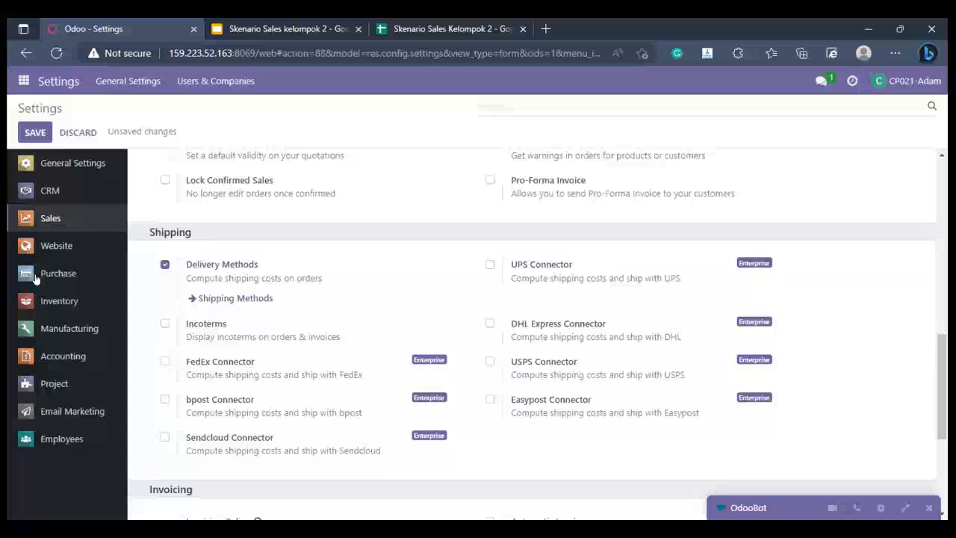
Step: Leave the settings for the Sales app and open the Tim Sales PT Karya Bersama record from the sales teams
left_click(18, 81)
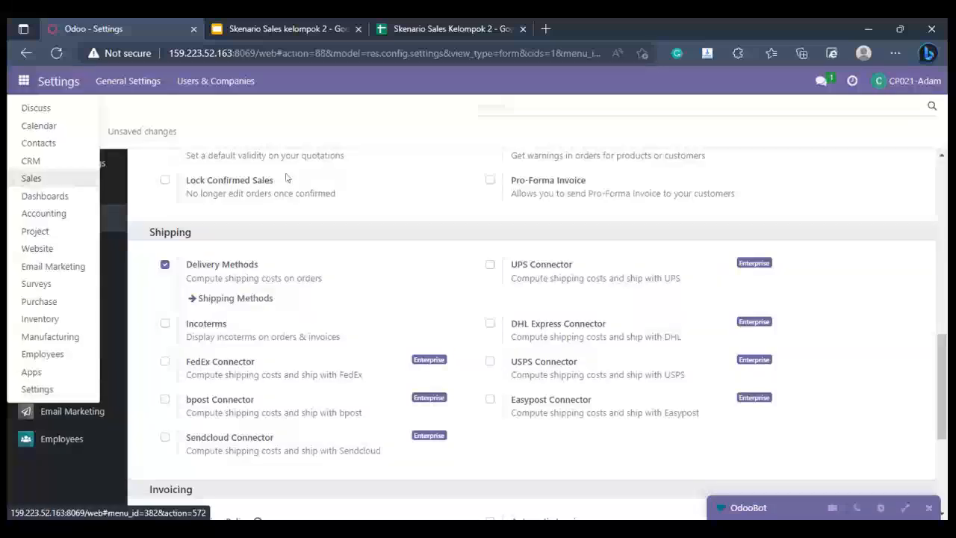
left_click(31, 177)
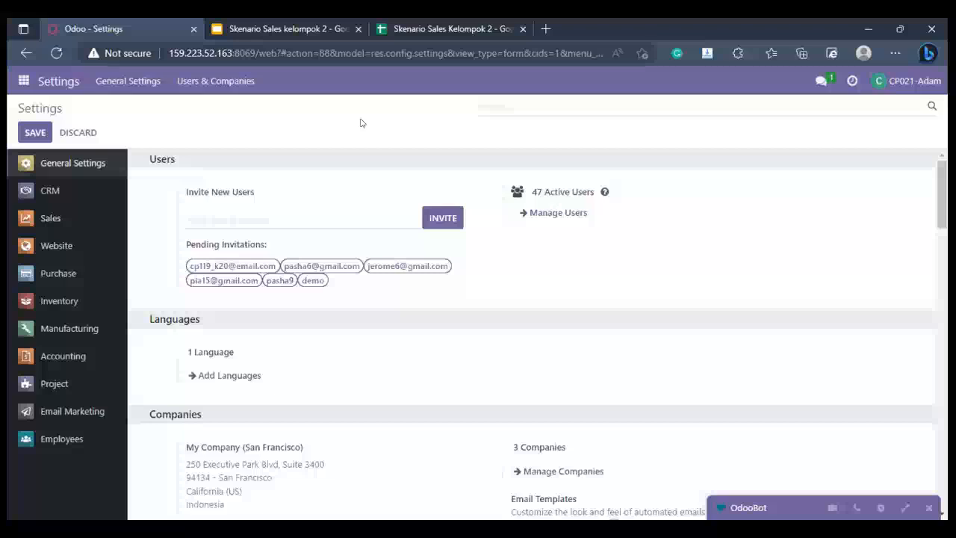
left_click(25, 80)
left_click(37, 160)
left_click(310, 82)
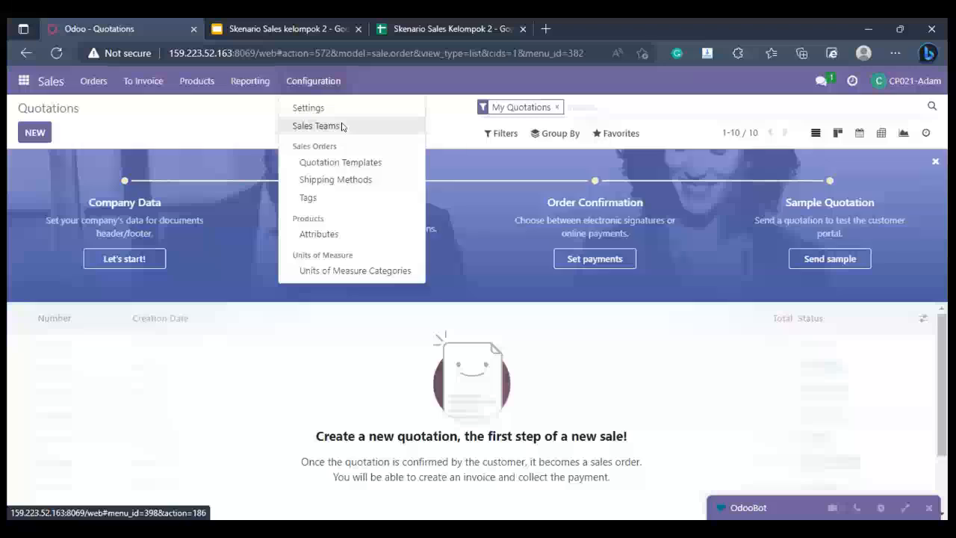
left_click(342, 127)
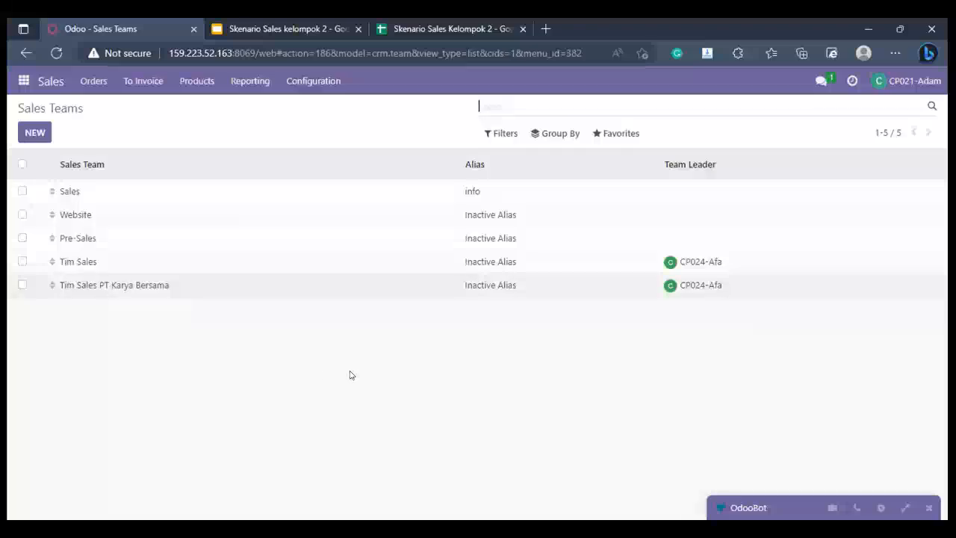
left_click(330, 284)
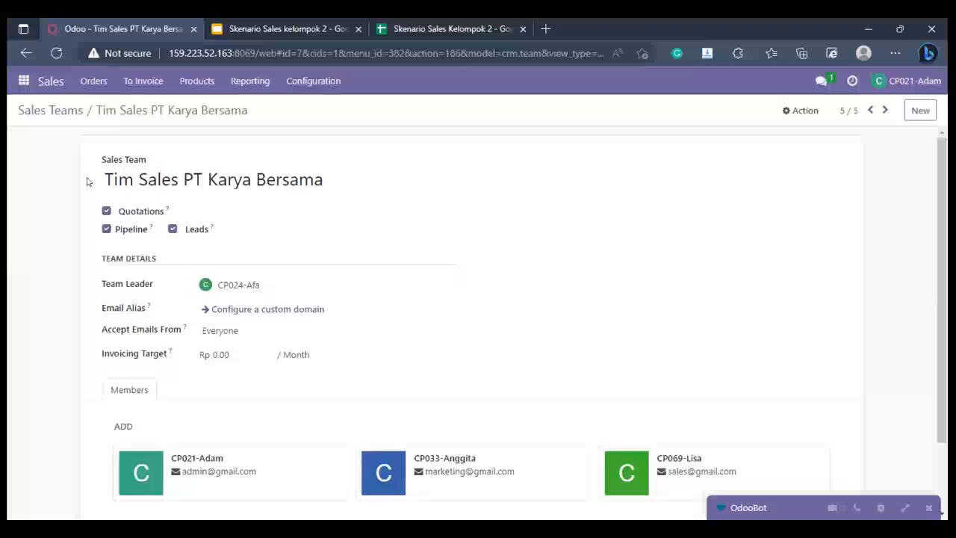
Step: Review the sales team's name, enabled options, team leader and members
left_click(299, 179)
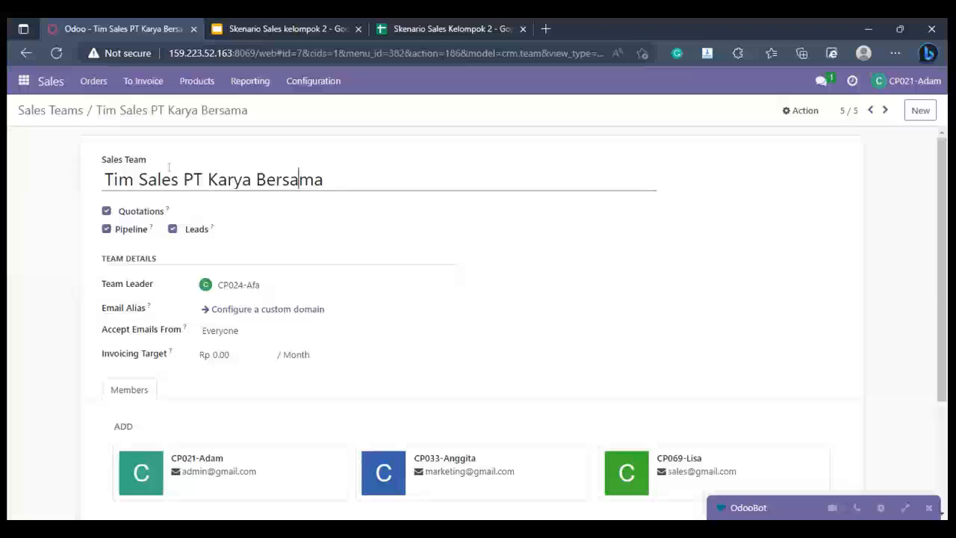
key("ctrl+a")
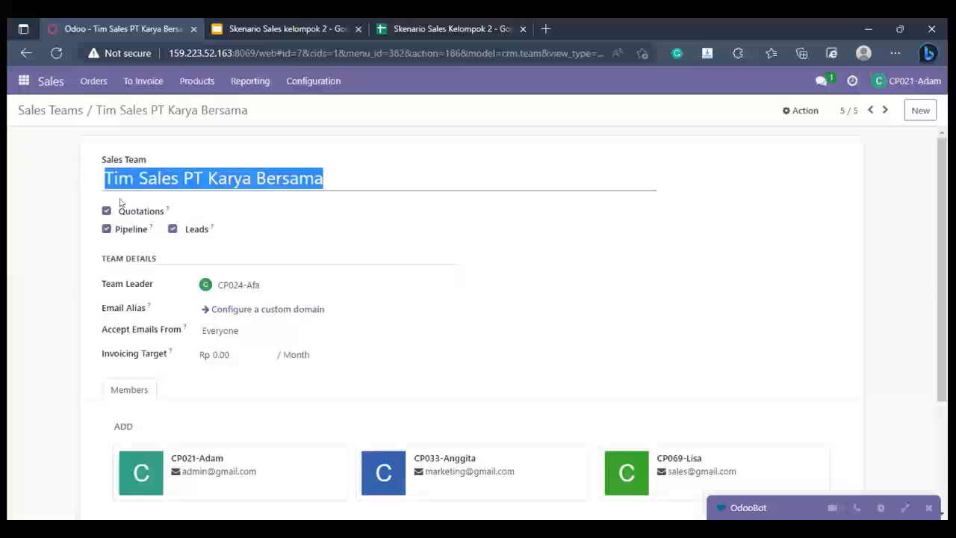
left_click(220, 230)
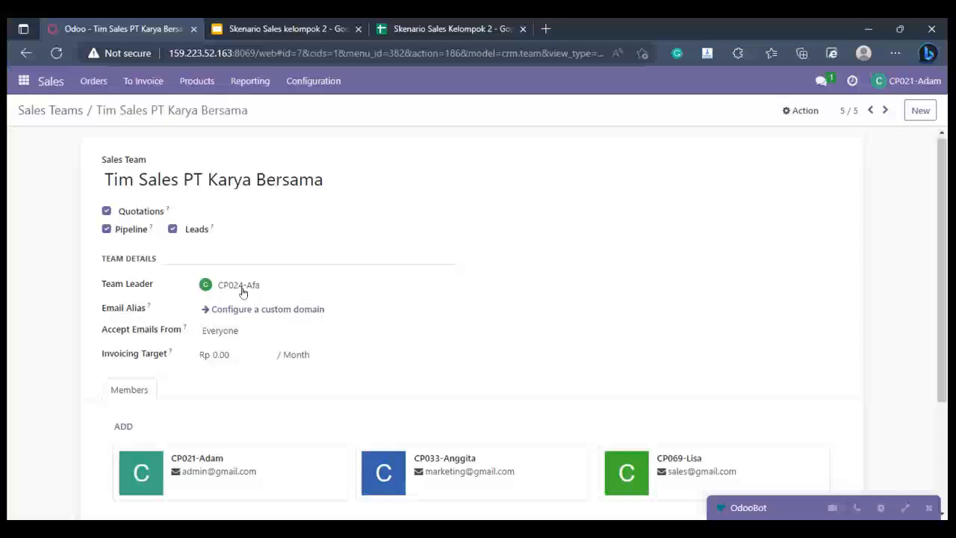
scroll(243, 292, "down", 3)
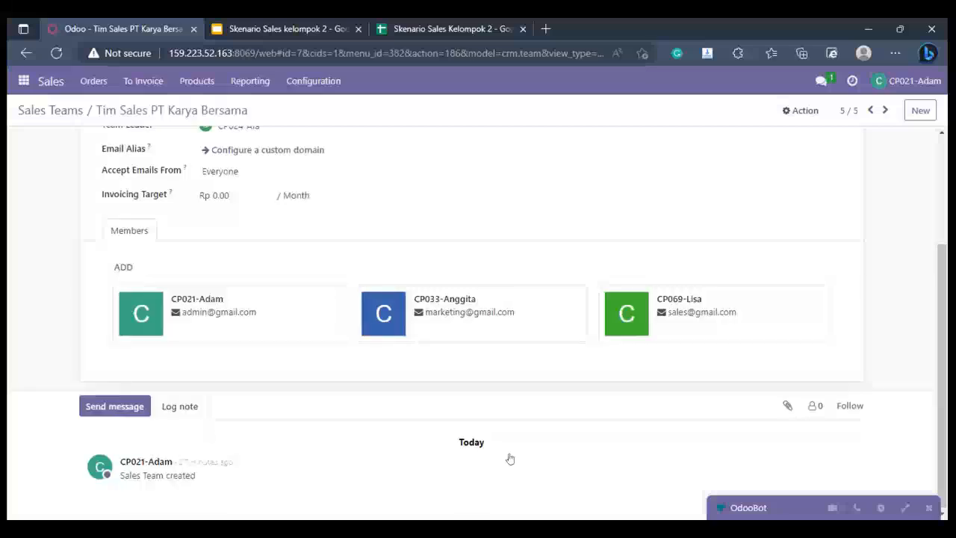
scroll(36, 367, "up", 3)
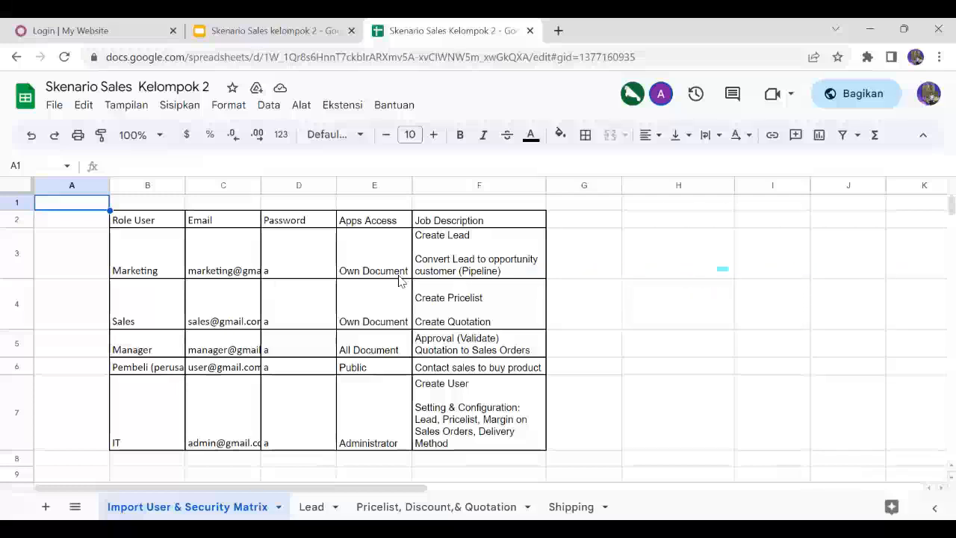
Step: Examine the buyer's row in the access matrix, the User scenario slide, and the Pricelist, Discount,& Quotation sheet
left_click(202, 368)
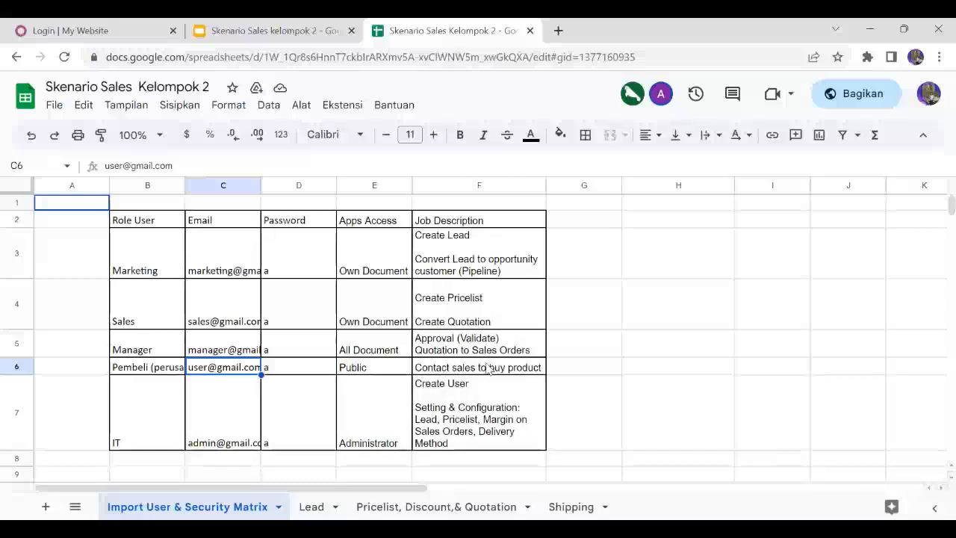
left_click(225, 23)
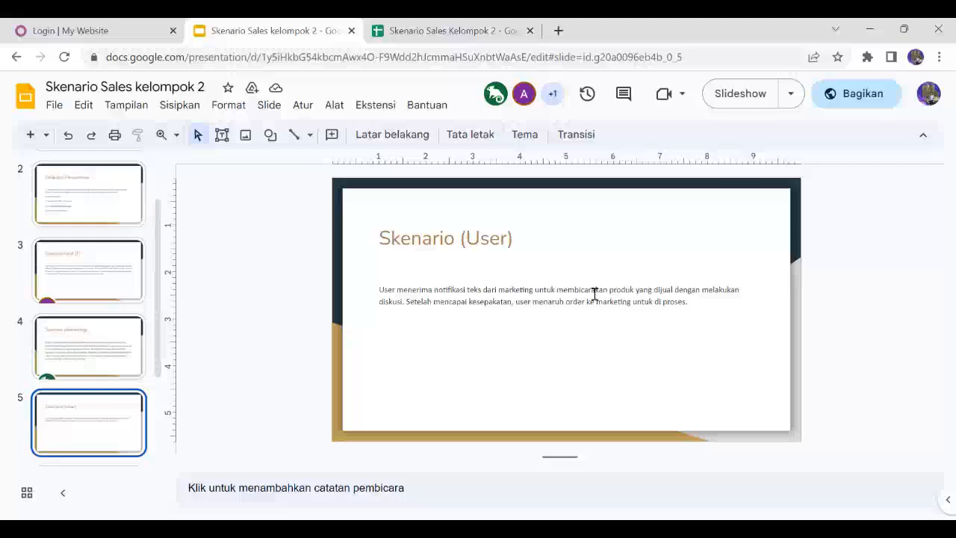
left_click(453, 28)
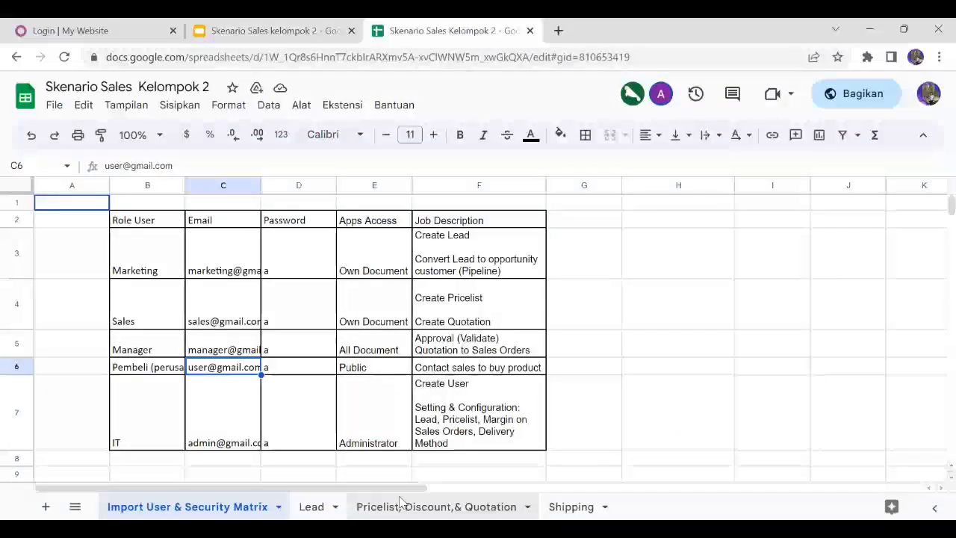
left_click(401, 502)
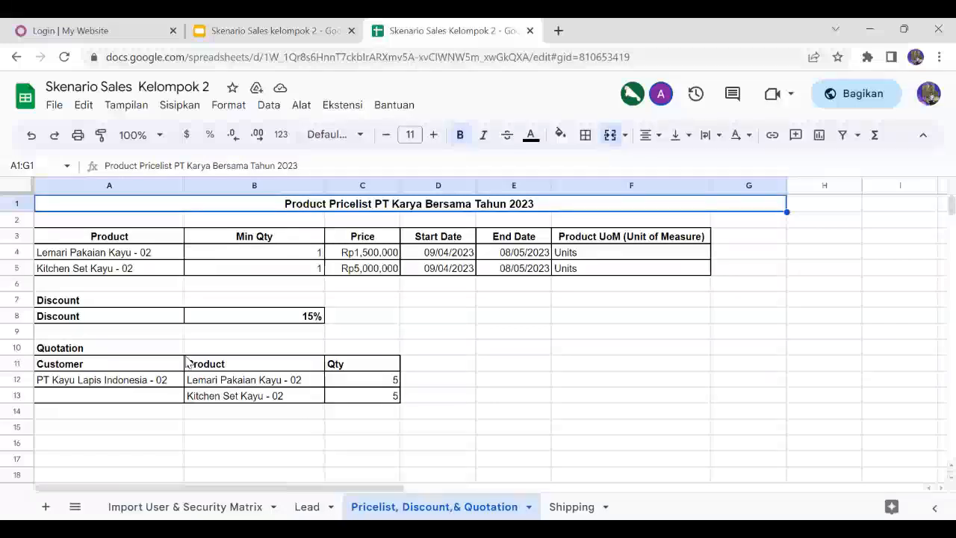
Step: Switch to Odoo, sign in with the buyer's account and open the User channel in Discuss
left_click(86, 22)
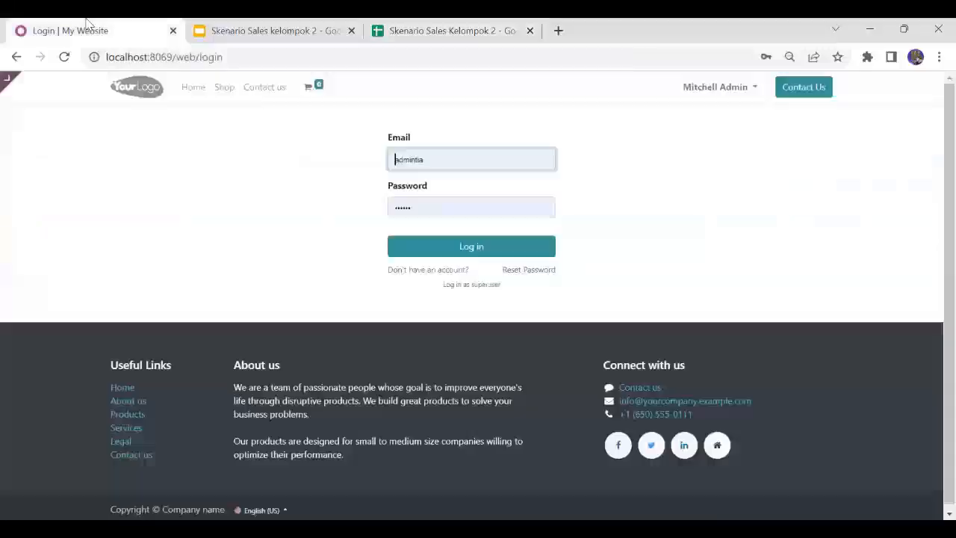
left_click(448, 162)
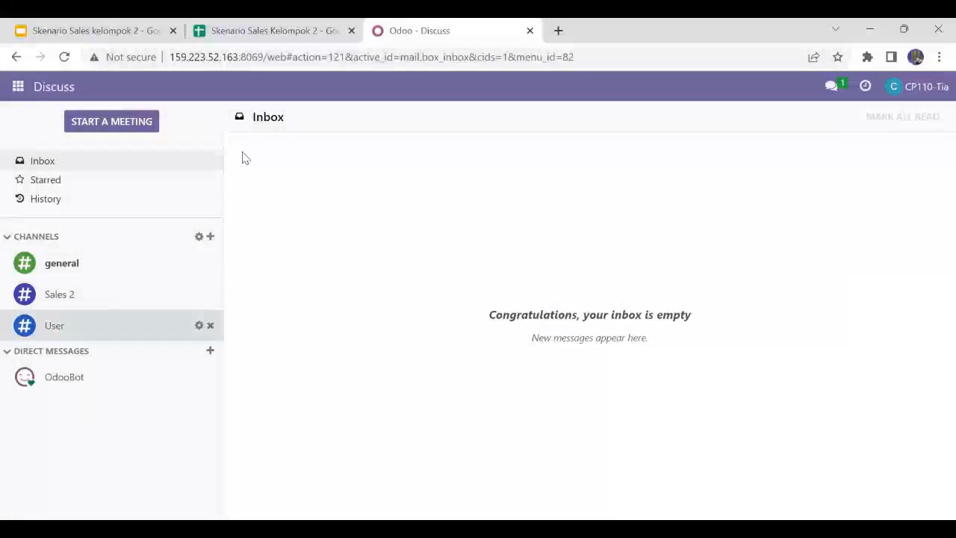
left_click(78, 324)
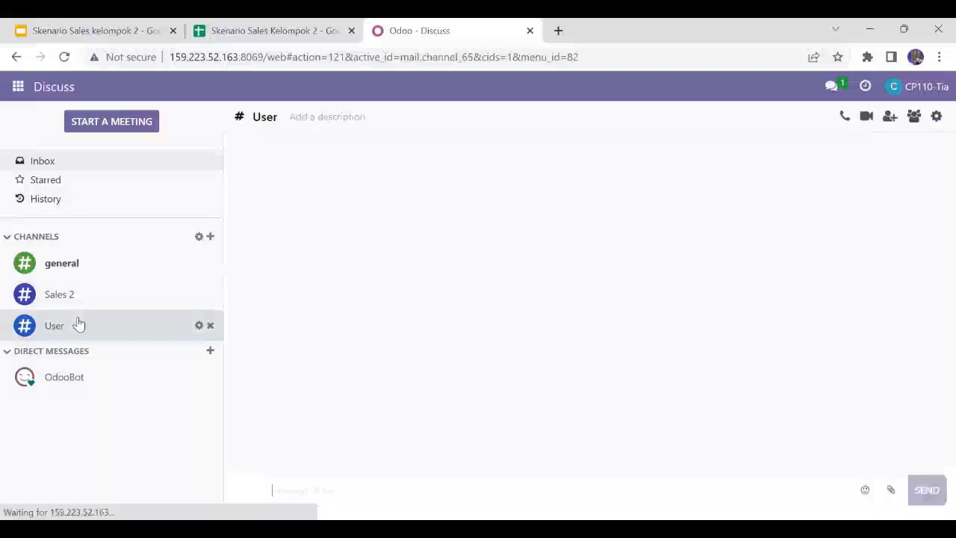
Step: Check the User scenario slide, and send the message "success" in the User channel in Odoo
left_click(86, 29)
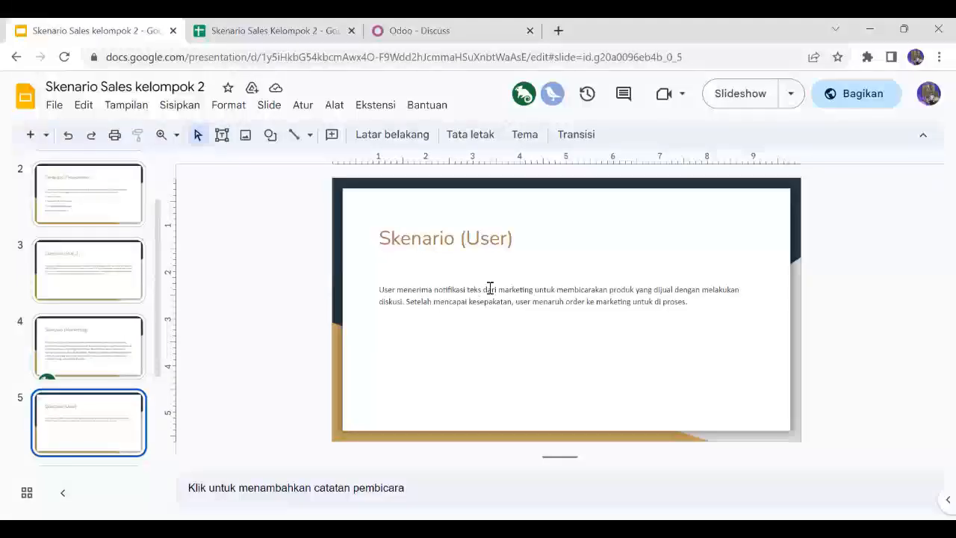
left_click(407, 24)
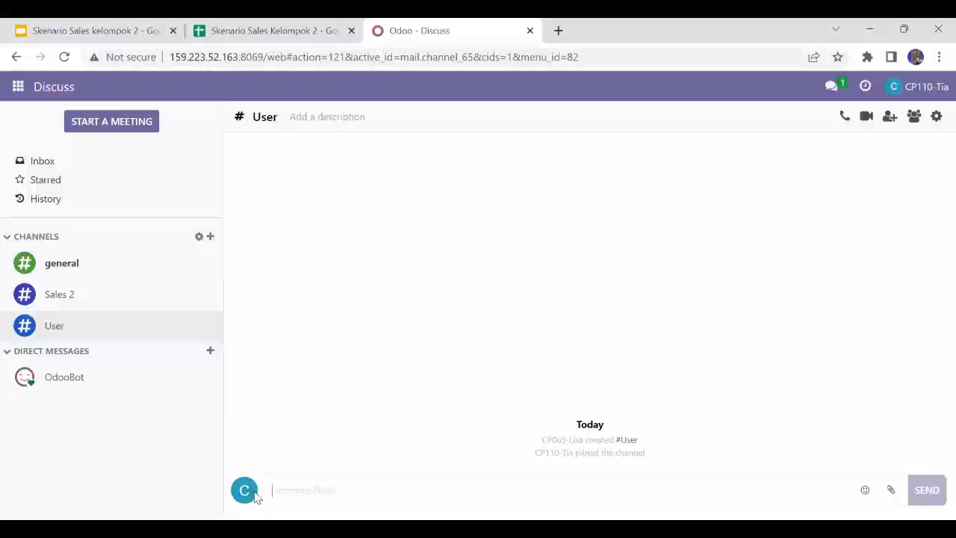
left_click(290, 486)
type("success")
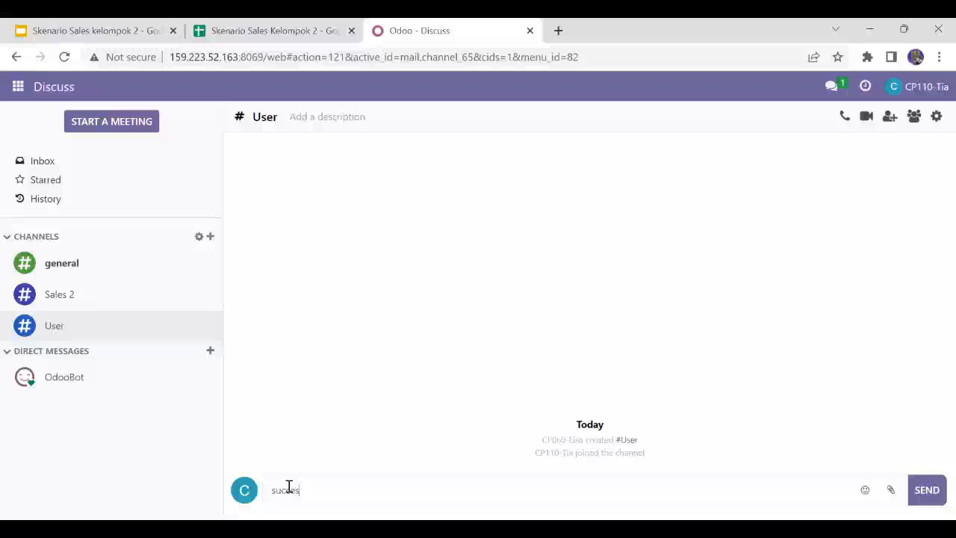
left_click(933, 499)
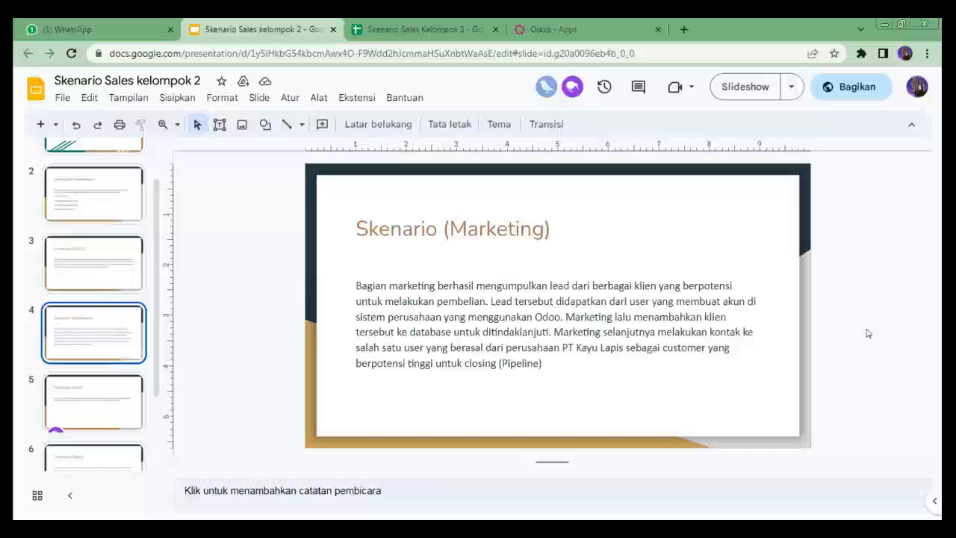
Step: Review the prospective customers in the spreadsheet's Lead sheet, checking the final statuses of the first and third targets
left_click(429, 22)
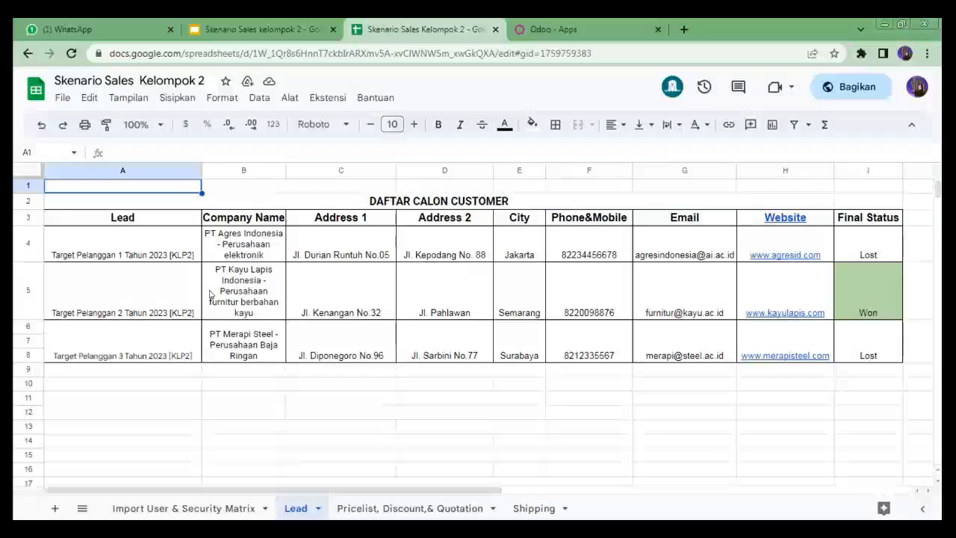
left_click(868, 246)
left_click(868, 343)
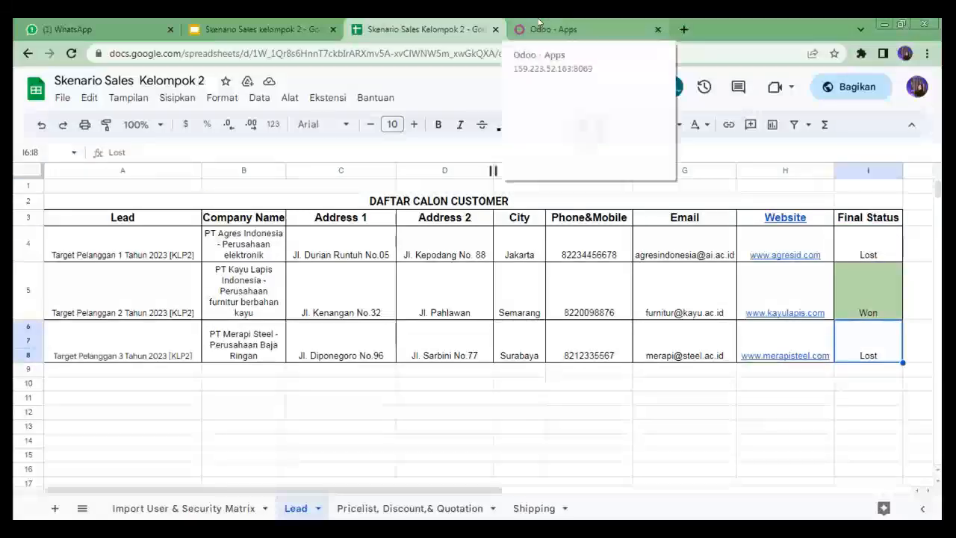
Step: Switch to Odoo and open the list of leads in the CRM app
left_click(539, 29)
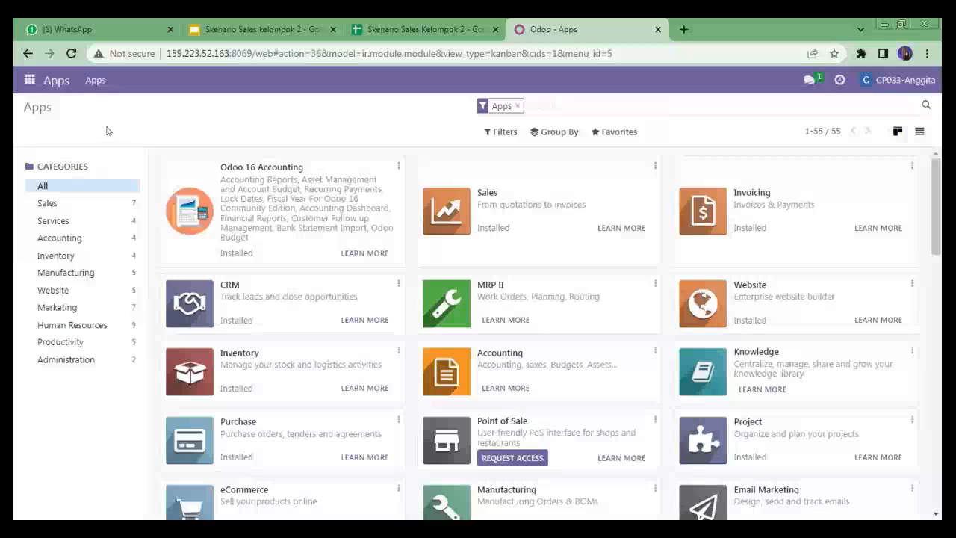
left_click(28, 81)
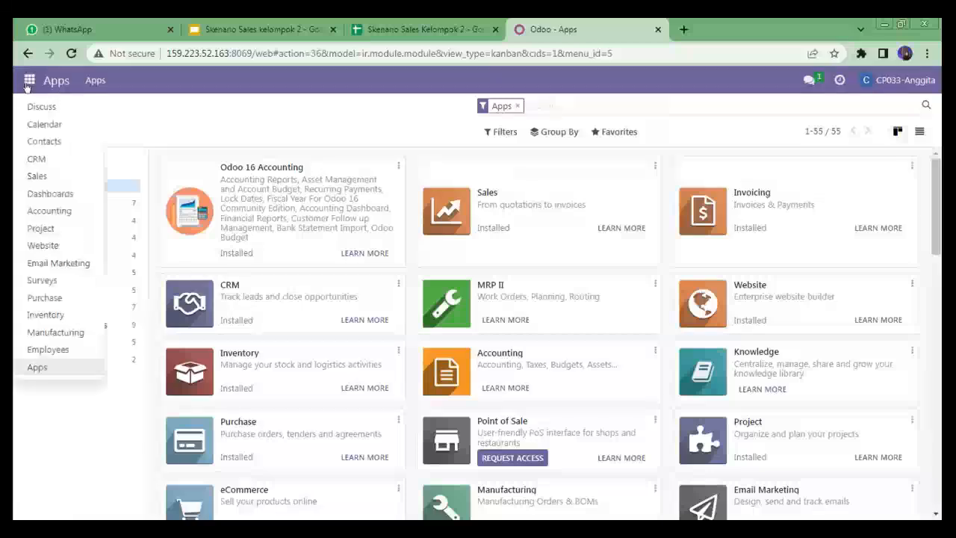
left_click(60, 145)
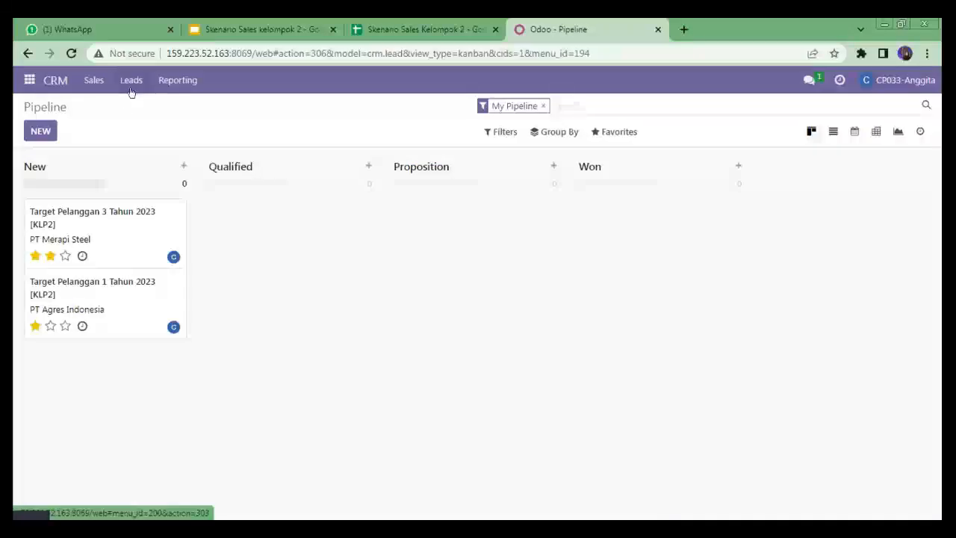
left_click(131, 89)
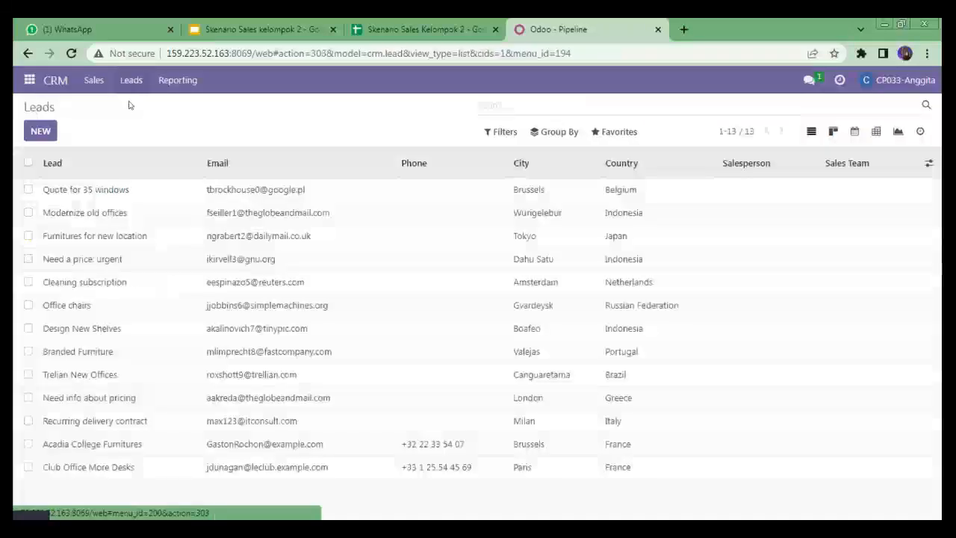
Step: Create and save the lead Target Pelanggan 2 Tahun 2023 [KLP2] for PT Kayu Lapis Indonesia, with its address, website, contact details and Very High priority
left_click(41, 132)
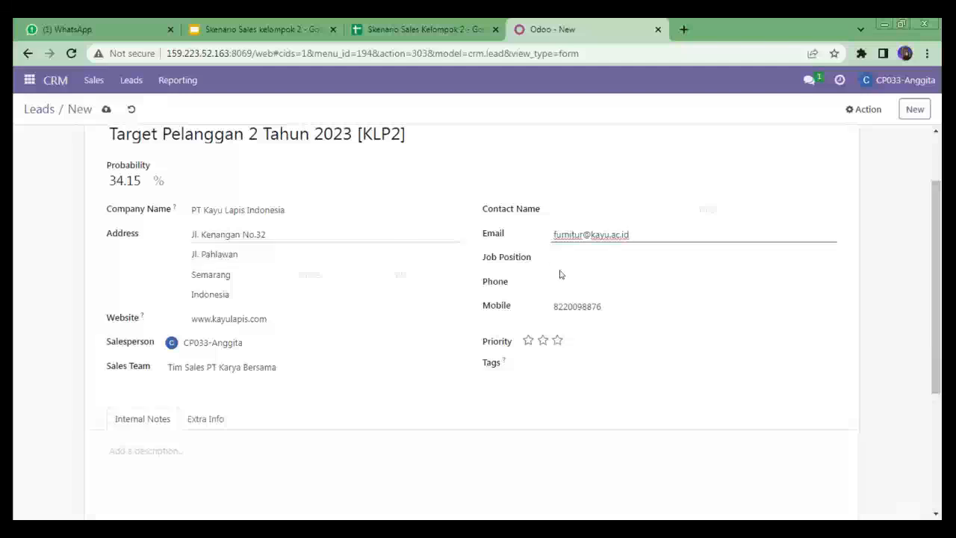
left_click(561, 342)
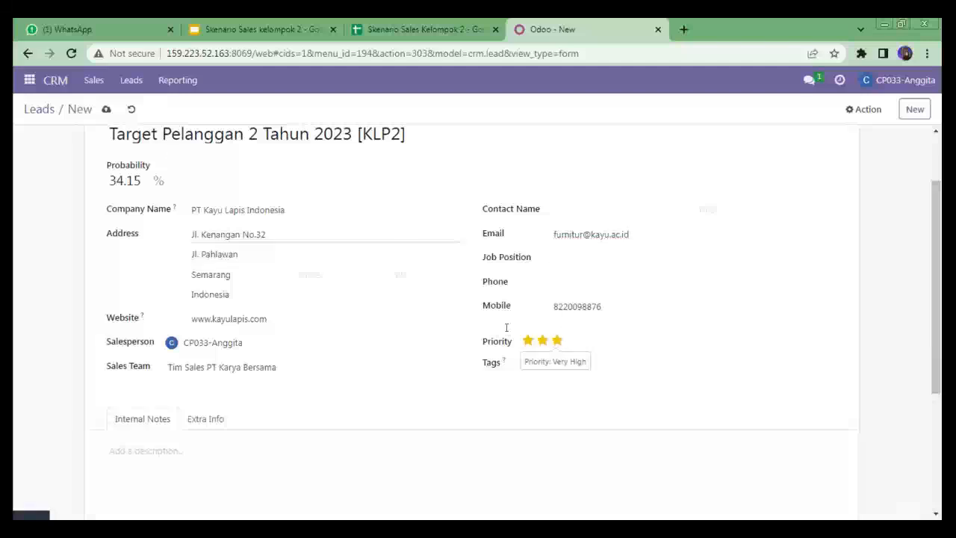
left_click(106, 109)
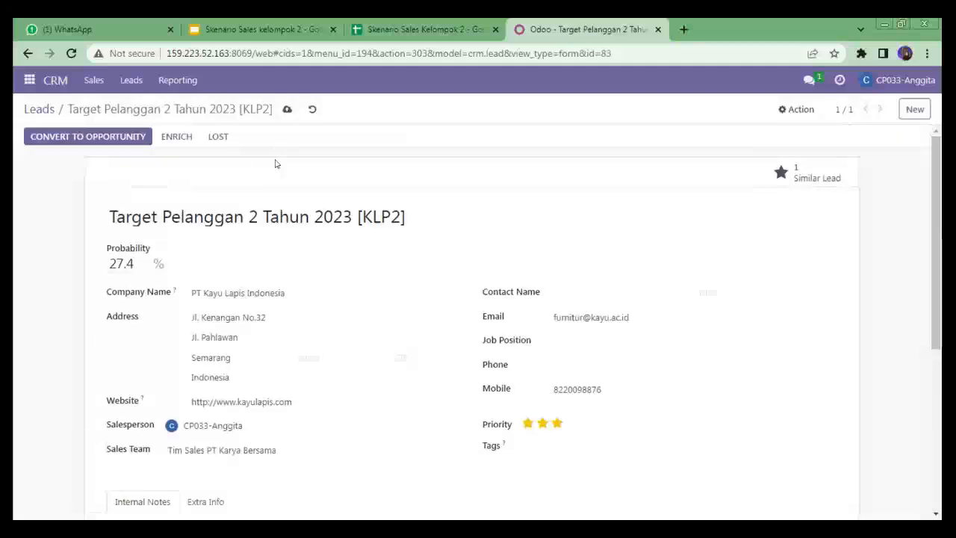
left_click(287, 111)
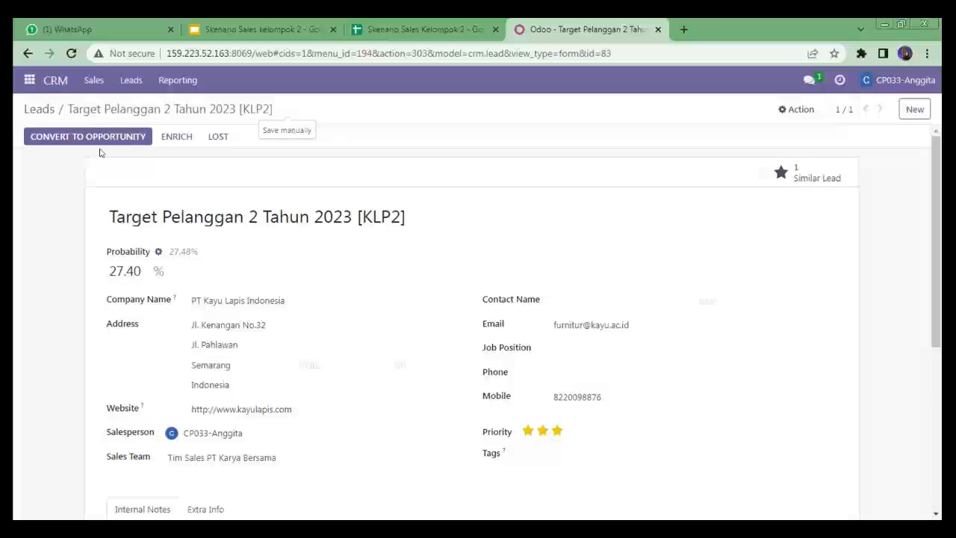
Step: Convert the lead Target Pelanggan 2 Tahun 2023 [KLP2] to an opportunity, creating a new customer for it
left_click(47, 110)
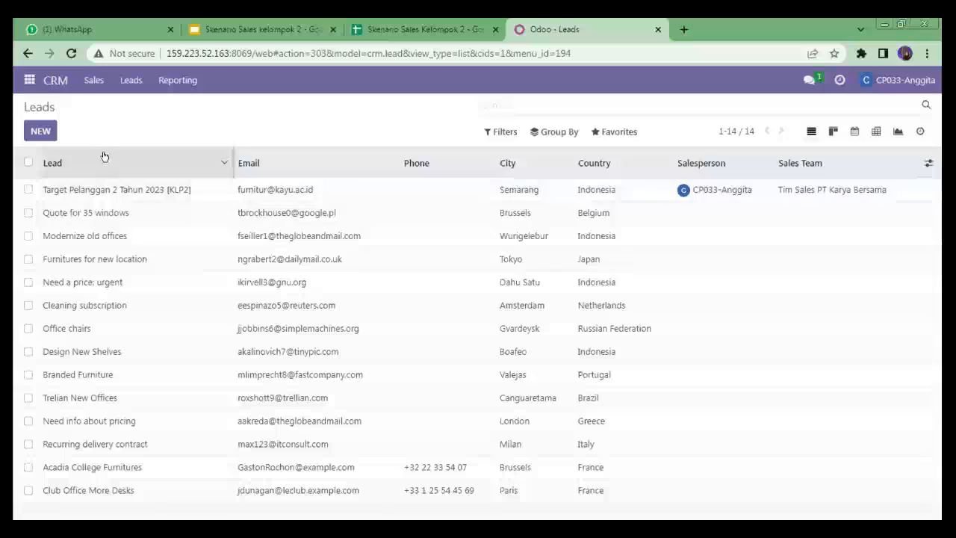
left_click(67, 191)
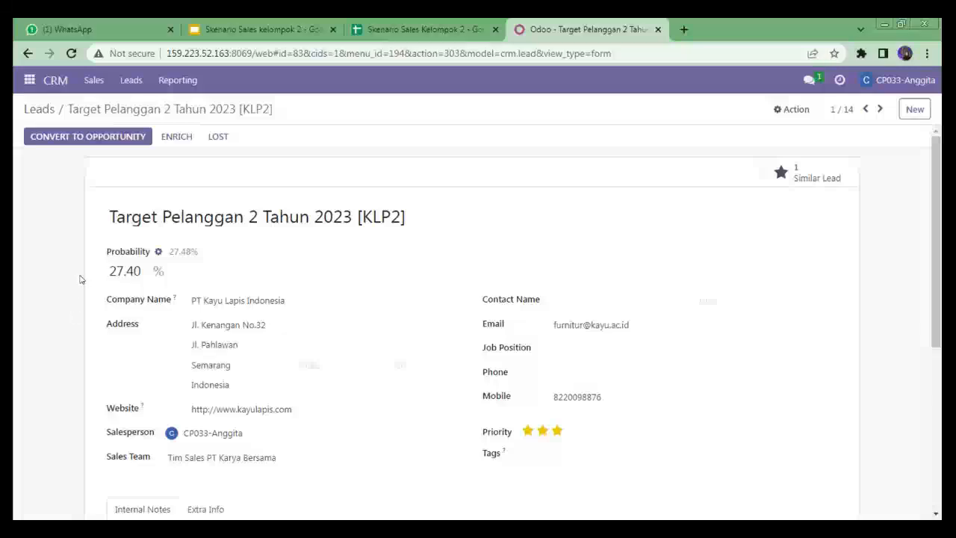
left_click(94, 142)
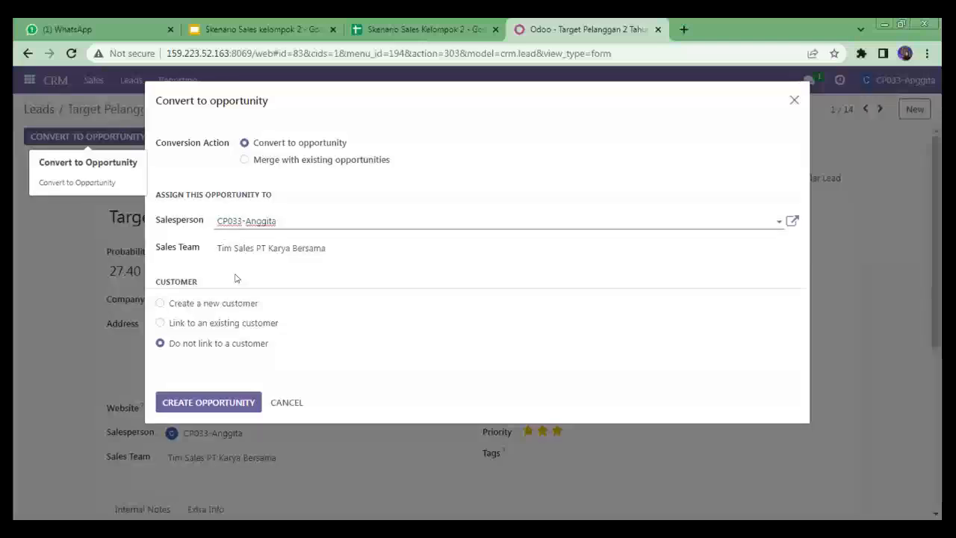
left_click(160, 303)
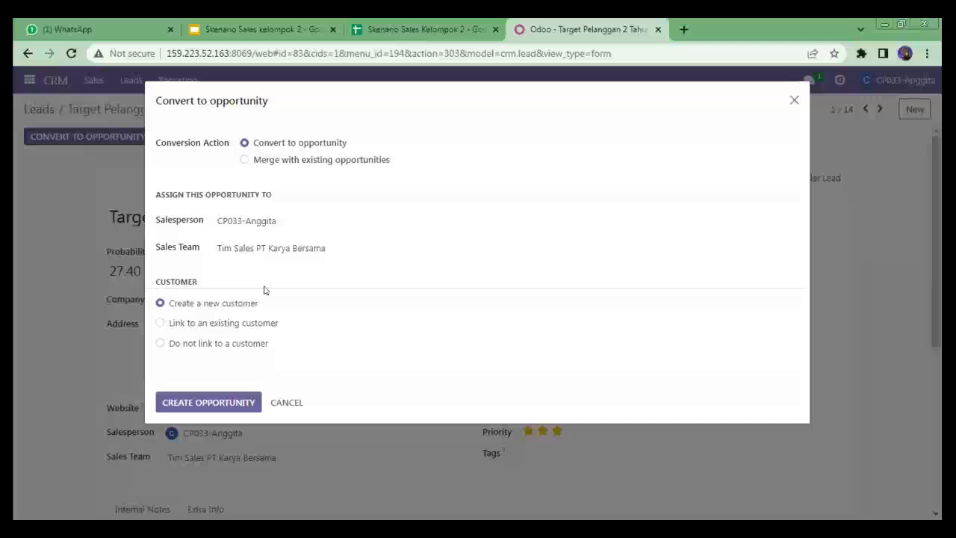
left_click(199, 406)
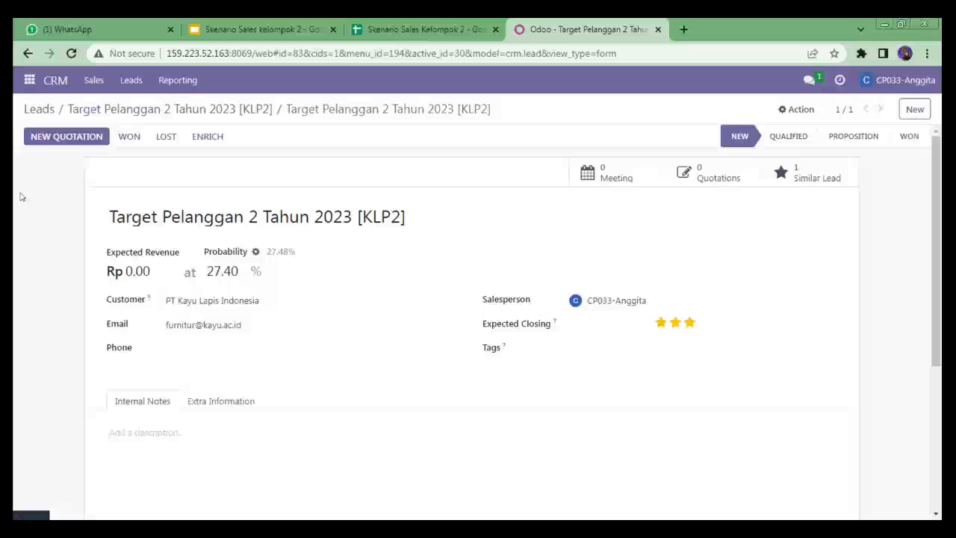
Step: Open My Pipeline and move the three Target Pelanggan opportunities from the New stage to Qualified
left_click(95, 80)
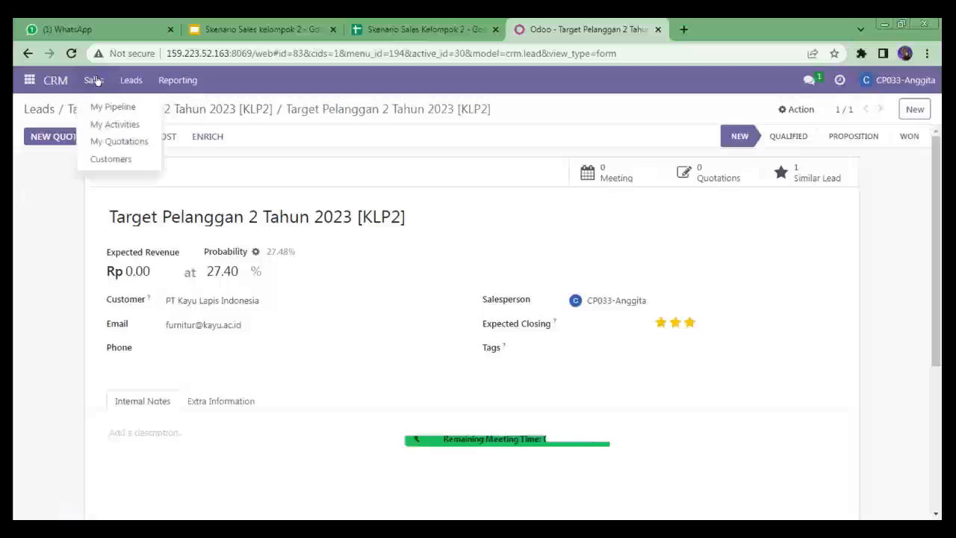
left_click(137, 110)
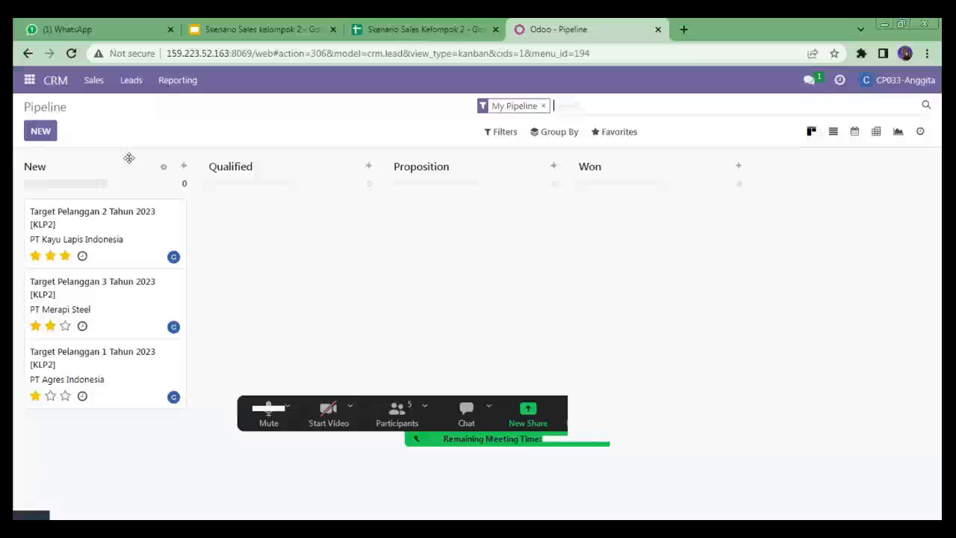
left_click_drag(159, 236, 225, 240)
left_click_drag(161, 245, 299, 306)
left_click_drag(123, 245, 292, 359)
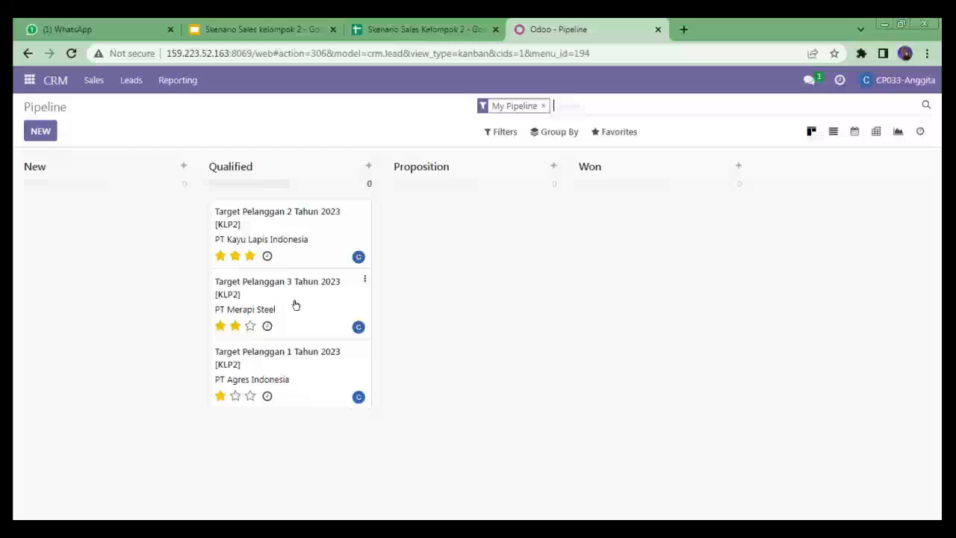
Step: Mark the opportunity Target Pelanggan 1 Tahun 2023 [KLP2] as lost with the reason Not enough stock, and return to the pipeline
left_click(268, 360)
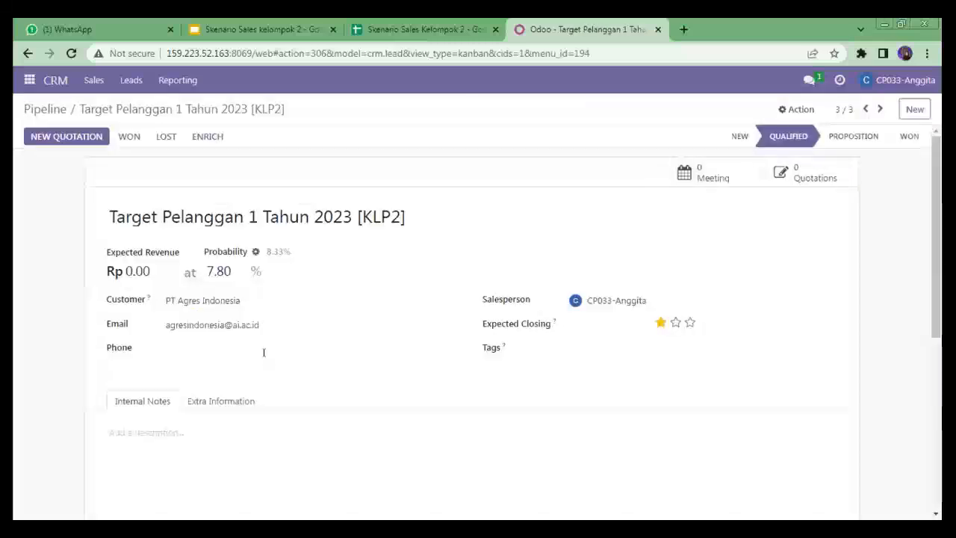
left_click(168, 142)
left_click(361, 142)
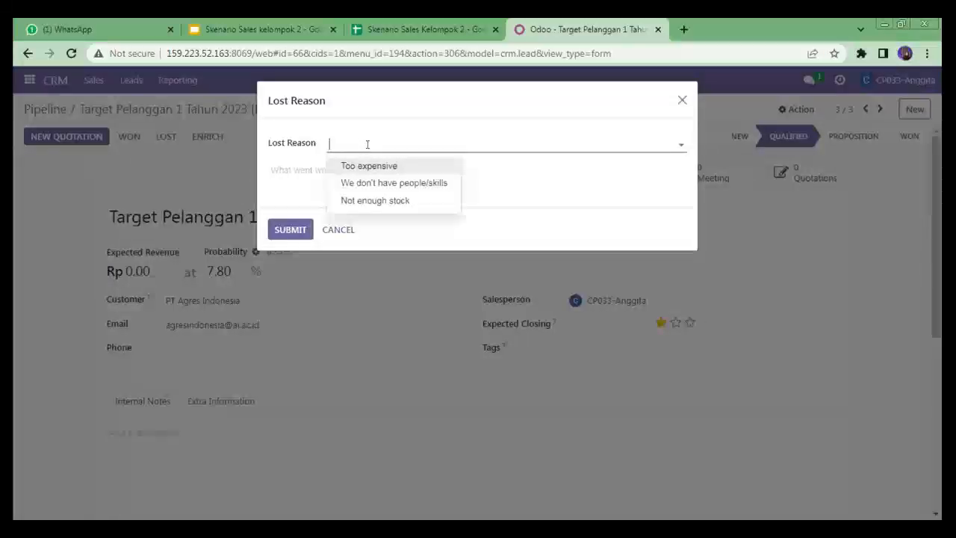
left_click(413, 200)
left_click(288, 231)
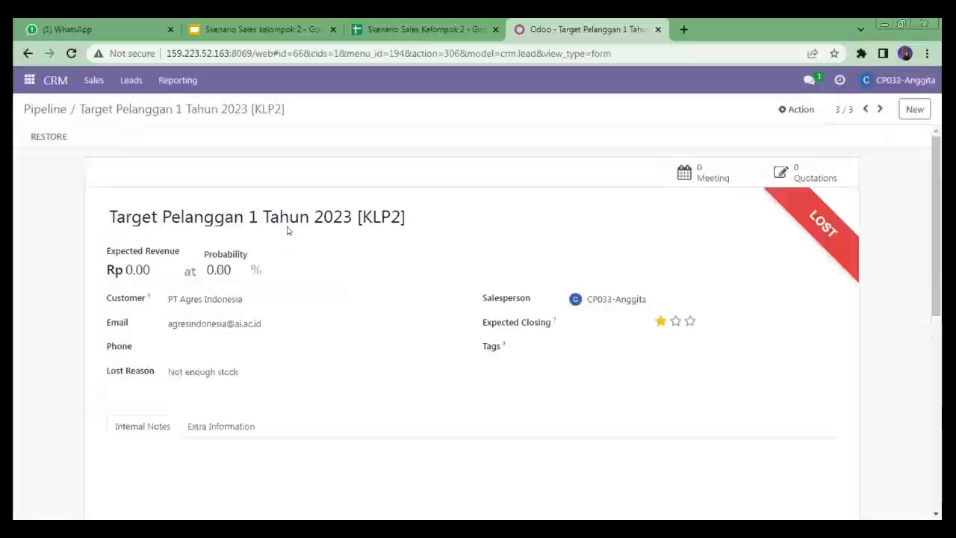
left_click(41, 109)
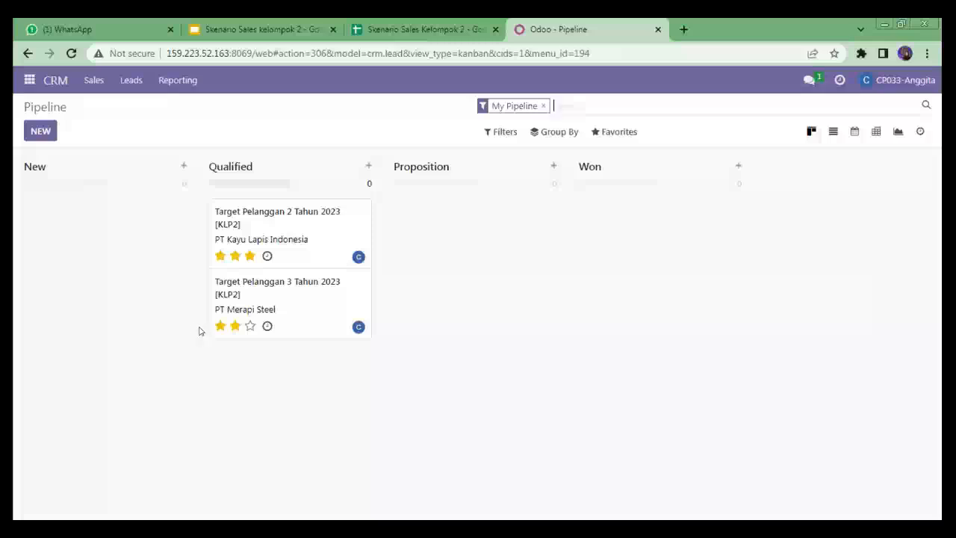
Step: Move the two remaining opportunities to Proposition, and mark Target Pelanggan 3 Tahun 2023 [KLP2] as lost with the reason Too expensive
left_click_drag(280, 235, 389, 232)
left_click_drag(325, 230, 486, 296)
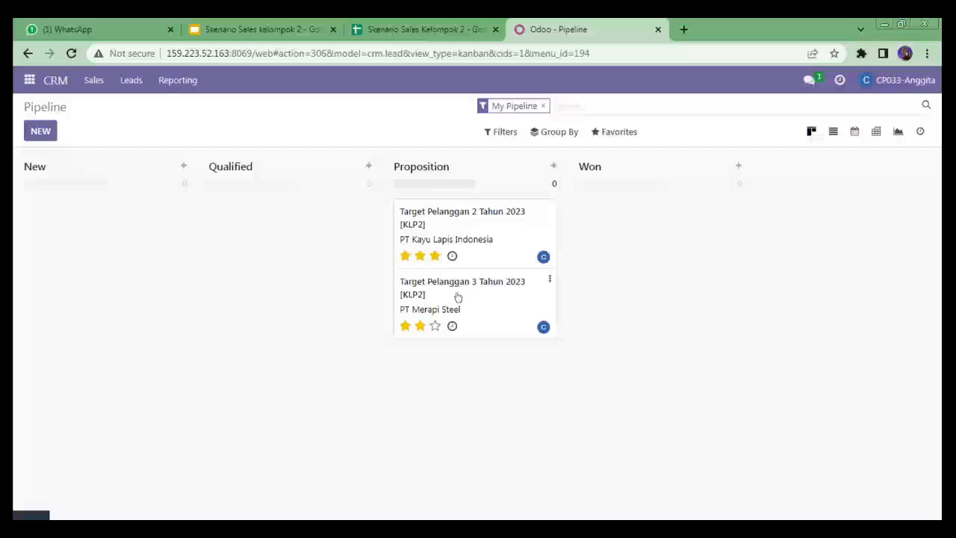
left_click(459, 294)
left_click(167, 141)
left_click(351, 147)
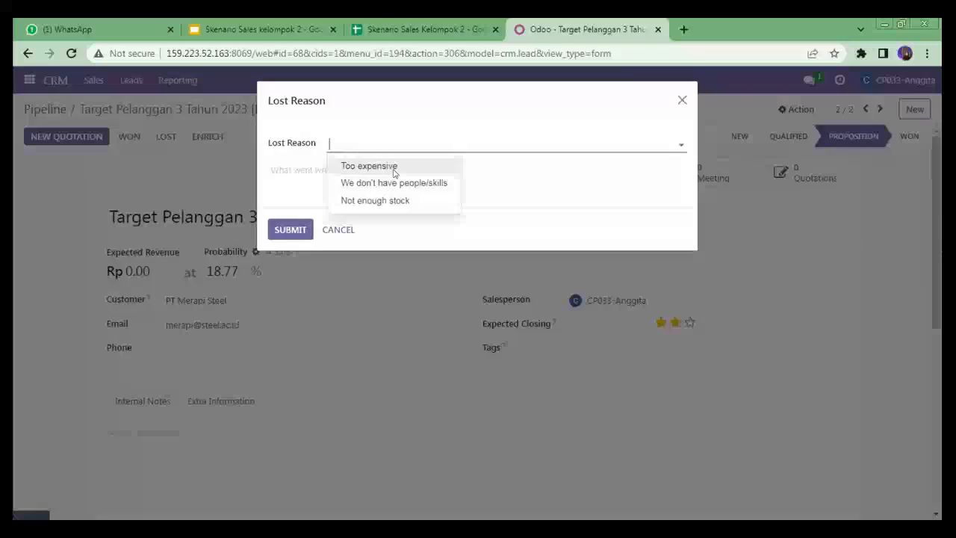
left_click(392, 168)
left_click(298, 234)
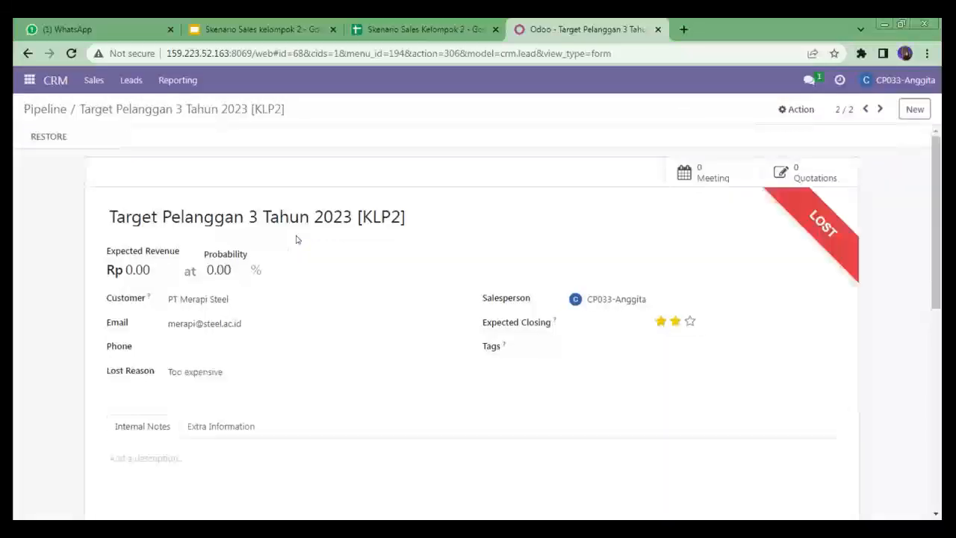
left_click(48, 107)
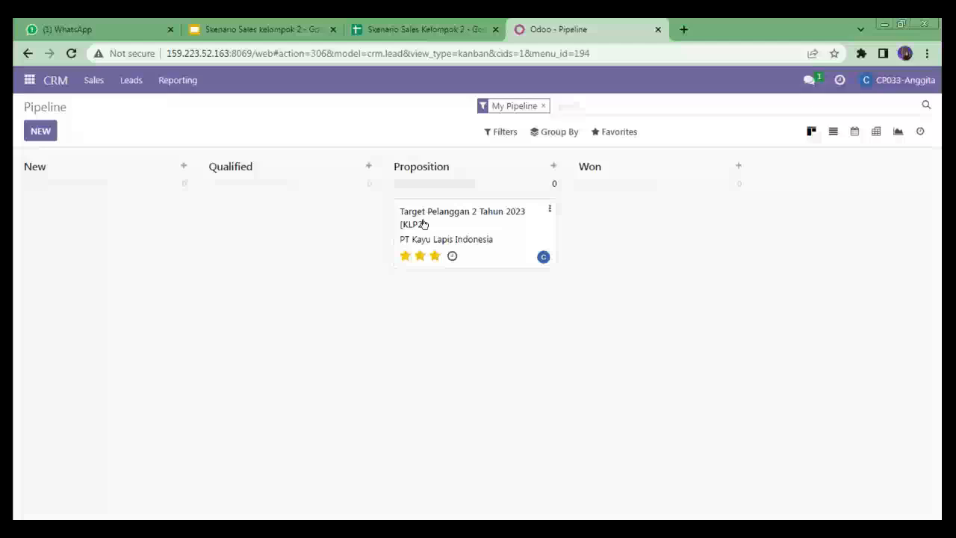
Step: Move Target Pelanggan 2 Tahun 2023 [KLP2] to the Won stage, and check its record before returning to the pipeline
left_click_drag(424, 224, 543, 228)
left_click_drag(484, 233, 658, 233)
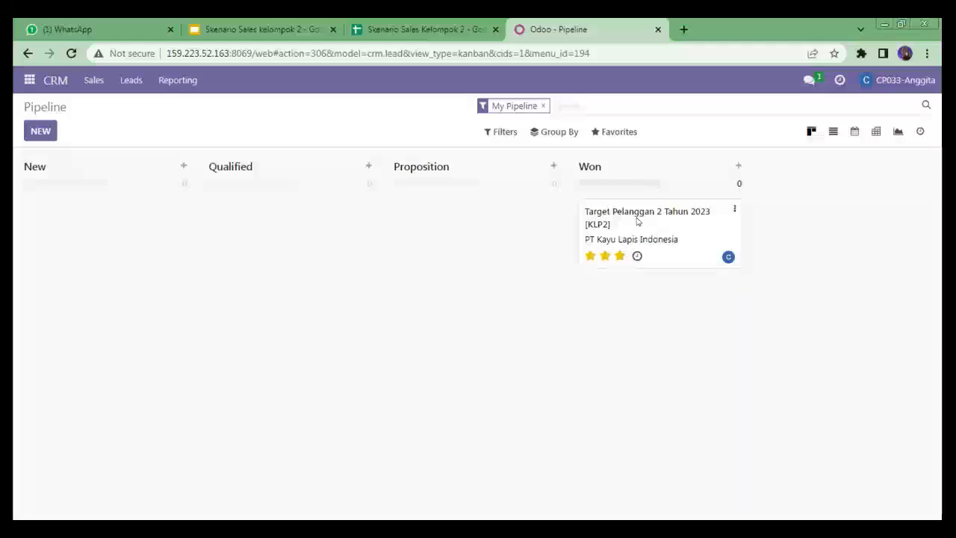
left_click(638, 221)
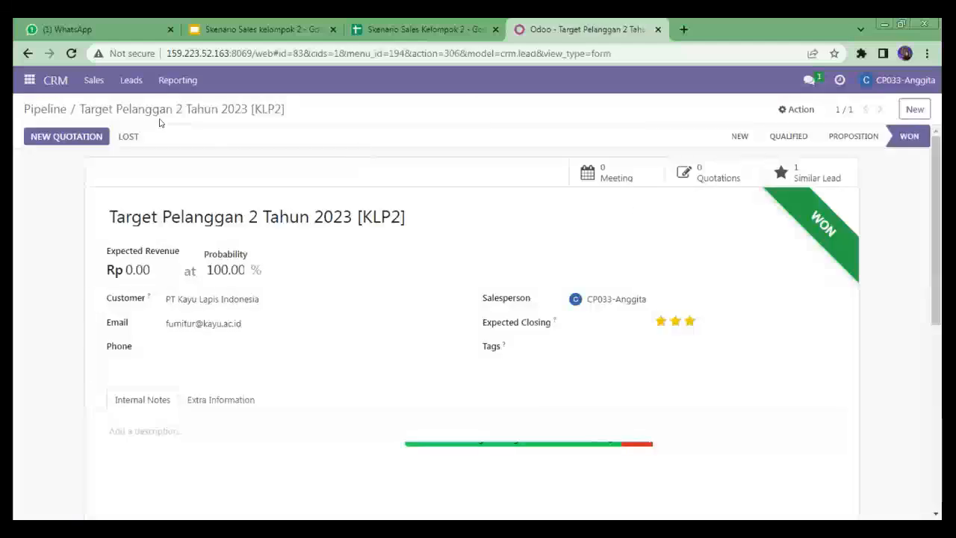
left_click(47, 106)
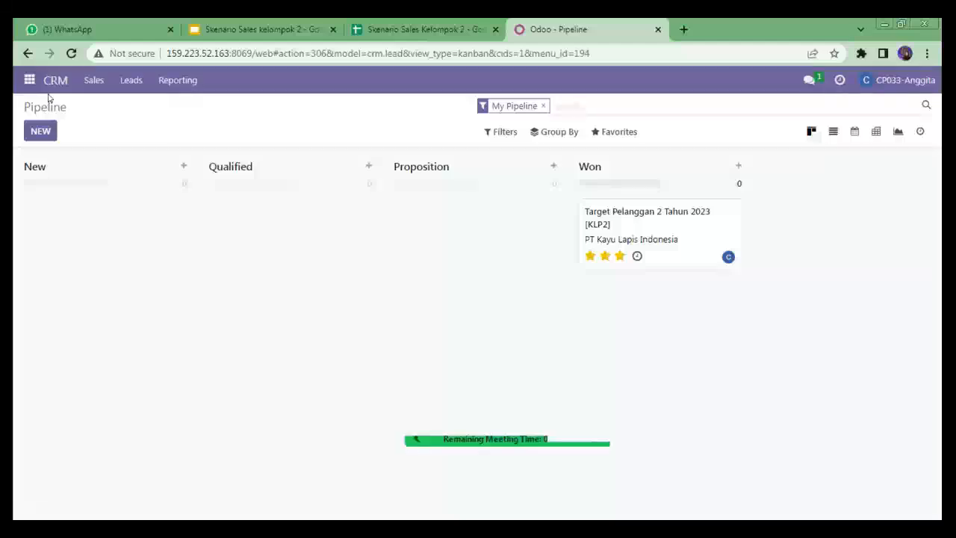
Step: In the Discuss app, send the colleague the direct message "tolong buatkan quotation baru untuk PT Kayu Lapis Indonesia"
left_click(30, 80)
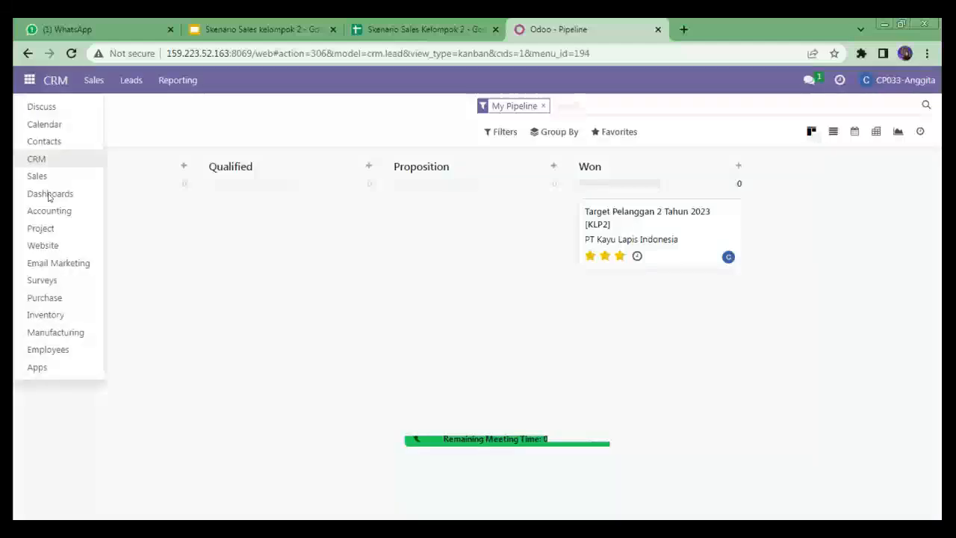
left_click(70, 107)
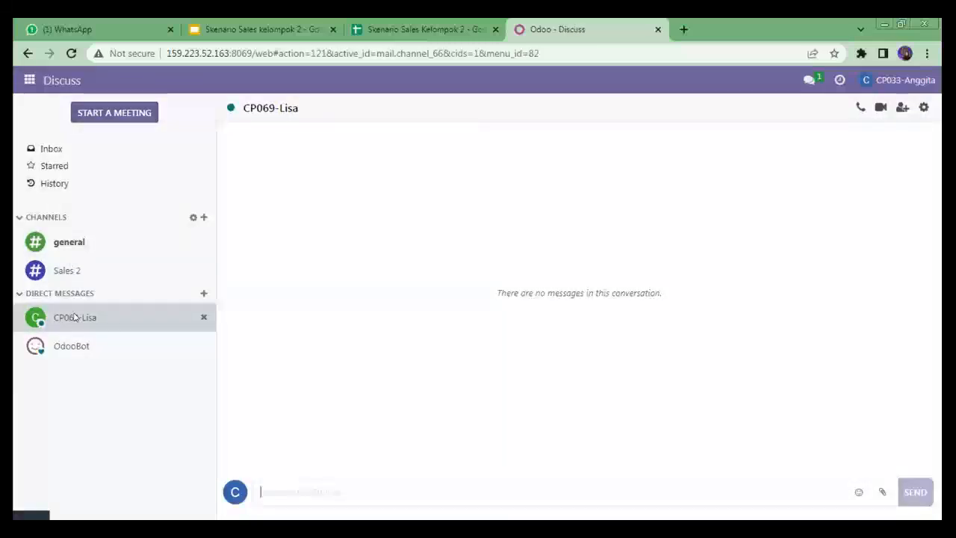
type("tolo")
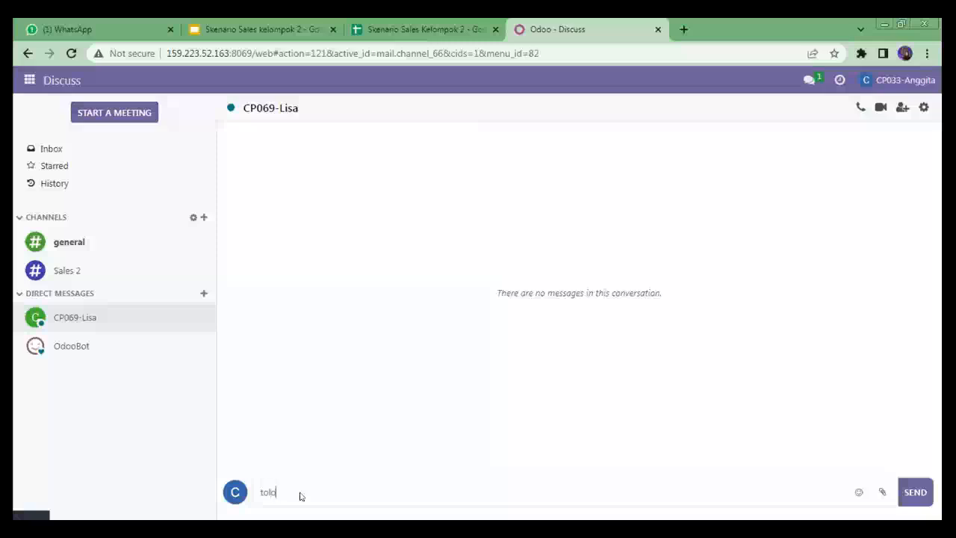
type("ng buatkan quotation")
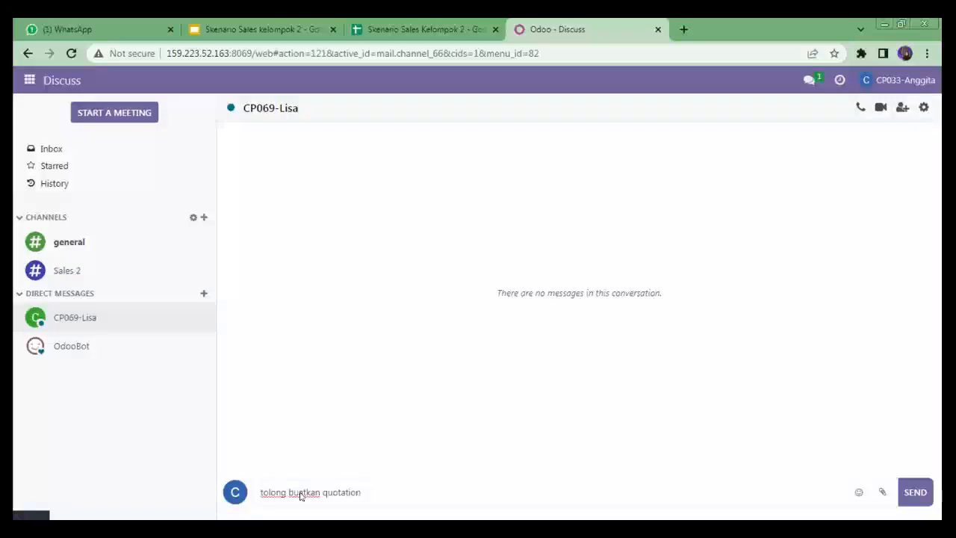
type(" baru untuk PT Kat")
key("BackSpace")
type("yu ")
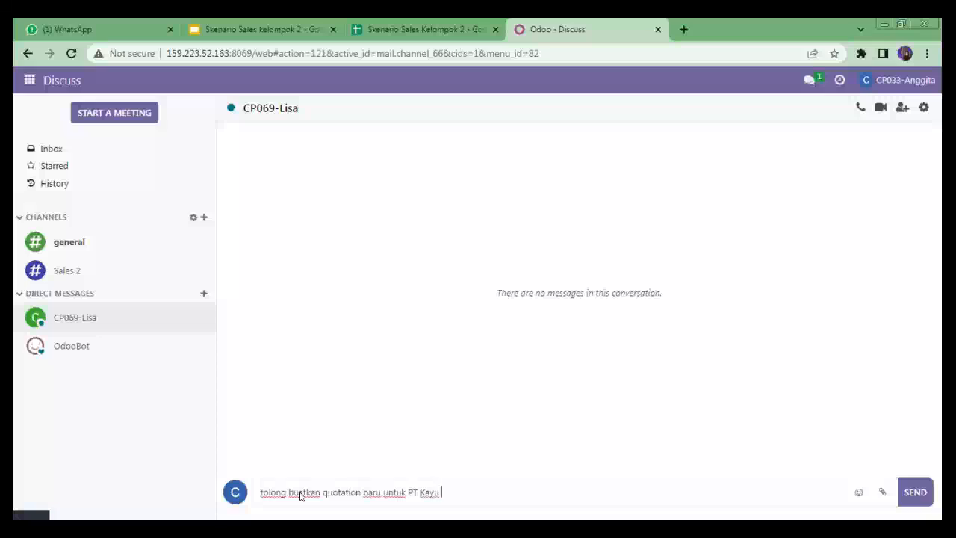
type("lapis")
key("BackSpace")
key("BackSpace")
key("BackSpace")
key("BackSpace")
key("BackSpace")
type("Lapis Indonesia")
left_click(911, 487)
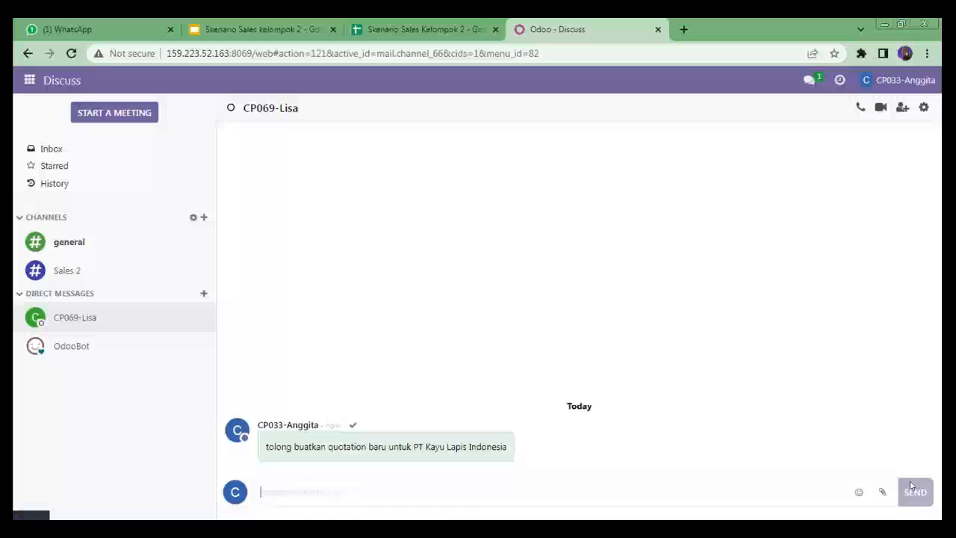
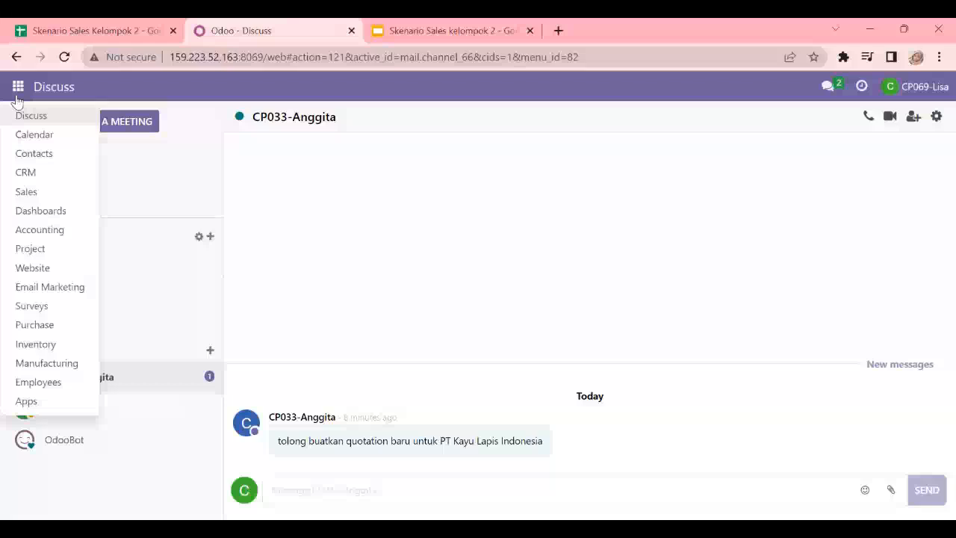
Step: Start a new pricelist in the Sales app
left_click(39, 193)
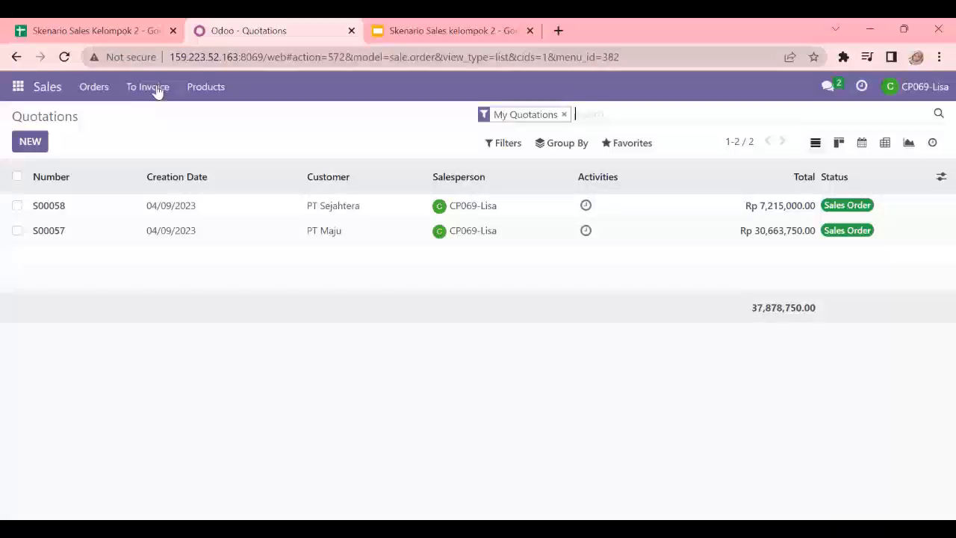
left_click(196, 87)
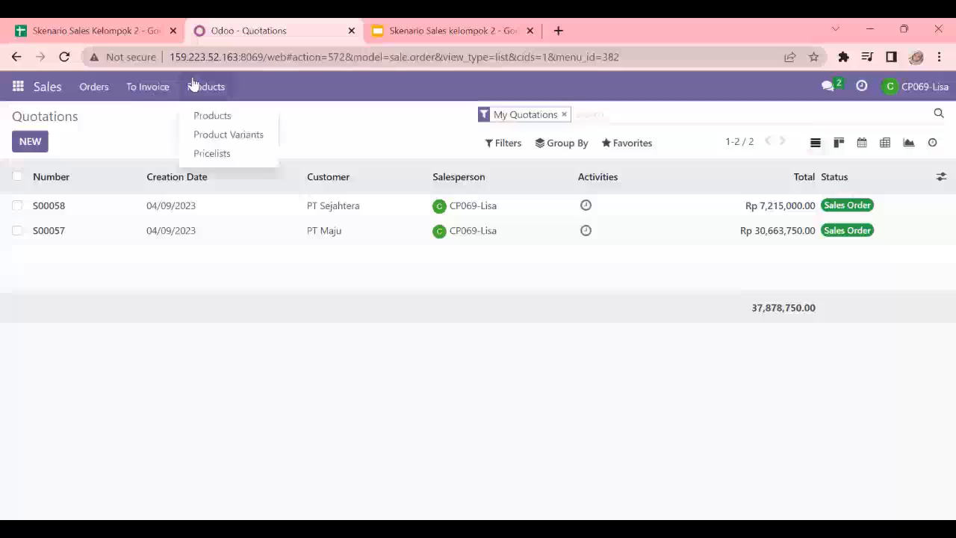
left_click(213, 153)
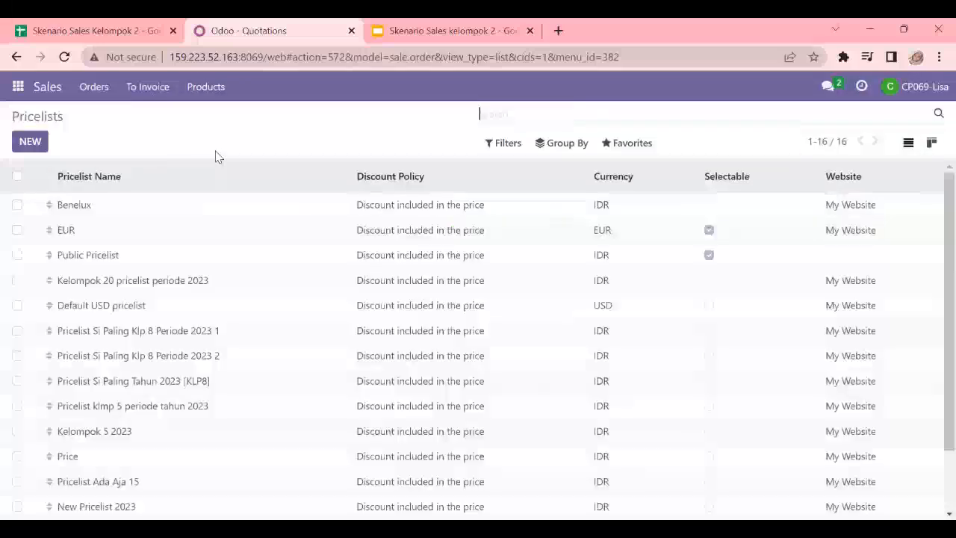
left_click(30, 142)
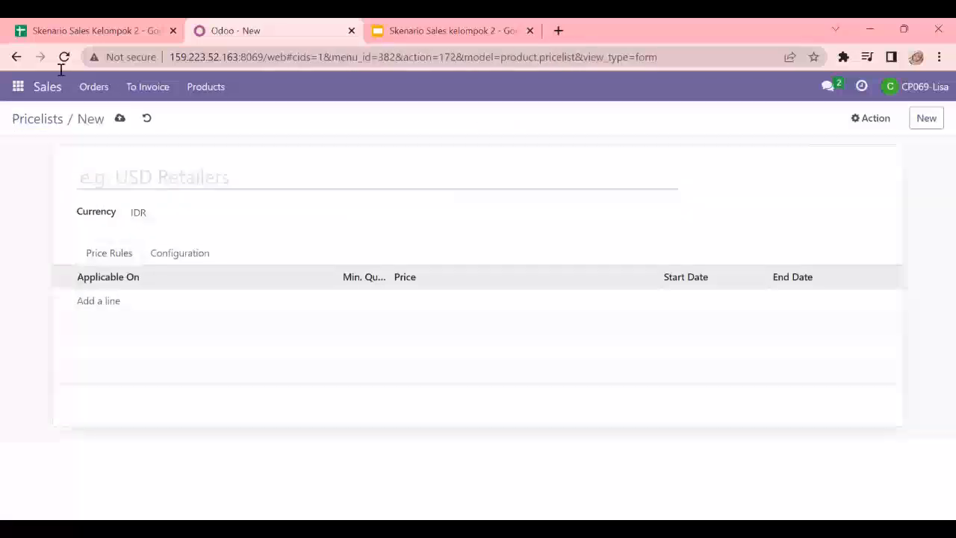
Step: Name the pricelist Product Pricelist PT Karya Bersama Tahun 2023, copying the title from the Skenario Sales Kelompok 2 spreadsheet
left_click(81, 28)
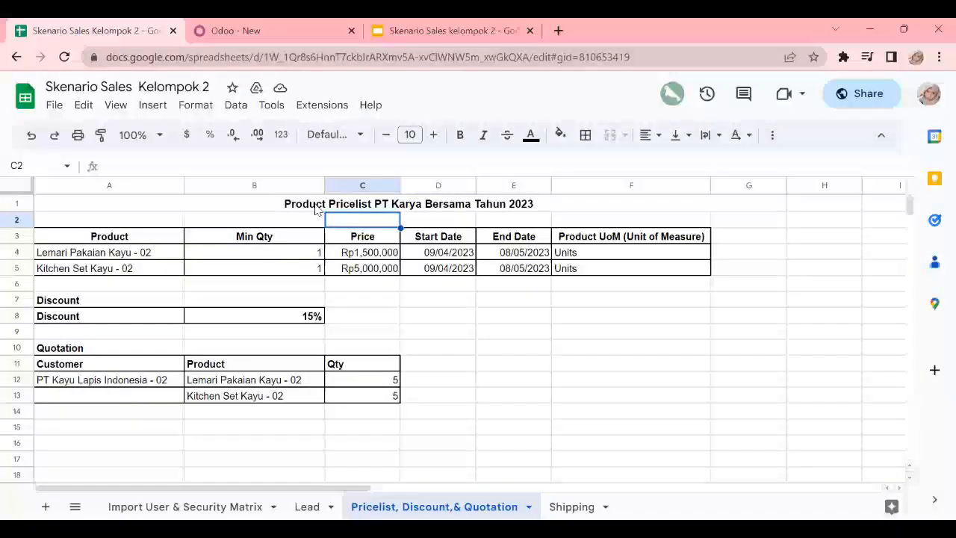
left_click(316, 207)
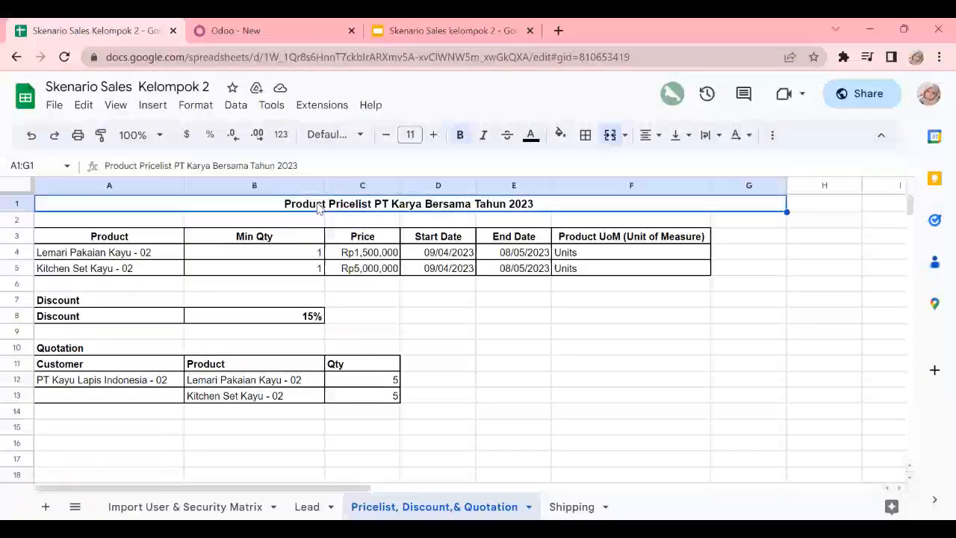
key("ctrl+c")
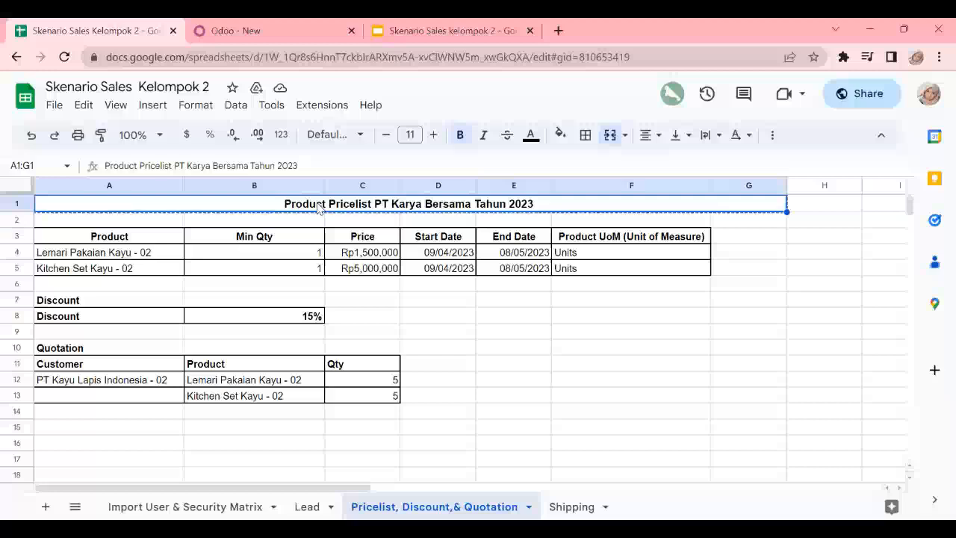
left_click(237, 23)
left_click(166, 182)
key("ctrl+v")
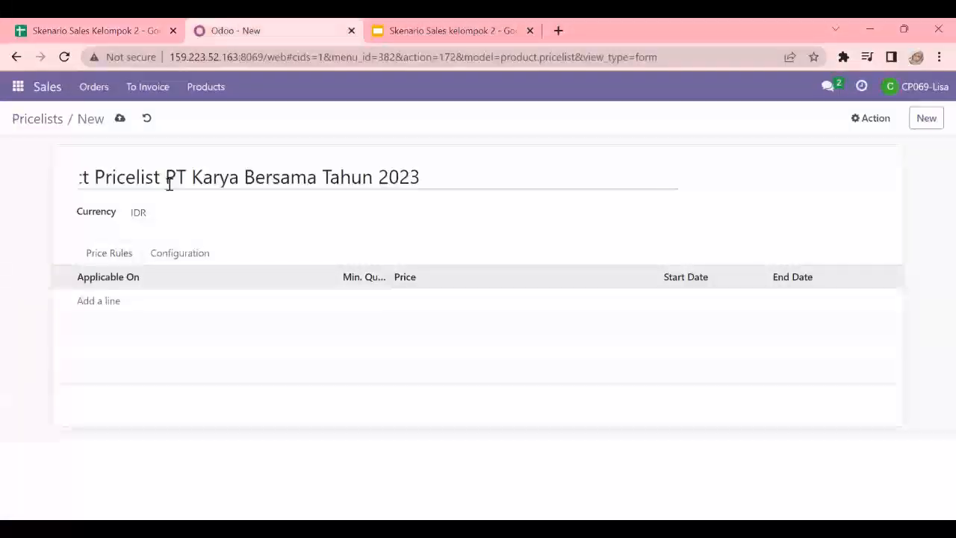
Step: Add a first price rule computed as a 15% discount and applied at product level, checking the discount in the spreadsheet
left_click(105, 302)
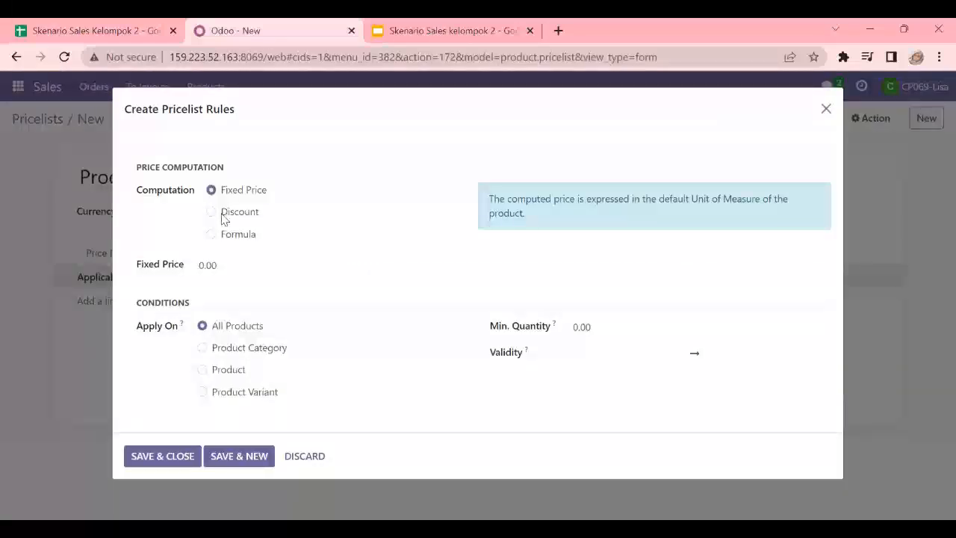
left_click(135, 24)
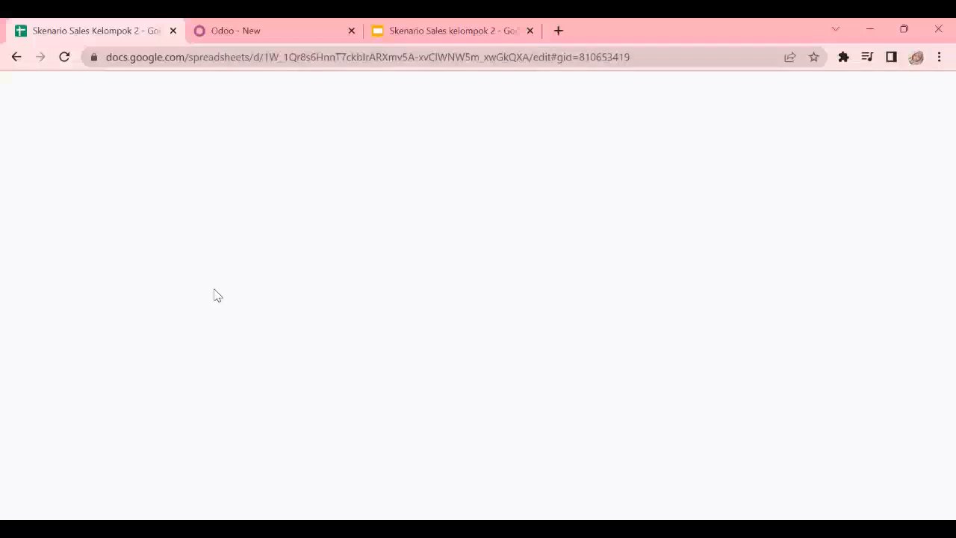
left_click(258, 28)
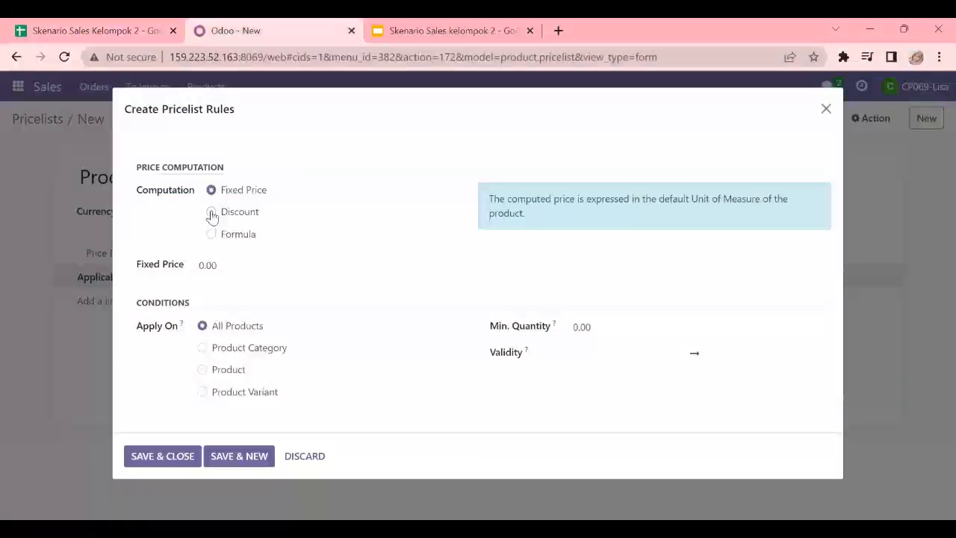
left_click(212, 213)
left_click(196, 266)
type("15")
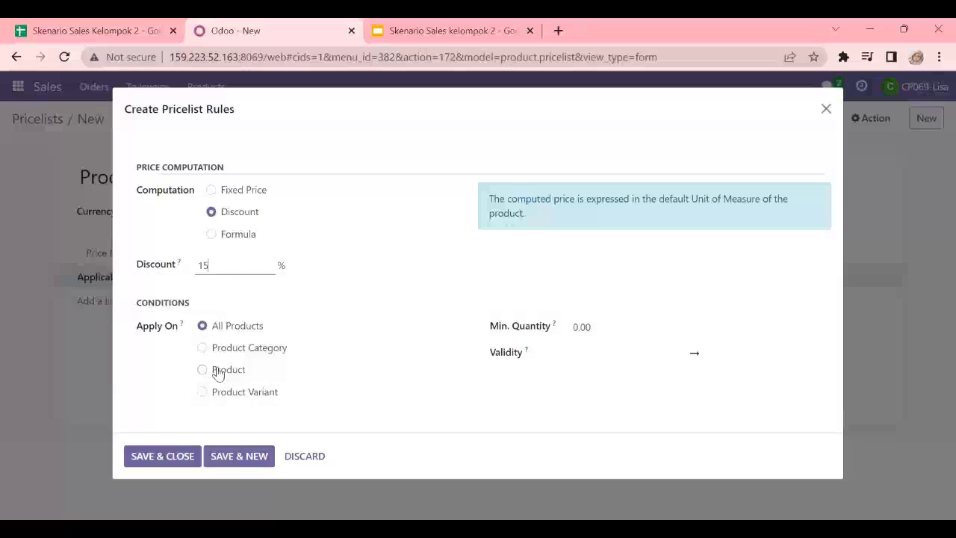
left_click(202, 370)
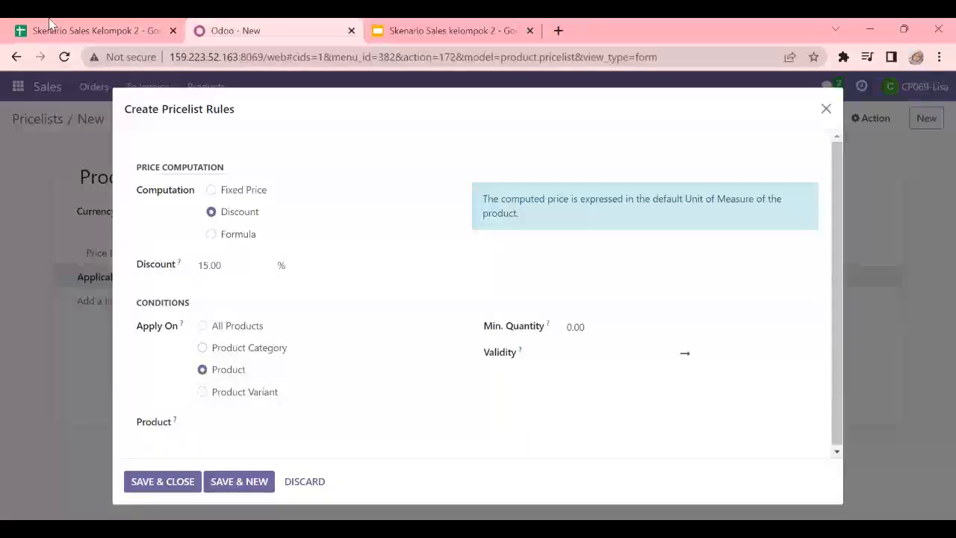
Step: Assign the first rule to the product Lemari Pakaian Kayu - 02 with a minimum quantity of 1, following the spreadsheet
left_click(68, 30)
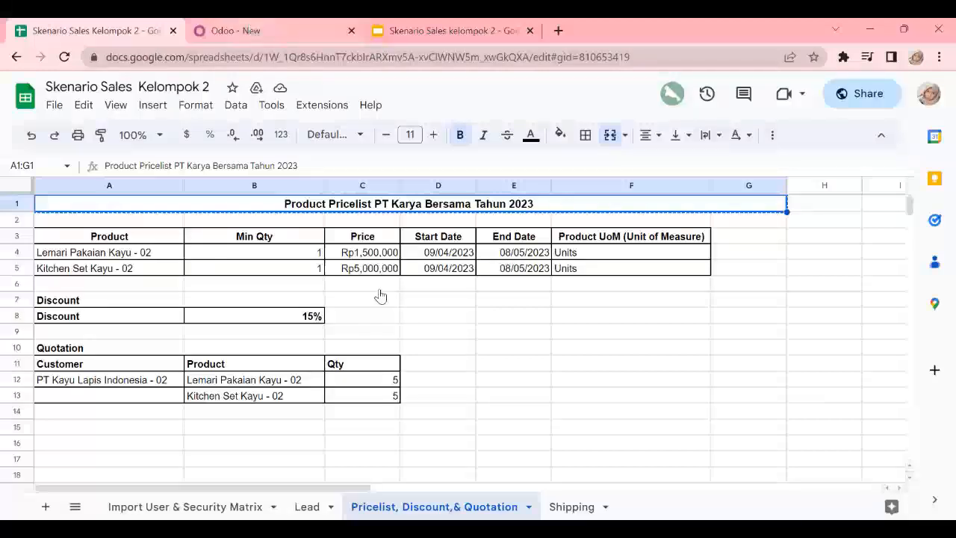
left_click(255, 29)
left_click(237, 423)
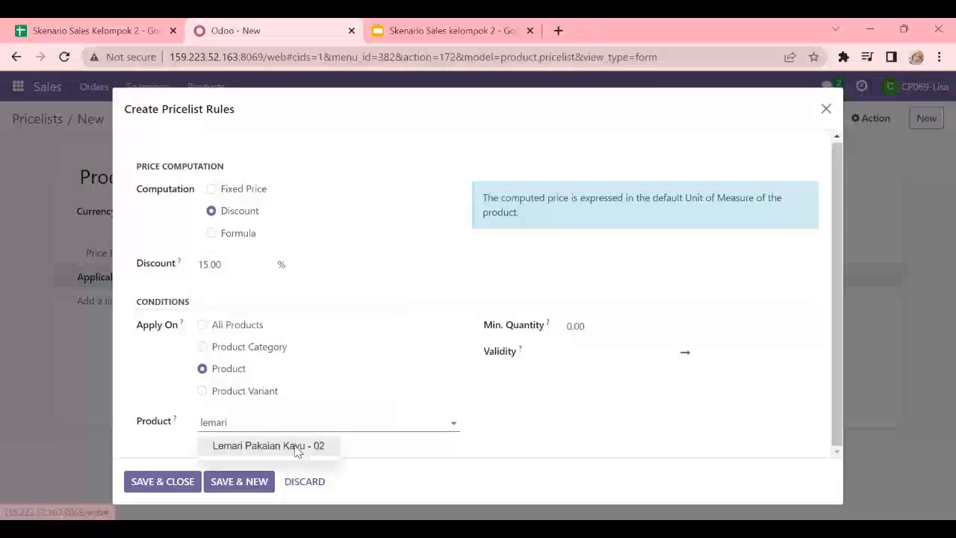
left_click(296, 448)
left_click(573, 325)
left_click_drag(594, 326, 567, 325)
type("1")
Step: Set the first rule's validity from 04/09/2023 23:00:00 to 05/08/2023 23:20:00, and save it while opening another new rule
left_click(569, 355)
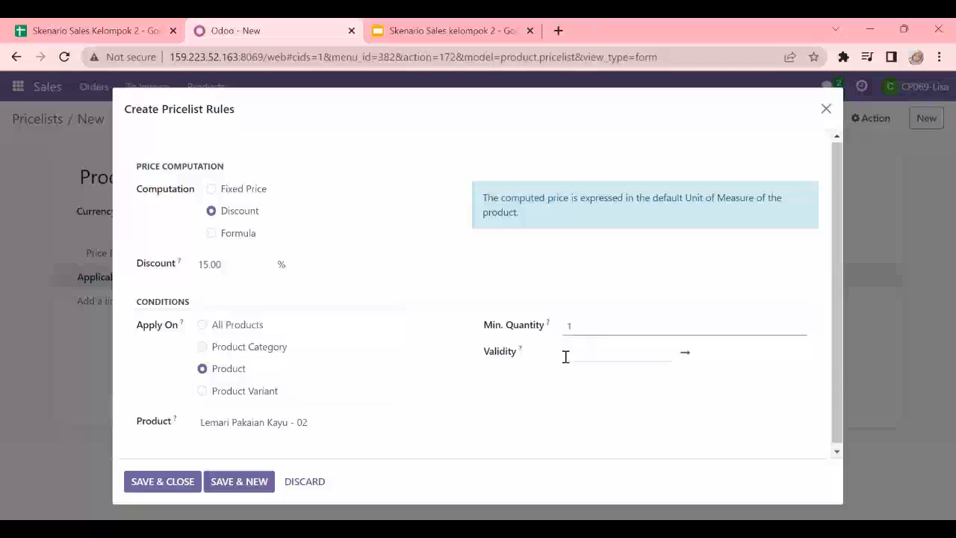
left_click(666, 360)
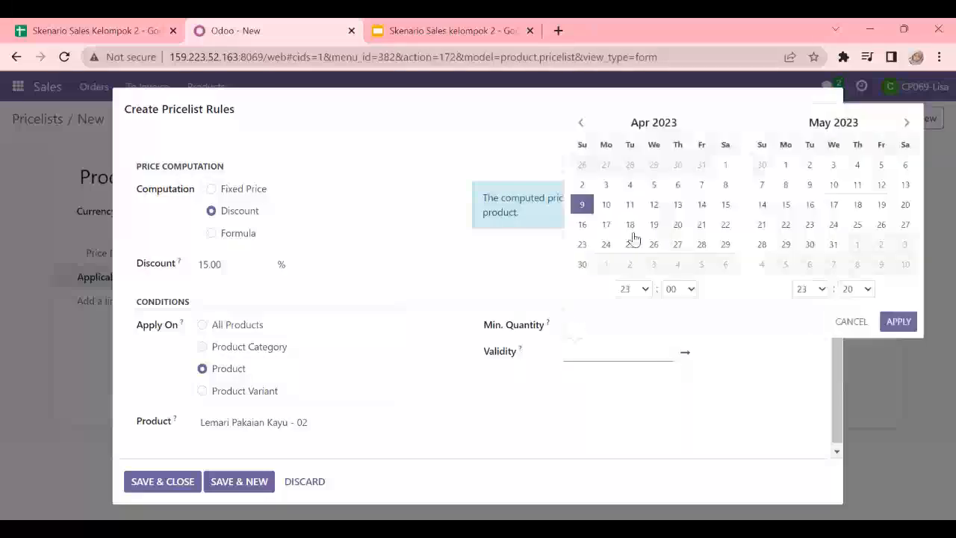
left_click(786, 185)
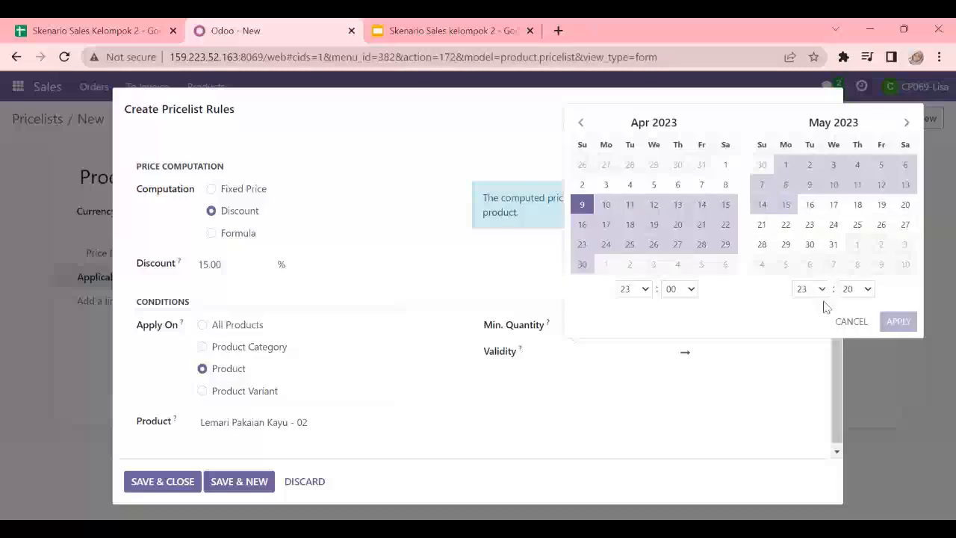
left_click(833, 245)
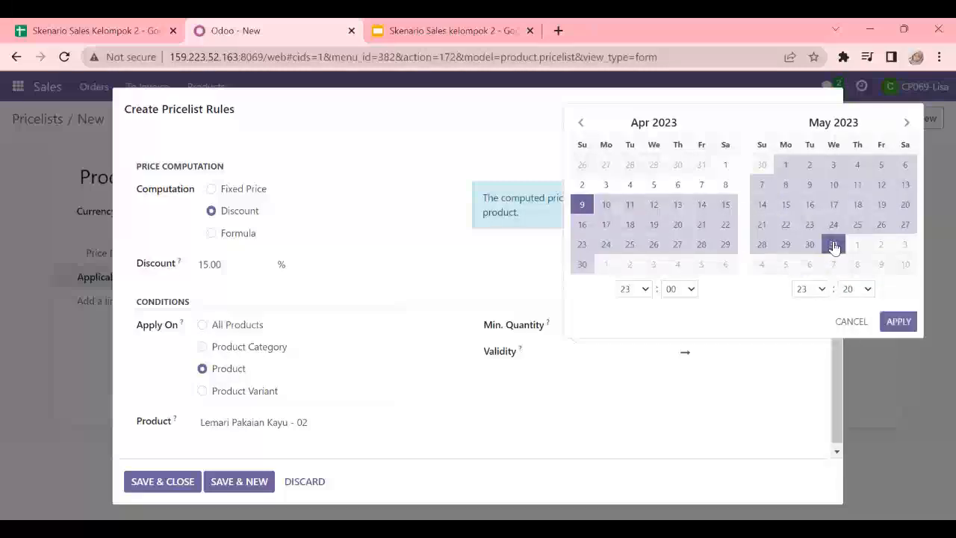
left_click(577, 201)
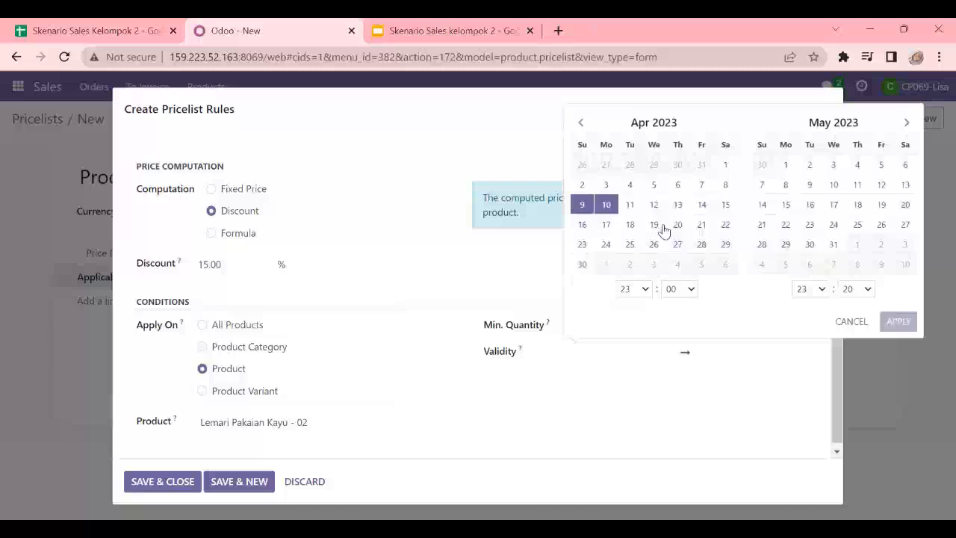
left_click(785, 186)
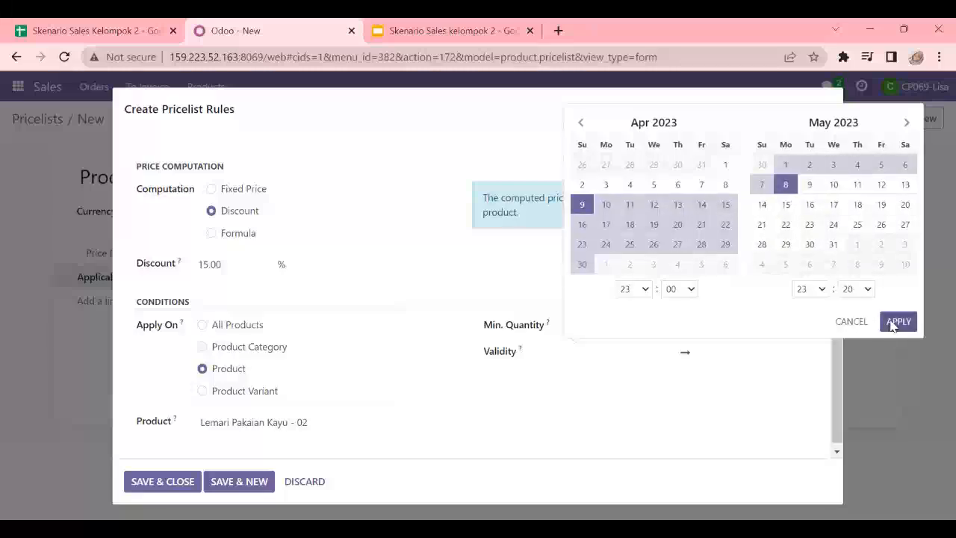
left_click(897, 322)
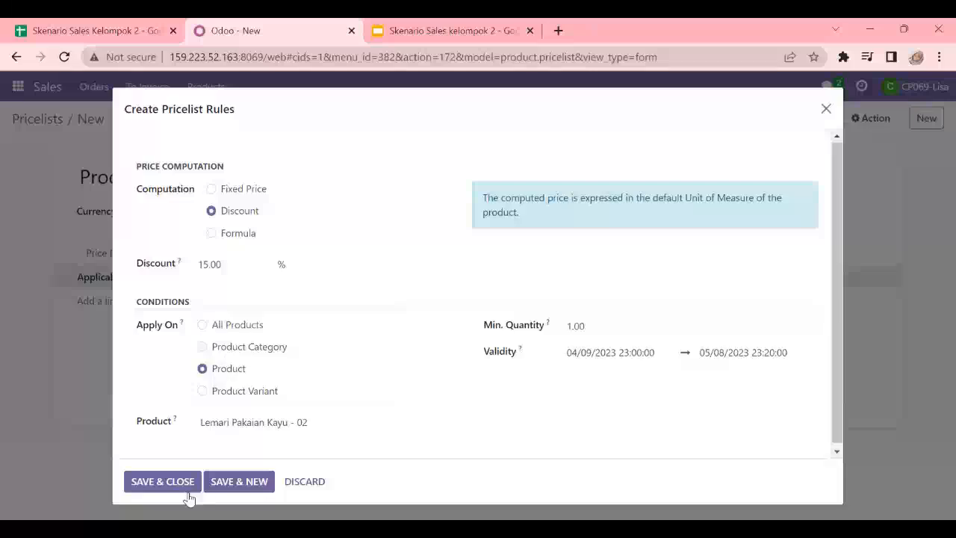
left_click(234, 487)
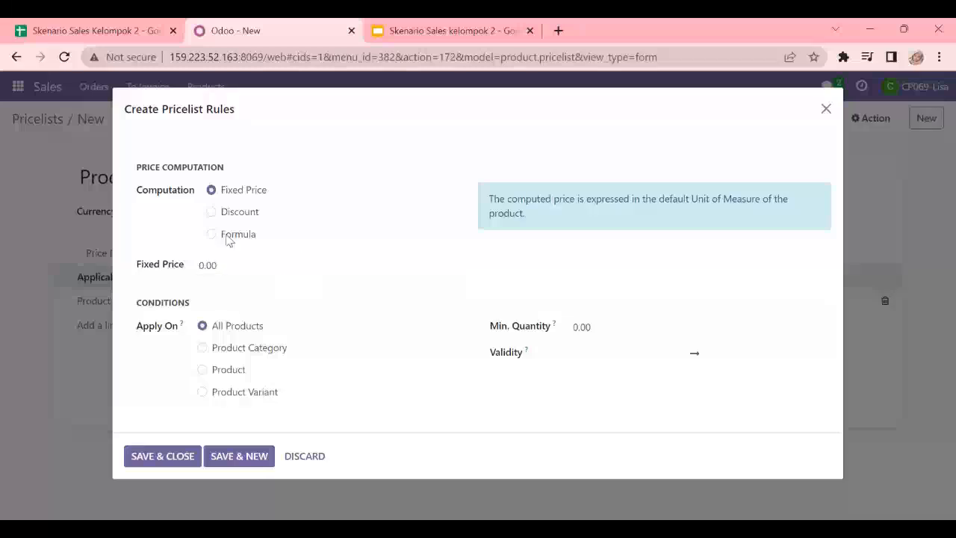
Step: Set the second price rule to a 15% discount applied at product level
left_click(212, 212)
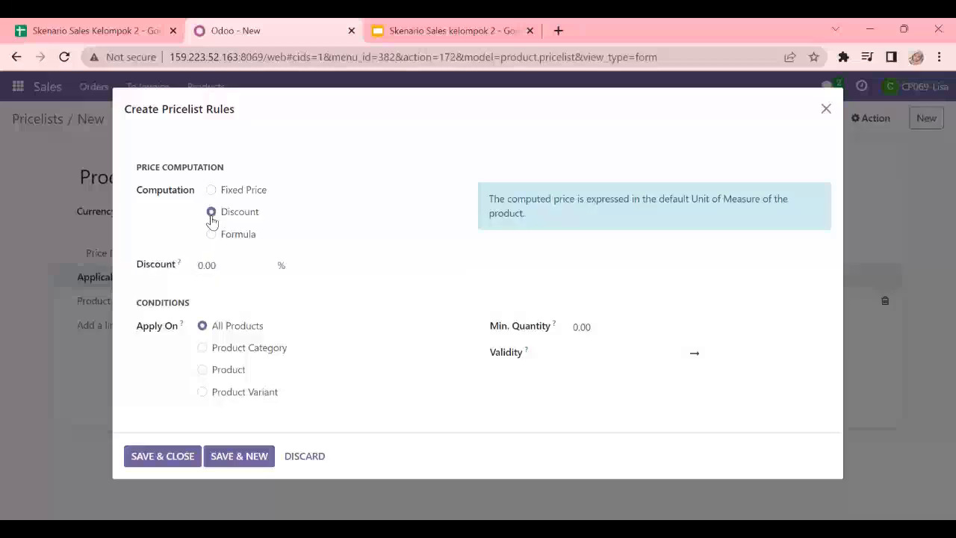
left_click(215, 264)
type("15")
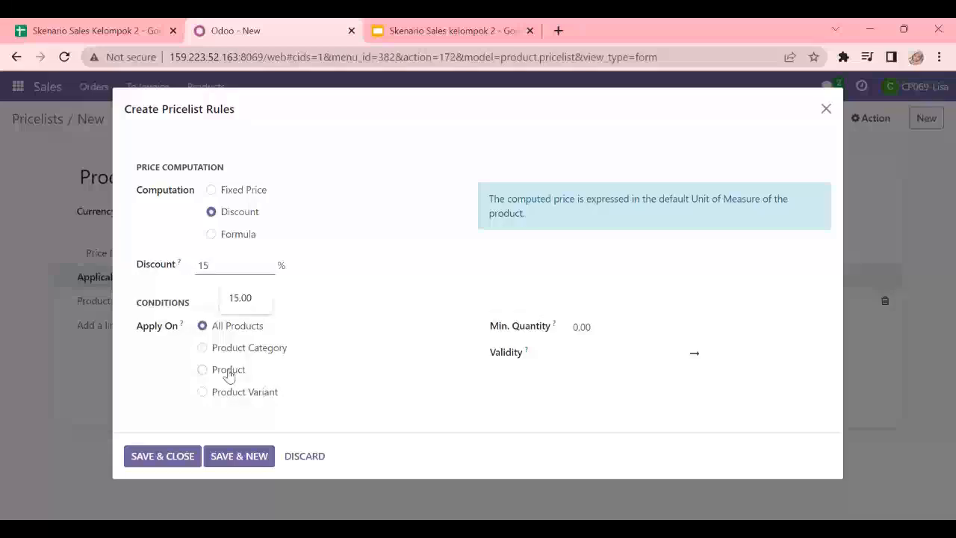
left_click(229, 375)
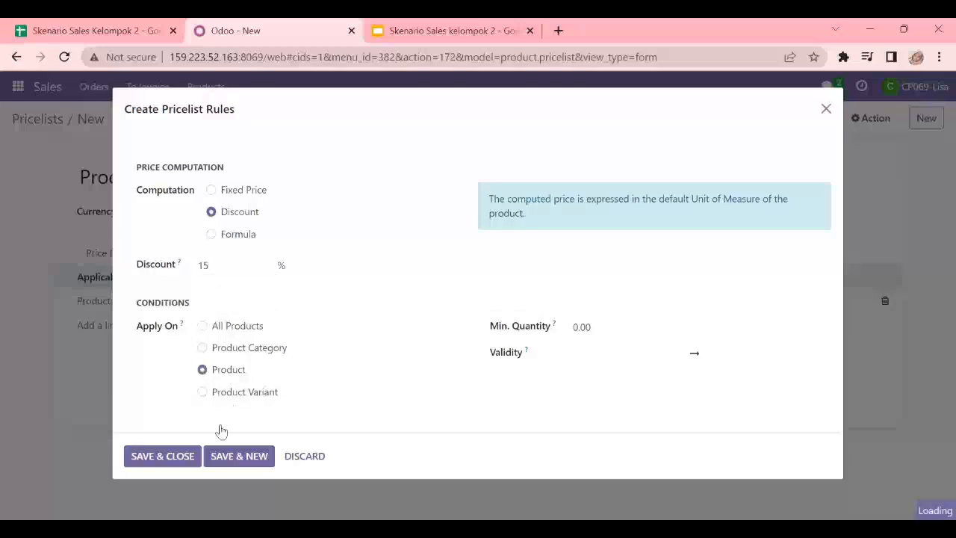
Step: Assign the second rule to the product Kitchen Set Kayu - 02 with a minimum quantity of 1
left_click(244, 422)
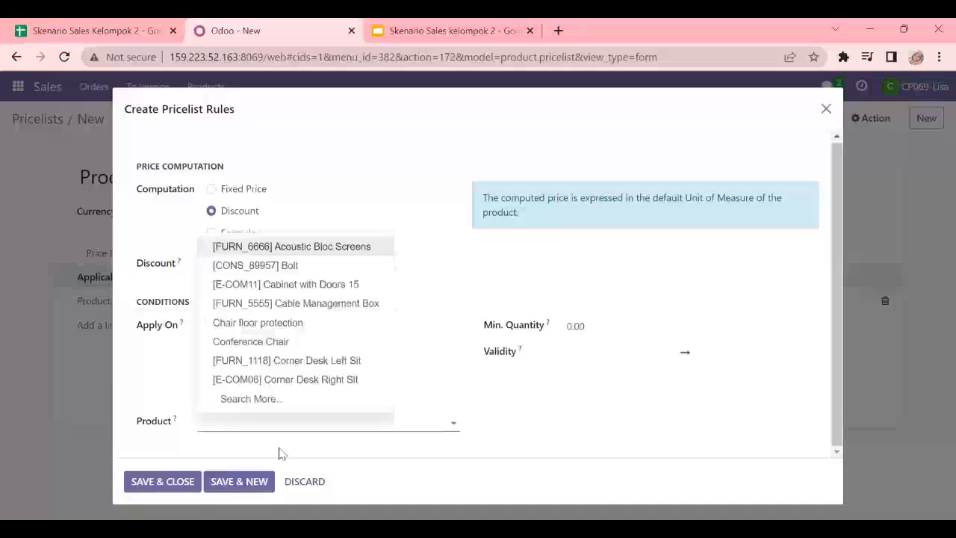
type("k")
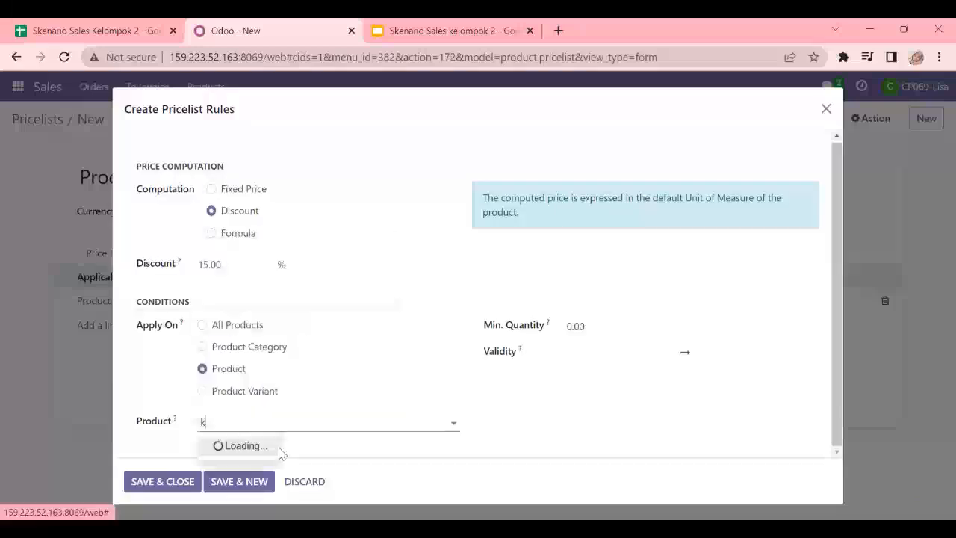
type("i")
type("kitch")
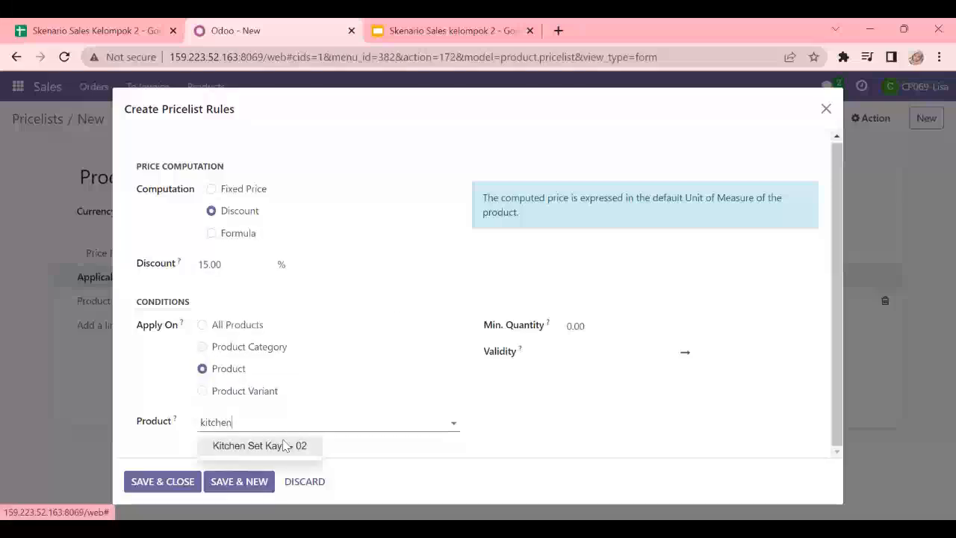
left_click(278, 446)
left_click(612, 318)
double_click(578, 324)
type("1")
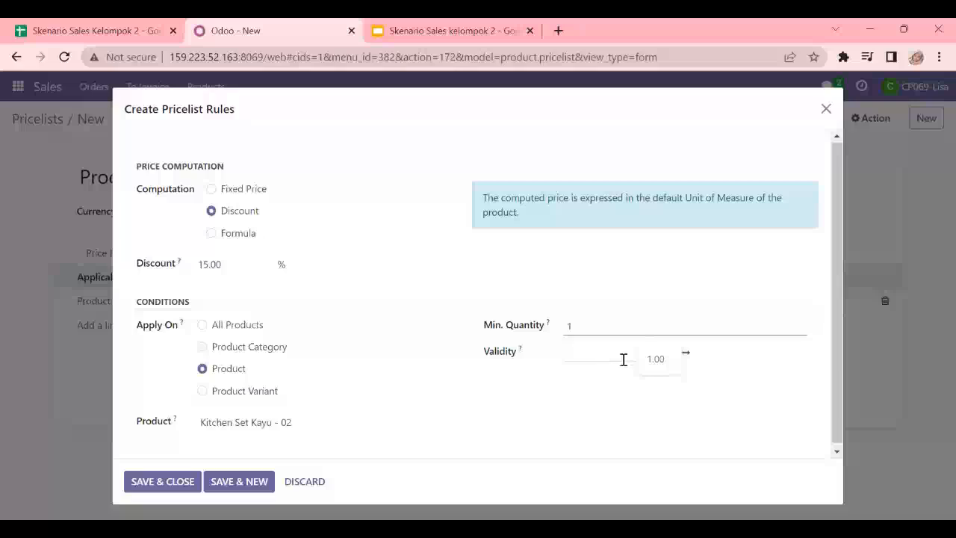
Step: Set the second rule's validity from 04/09/2023 23:00:00 to 05/08/2023 23:20:00, then save the rule and the pricelist and return to the pricelists
left_click(624, 359)
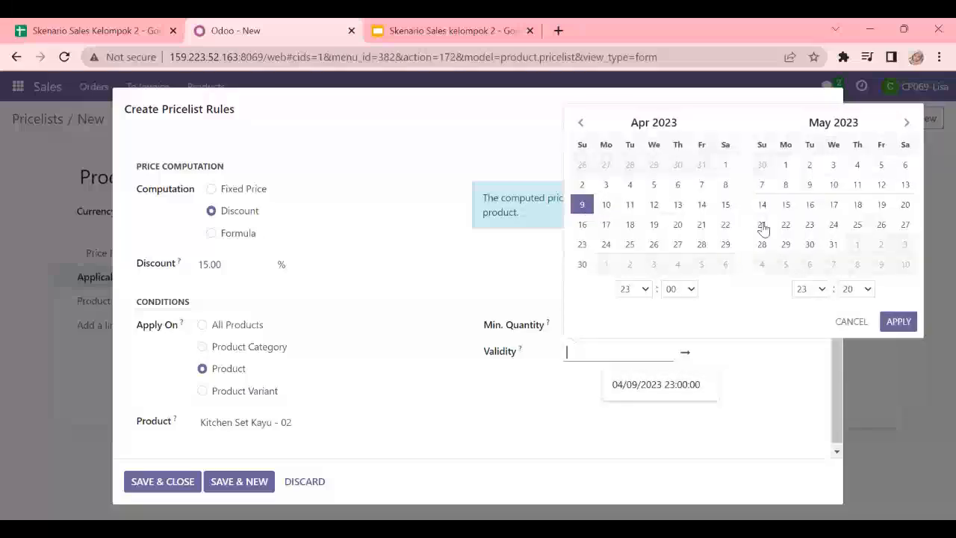
left_click(784, 192)
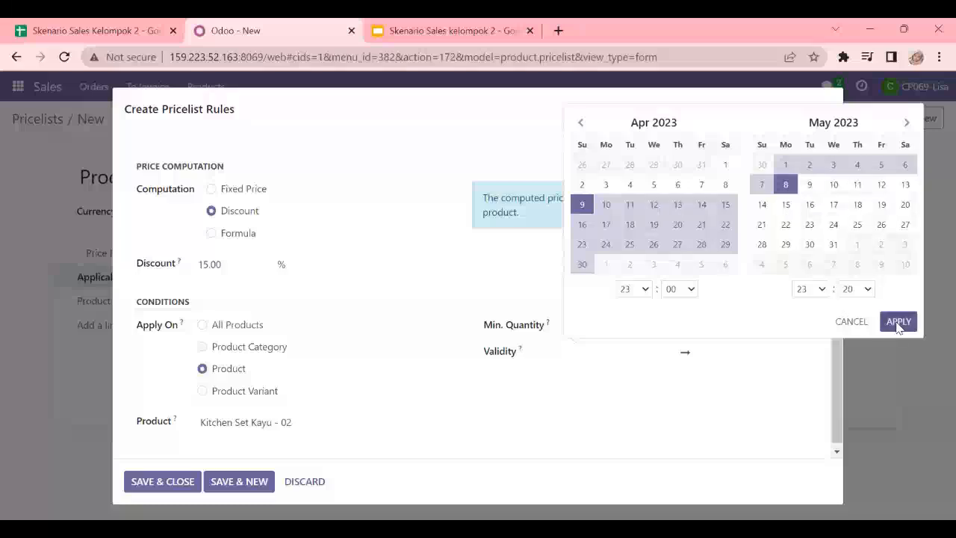
left_click(171, 432)
left_click(182, 486)
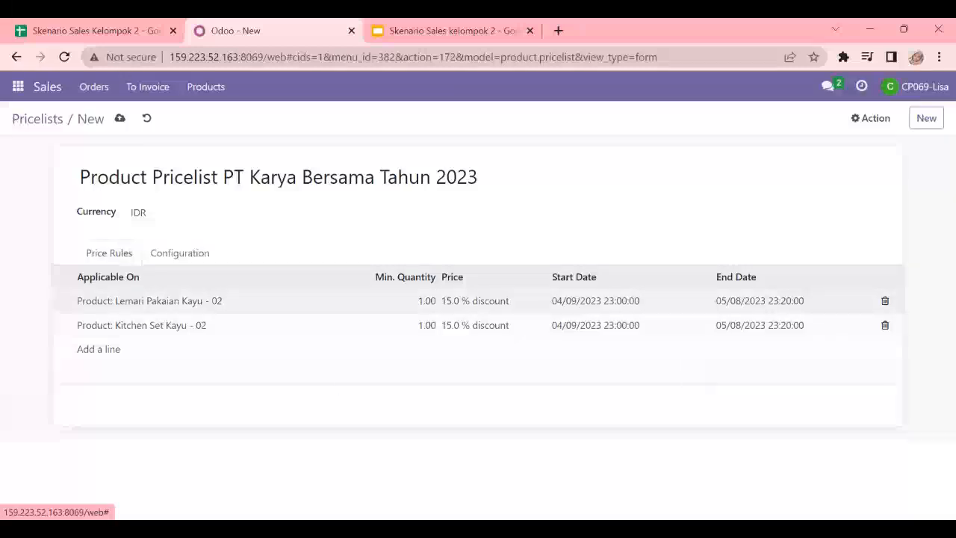
left_click(118, 121)
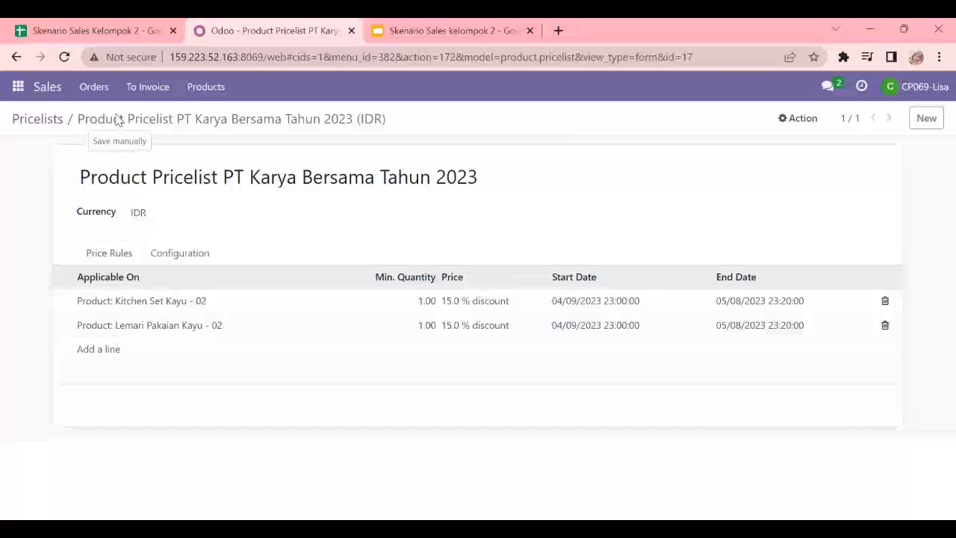
left_click(43, 120)
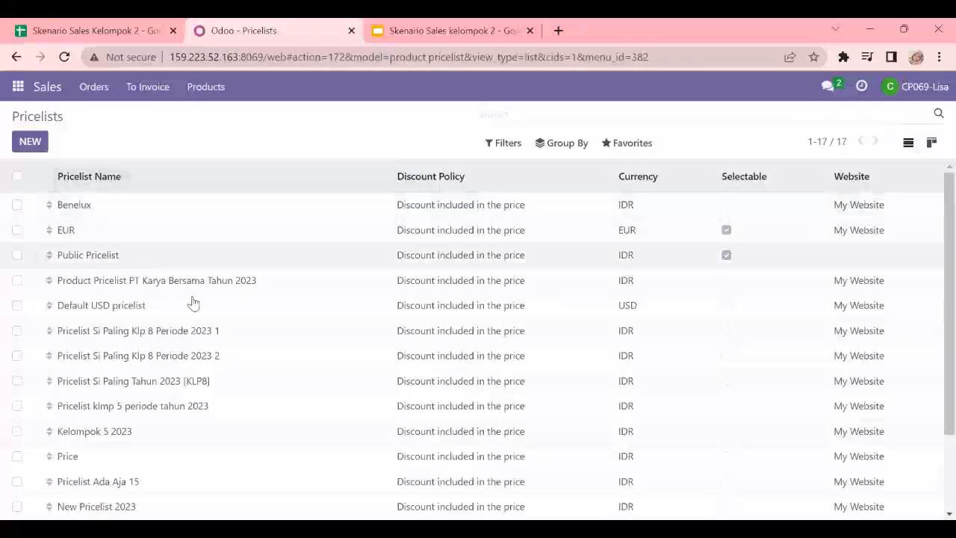
scroll(224, 373, "down", 1)
scroll(230, 384, "up", 1)
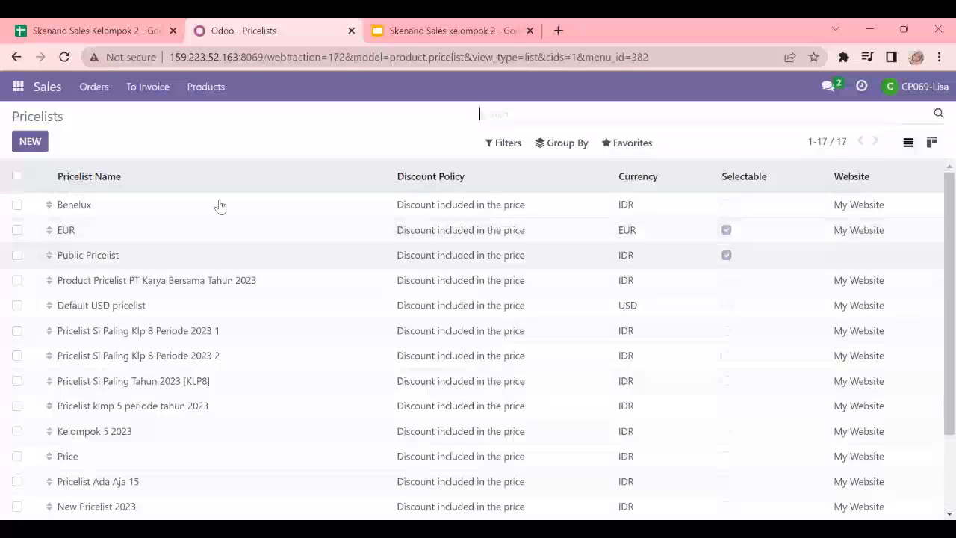
Step: Open the shipping methods in the Inventory app and start a new shipping method
left_click(18, 86)
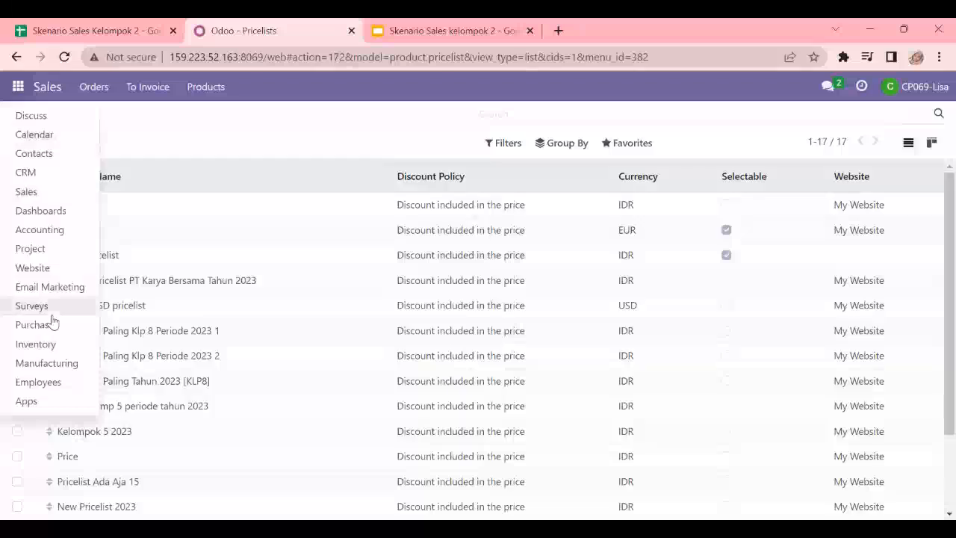
left_click(52, 346)
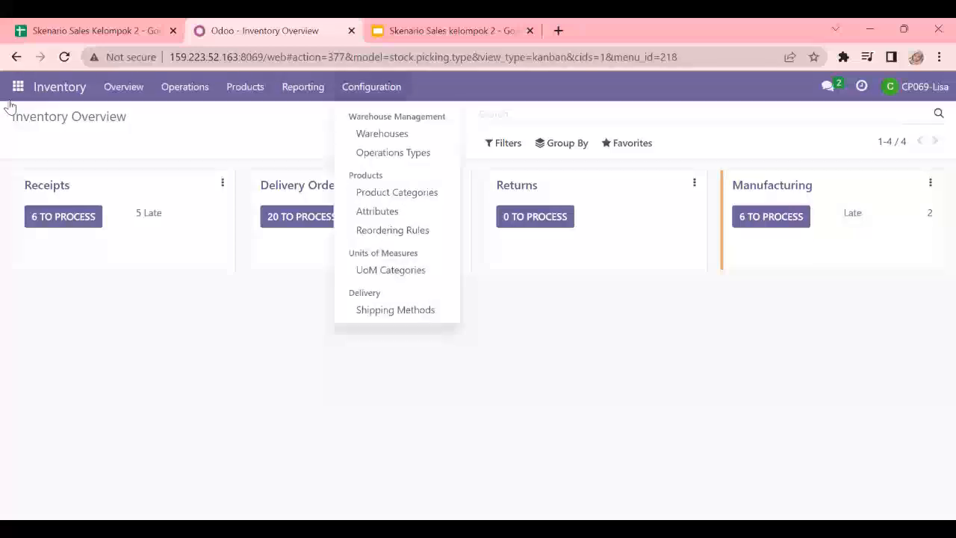
left_click(394, 315)
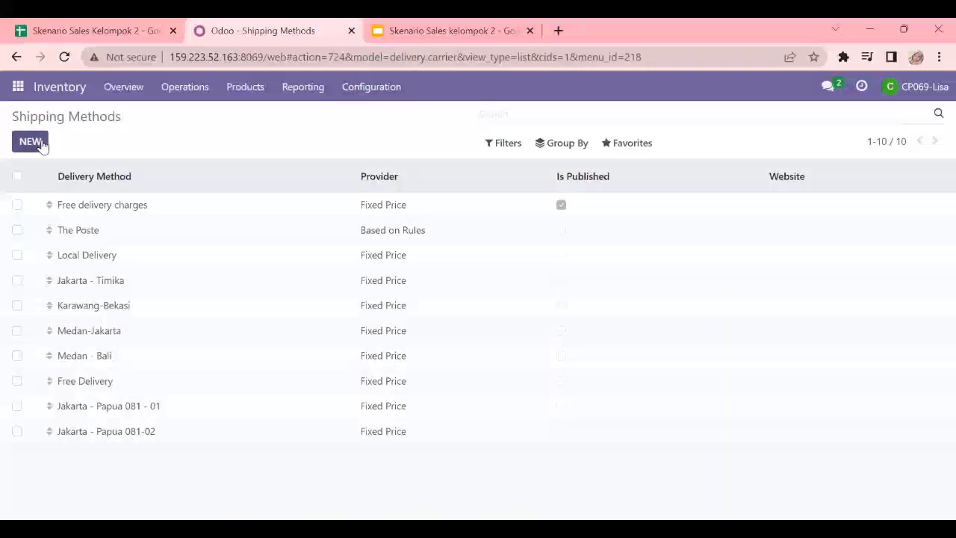
left_click(30, 141)
Step: Check the shipping data on the scenario spreadsheet's Shipping sheet, and name the new shipping method Jakarta - Surabaya
left_click(43, 25)
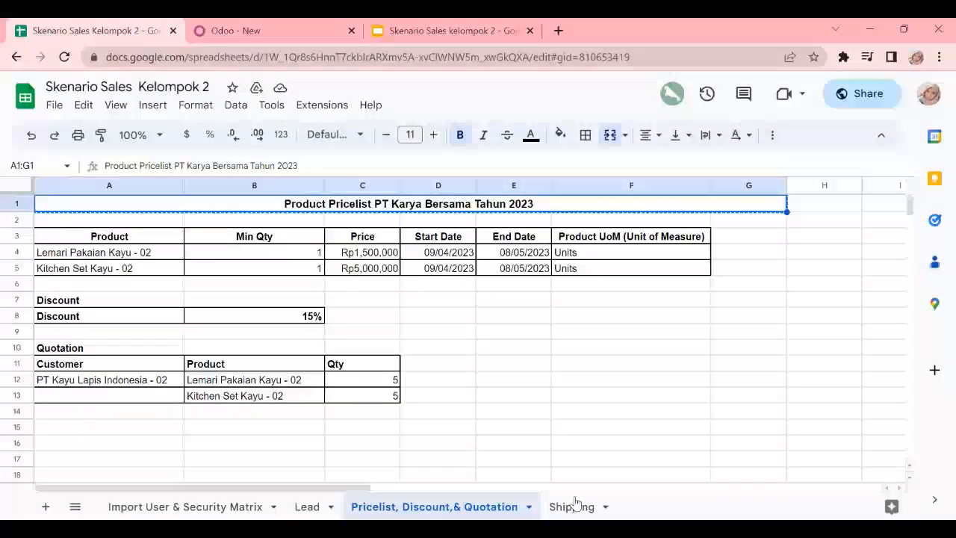
left_click(574, 504)
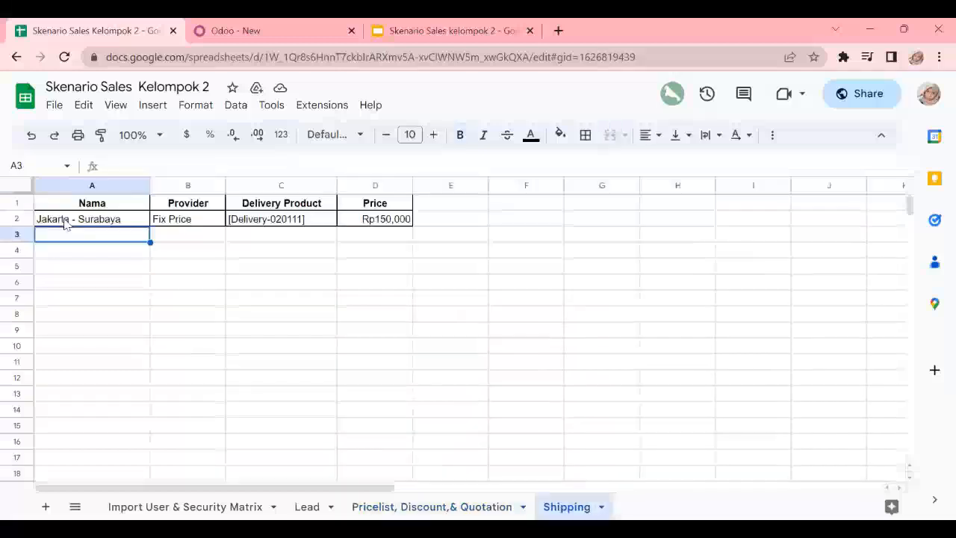
left_click(270, 29)
type("Jka")
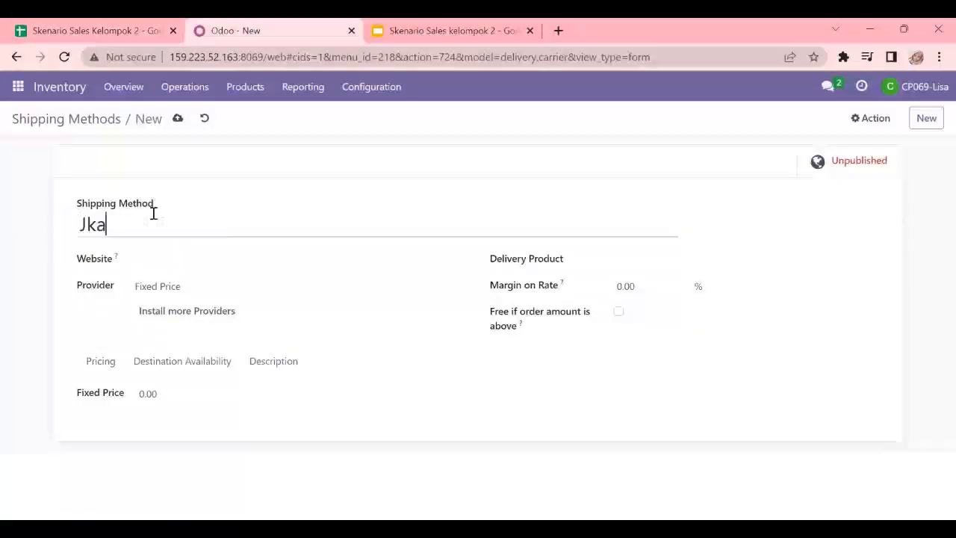
type("karta - Surabaya")
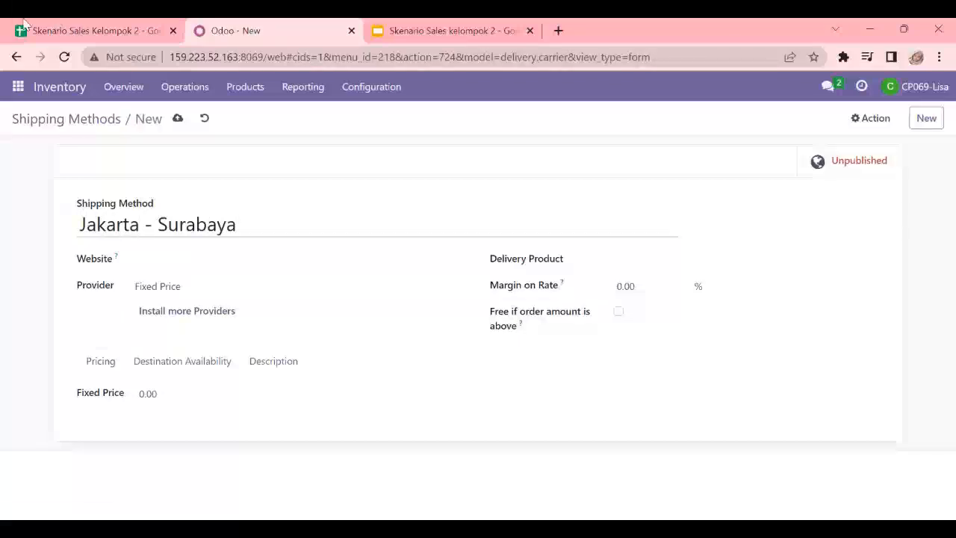
Step: Copy the delivery product [Delivery-020111] from the Shipping sheet into the shipping method's delivery product
left_click(22, 25)
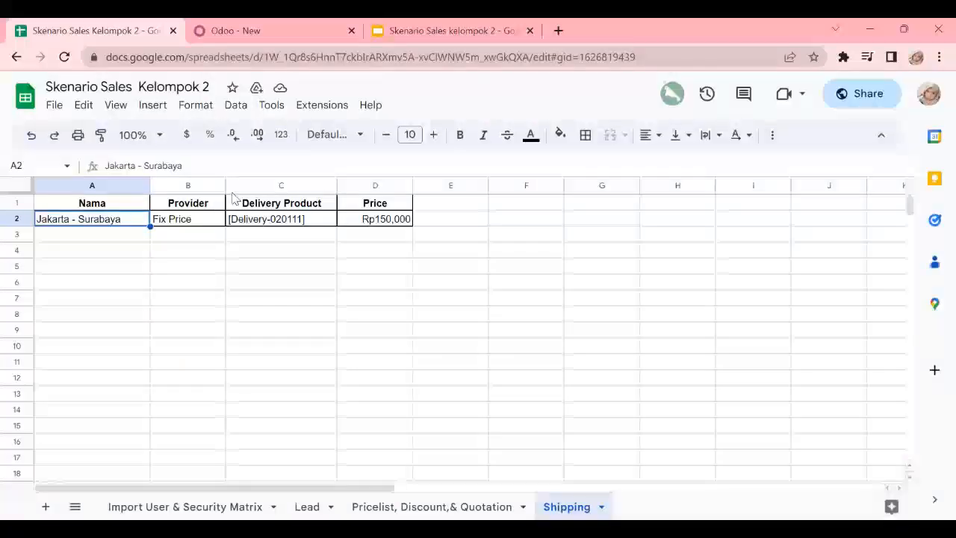
left_click(262, 221)
key("ctrl+c")
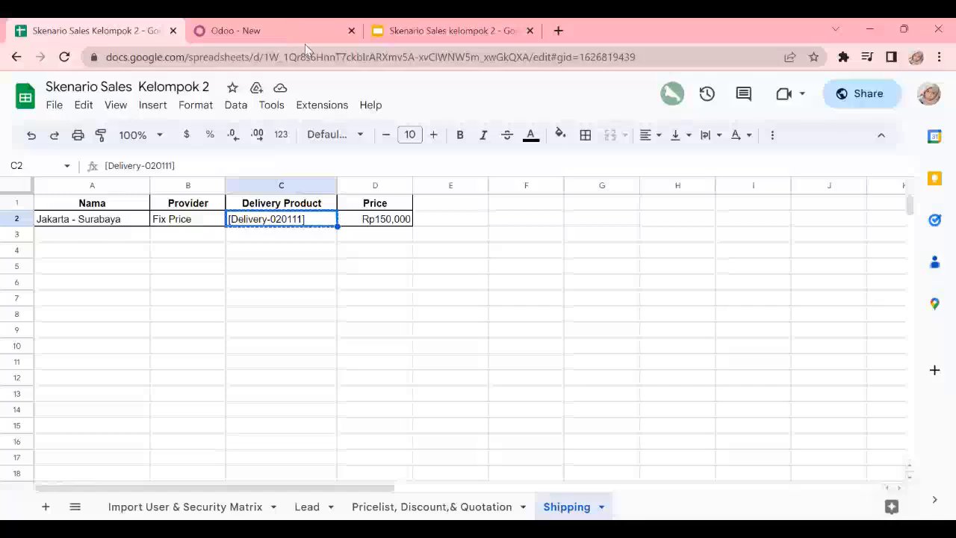
key("ctrl+Tab")
left_click(622, 259)
key("ctrl+v")
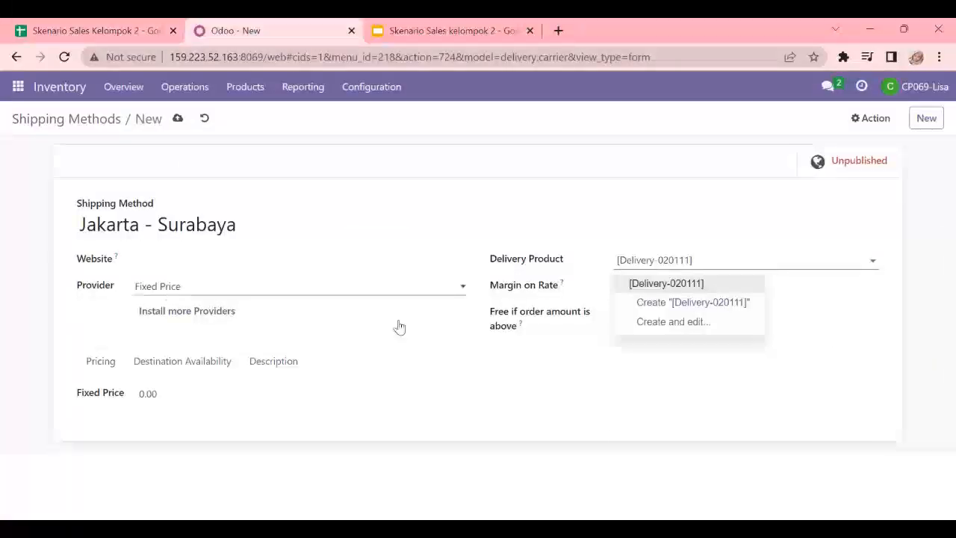
Step: Set the shipping method's fixed price to 150000 as given in the spreadsheet, then save it and return to the shipping methods
left_click(174, 394)
key("ctrl+v")
left_click_drag(188, 397, 151, 348)
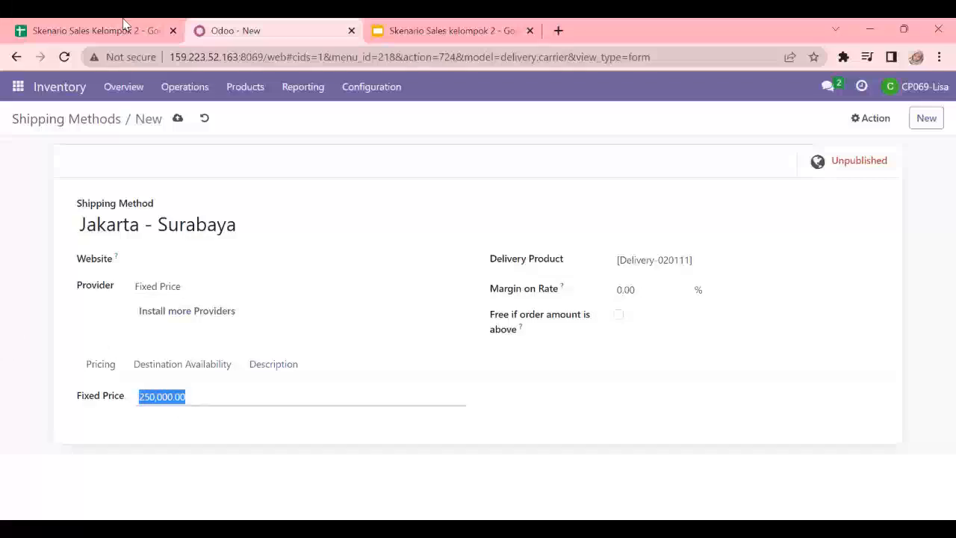
left_click(123, 27)
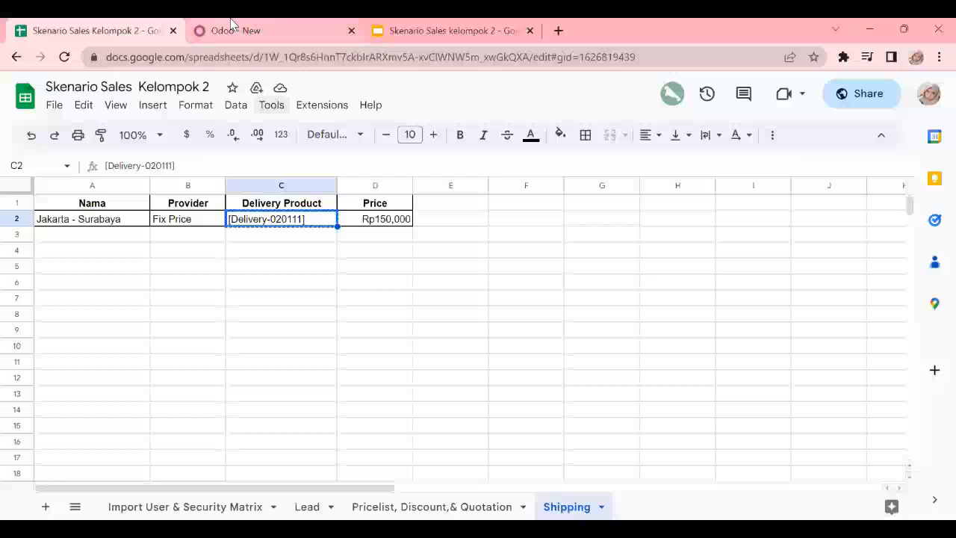
left_click(232, 28)
type("1500000.00")
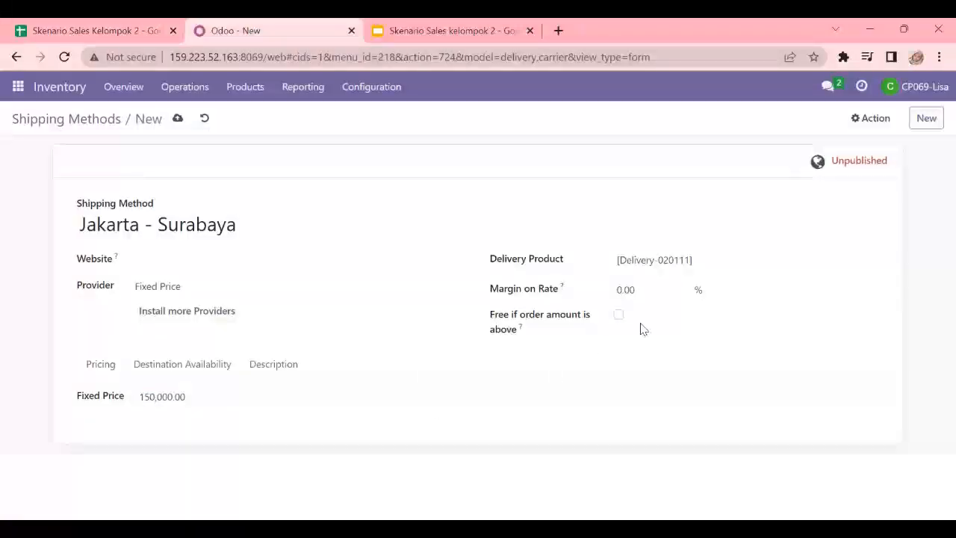
key("alt+s")
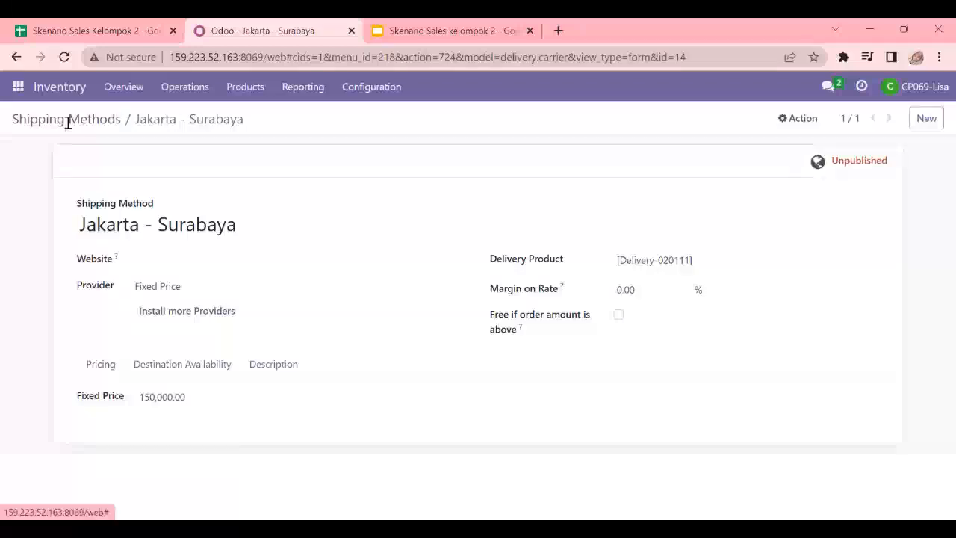
left_click(67, 122)
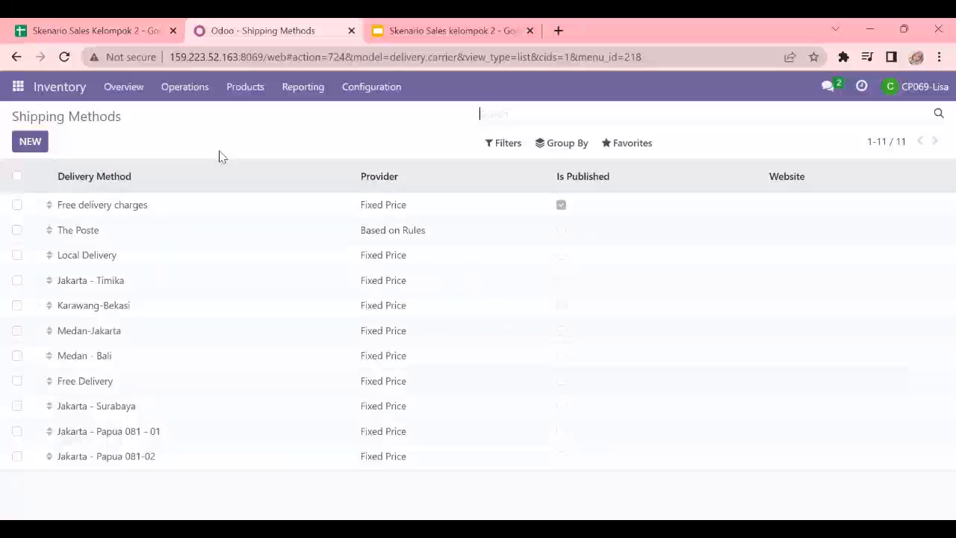
Step: Create a sales quotation for PT Kayu Lapis Indonesia using the pricelist Product Pricelist PT Karya Bersama Tahun 2023
left_click(18, 88)
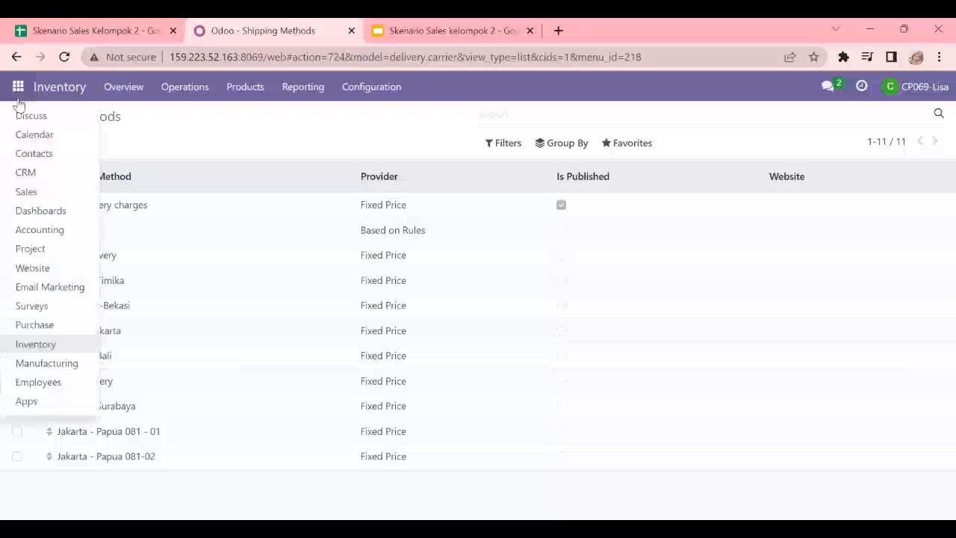
left_click(30, 192)
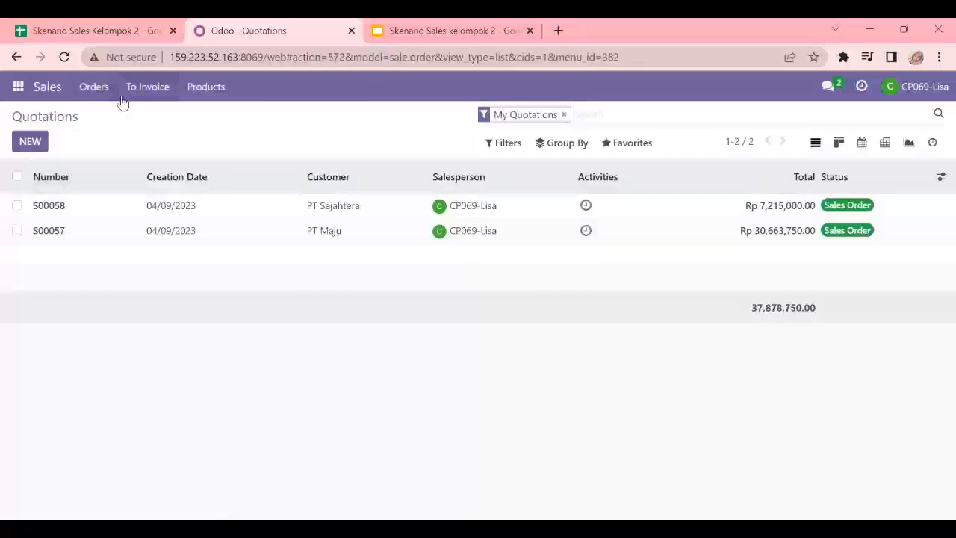
left_click(42, 147)
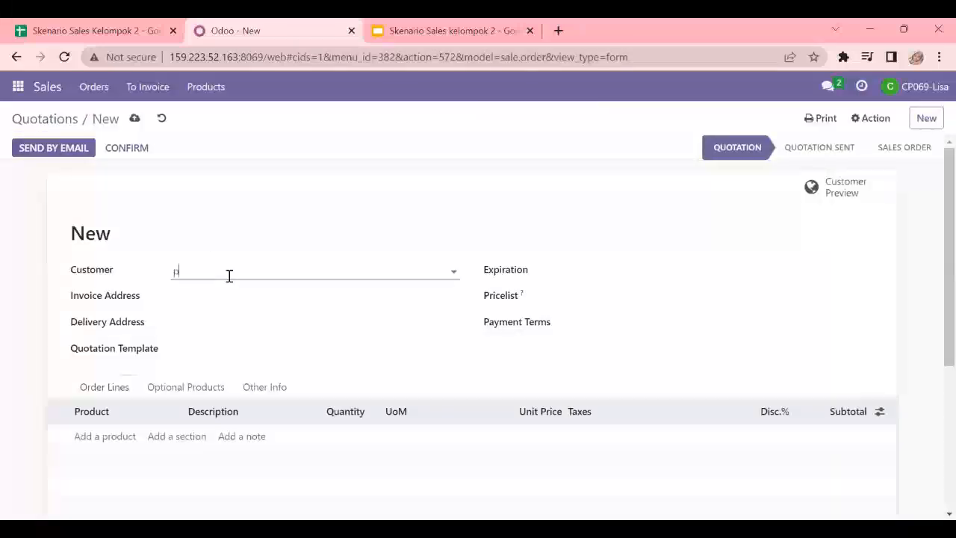
type("pt kayu lapis")
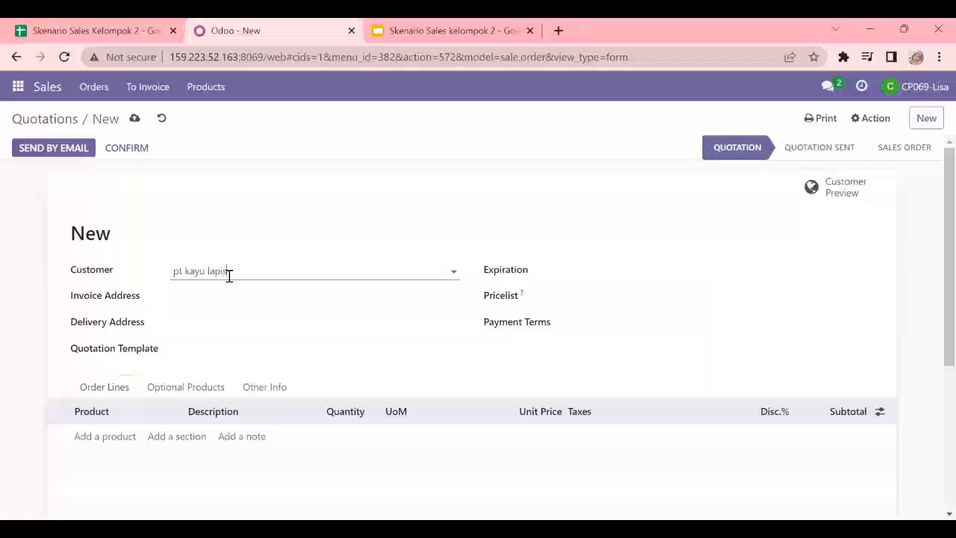
left_click(250, 293)
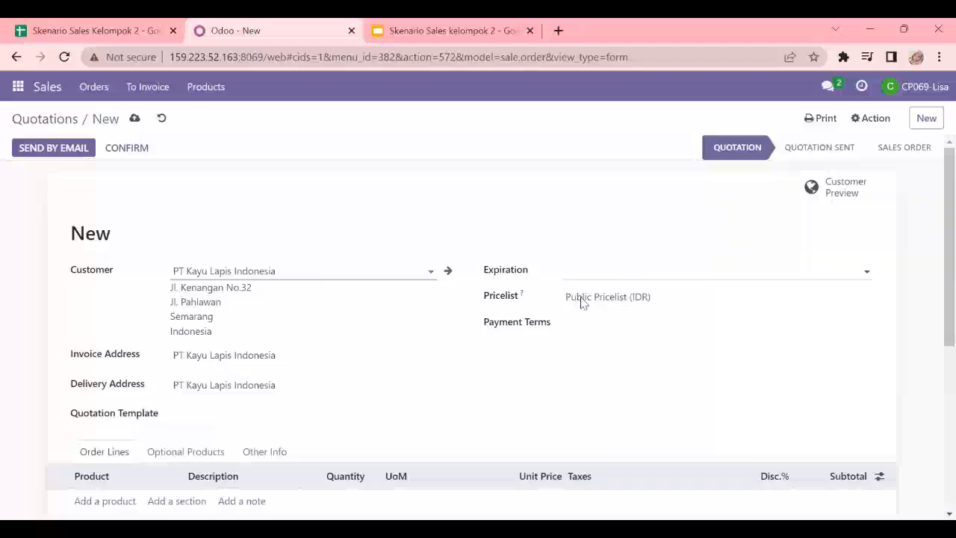
left_click(621, 296)
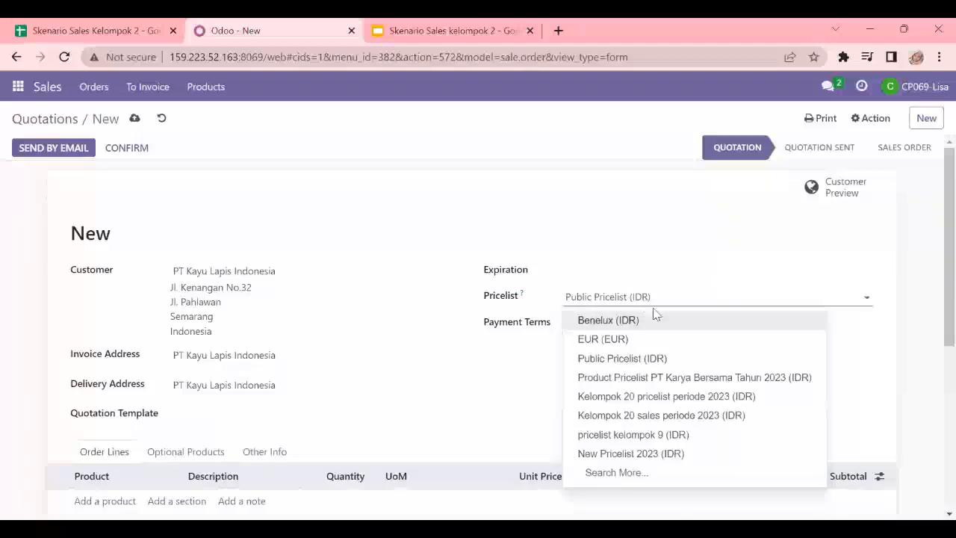
left_click(688, 378)
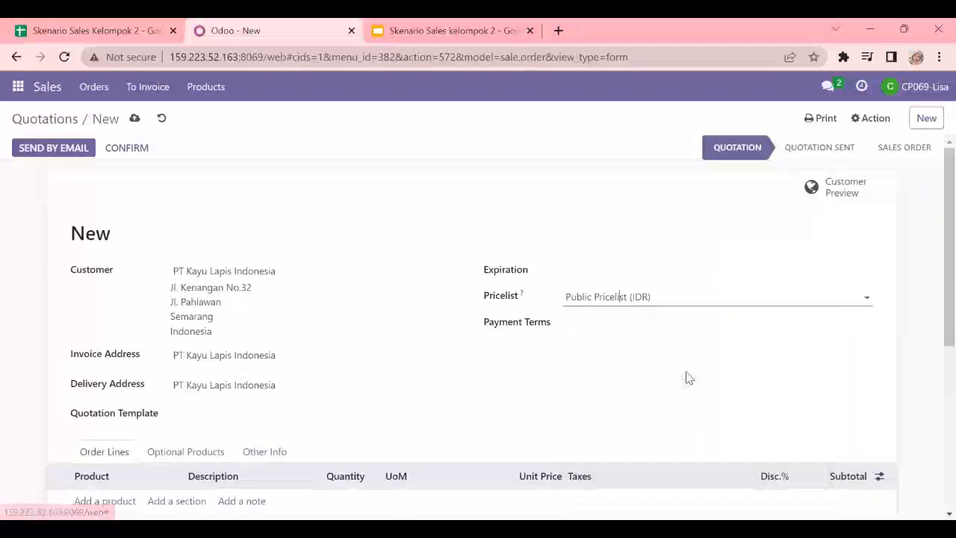
Step: Check the quotation data in the spreadsheet's pricelist sheet, and add Lemari Pakaian Kayu - 02 as the first order line
scroll(659, 359, "down", 2)
scroll(657, 355, "up", 1)
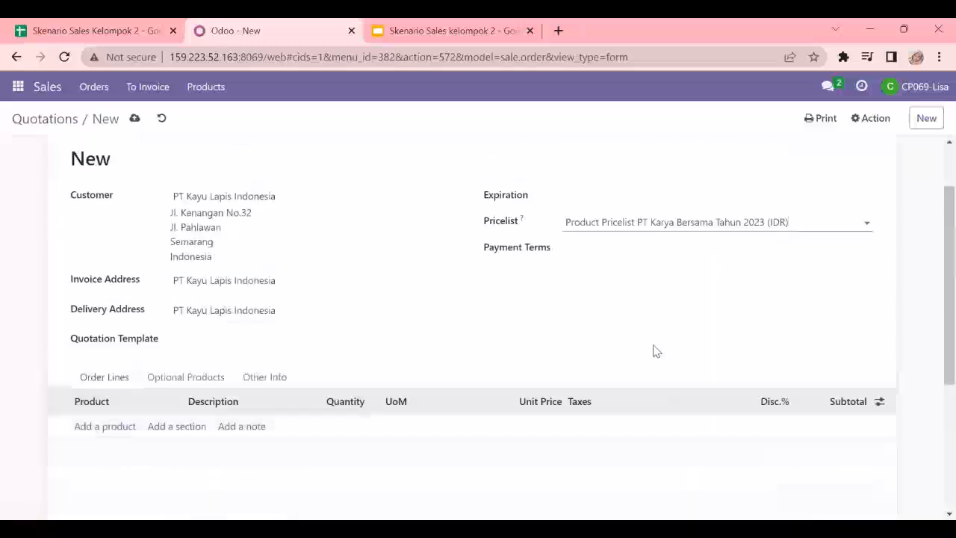
left_click(122, 427)
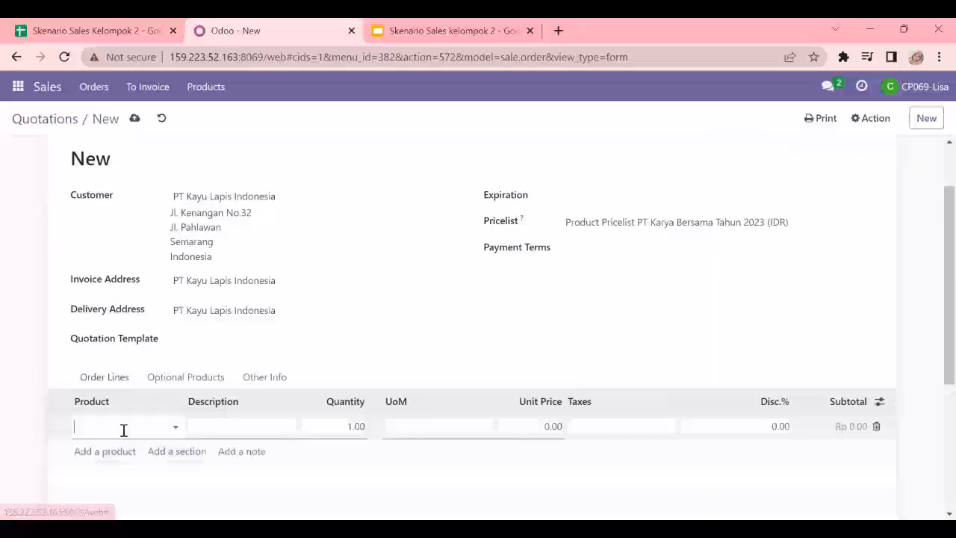
left_click(110, 22)
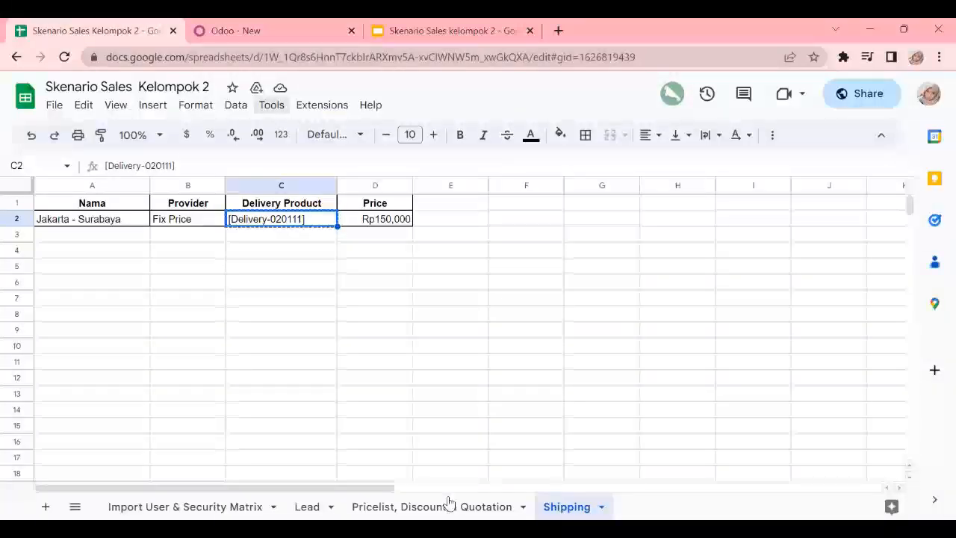
left_click(436, 505)
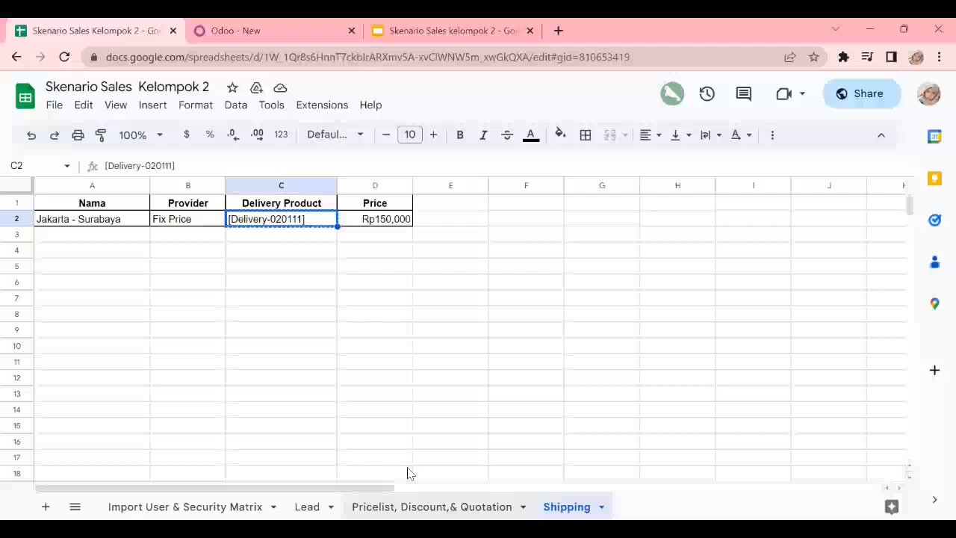
left_click(273, 24)
left_click(132, 426)
type("lemari")
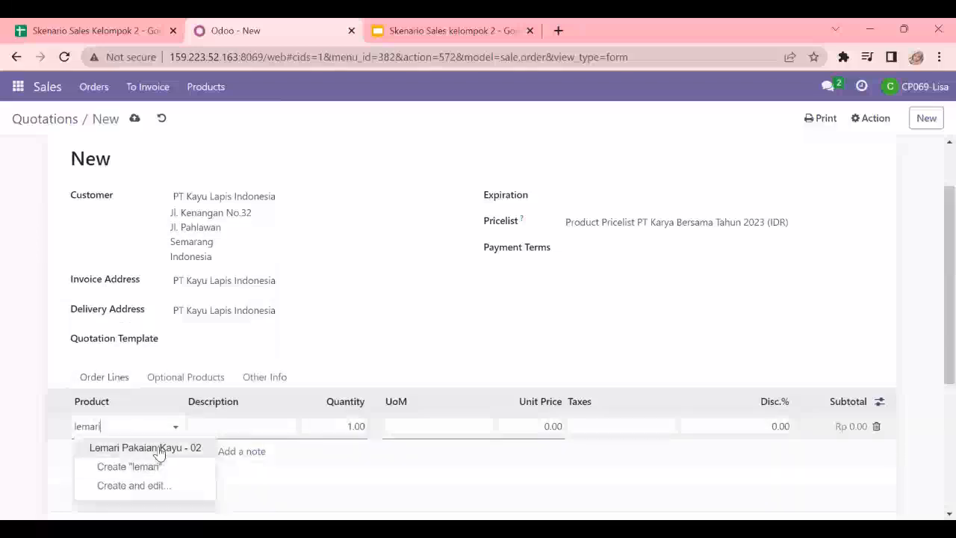
left_click(159, 448)
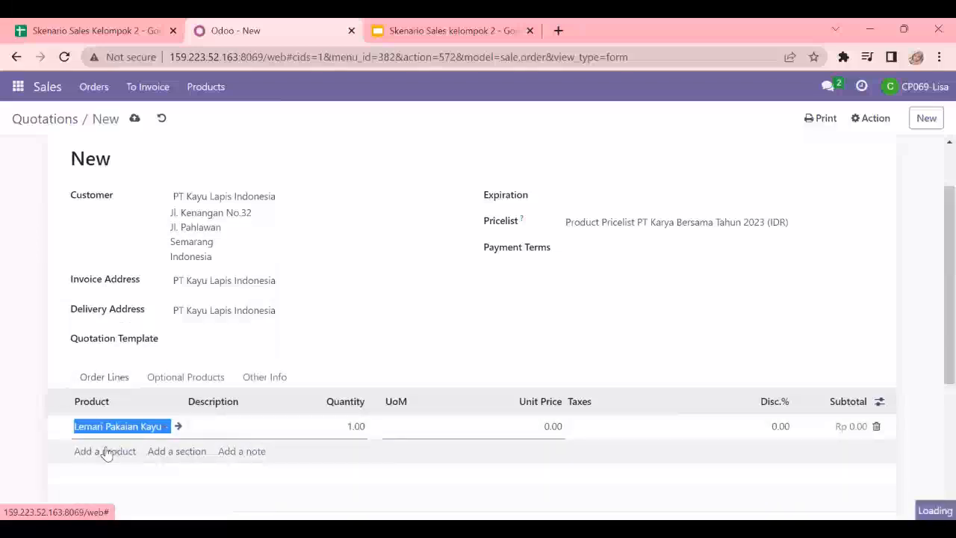
Step: Add Kitchen Set Kayu - 02 as the second order line of the quotation
left_click(105, 452)
type("kitch")
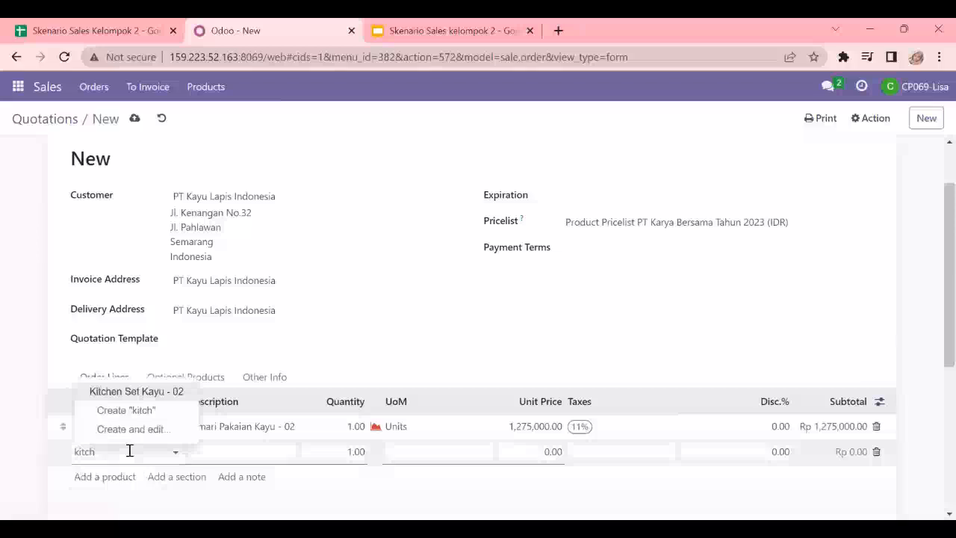
left_click(130, 391)
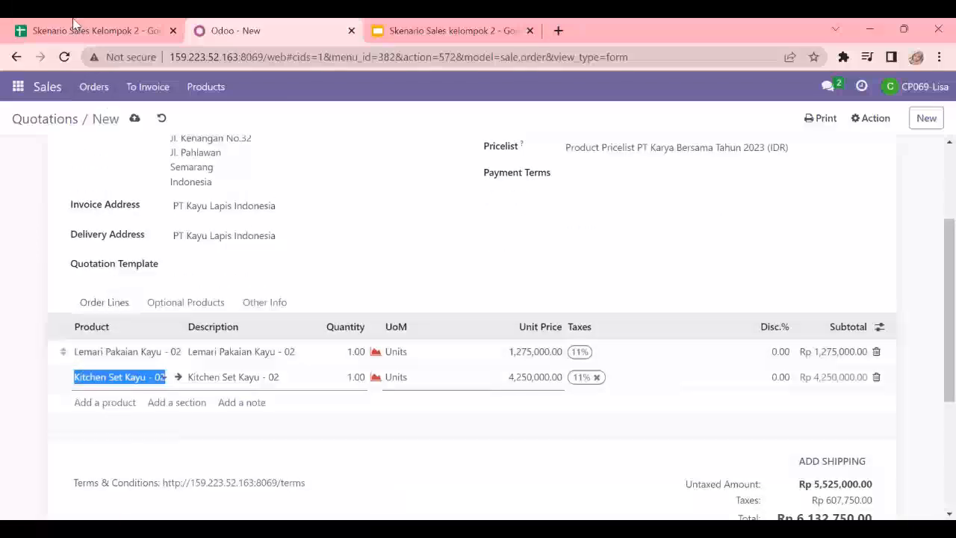
Step: Check the ordered quantities in the spreadsheet and set the quantity of both order lines to 5
left_click(85, 24)
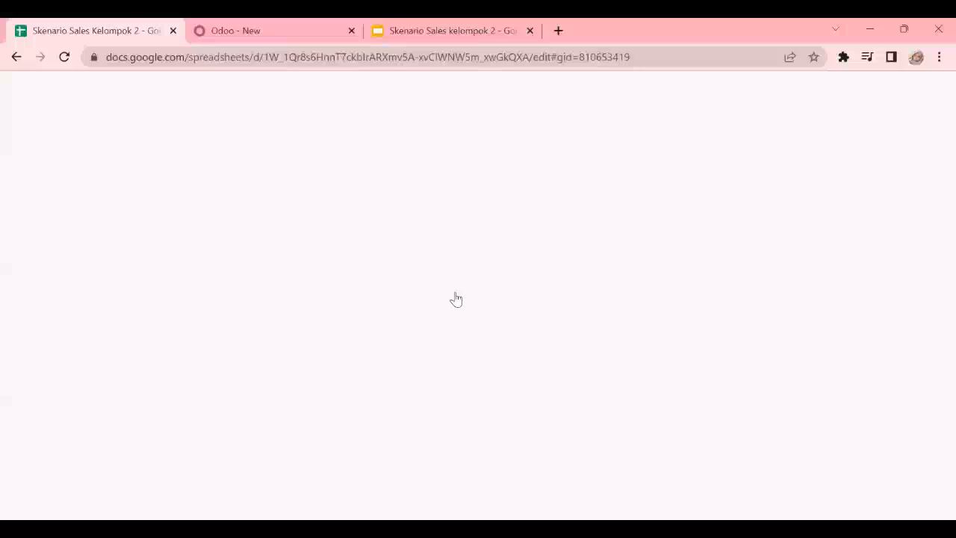
left_click(319, 27)
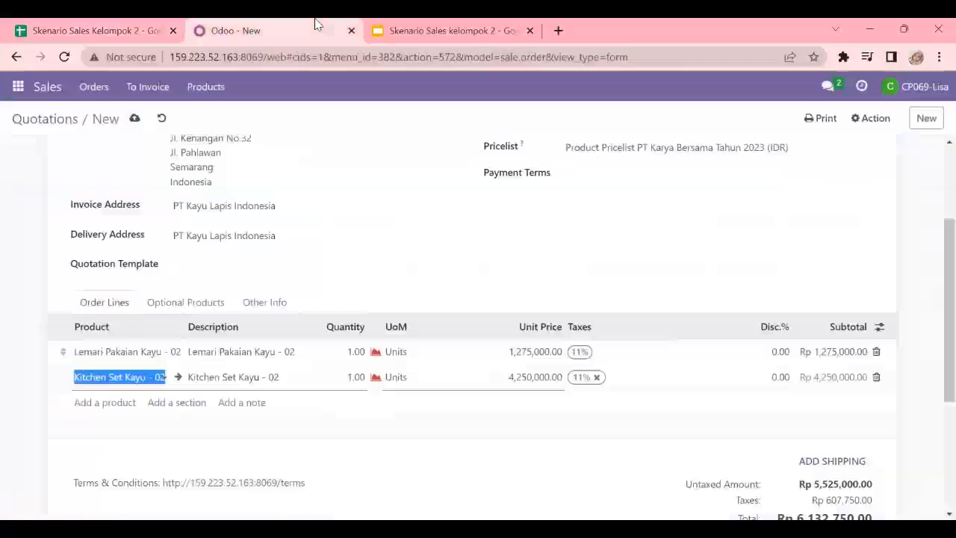
left_click(353, 352)
type("5")
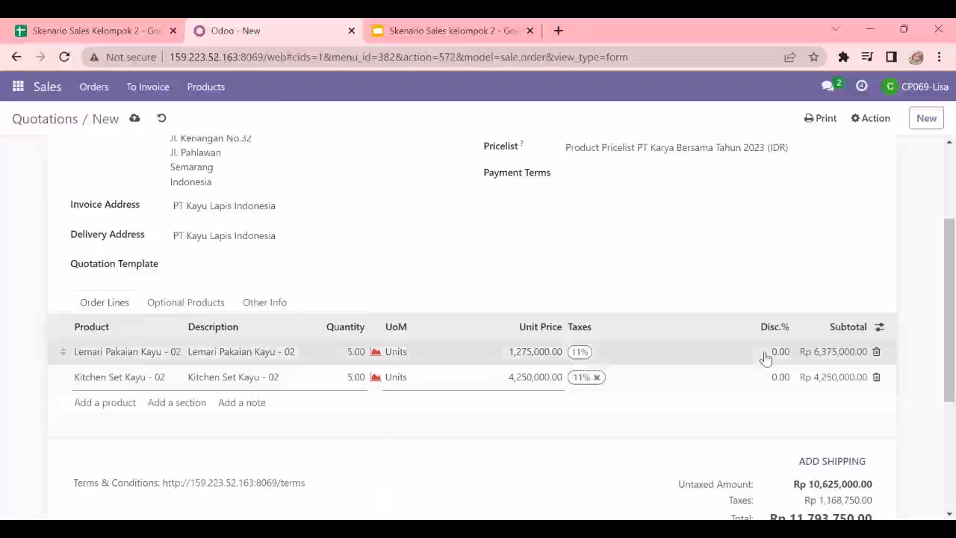
Step: Set a 15% discount on both the Lemari Pakaian Kayu - 02 and Kitchen Set Kayu - 02 order lines
left_click(776, 352)
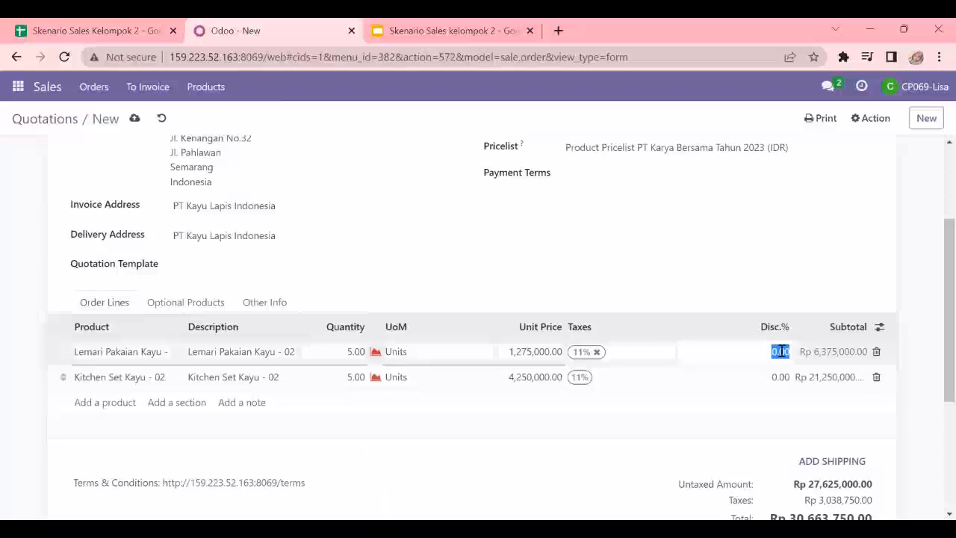
type("15")
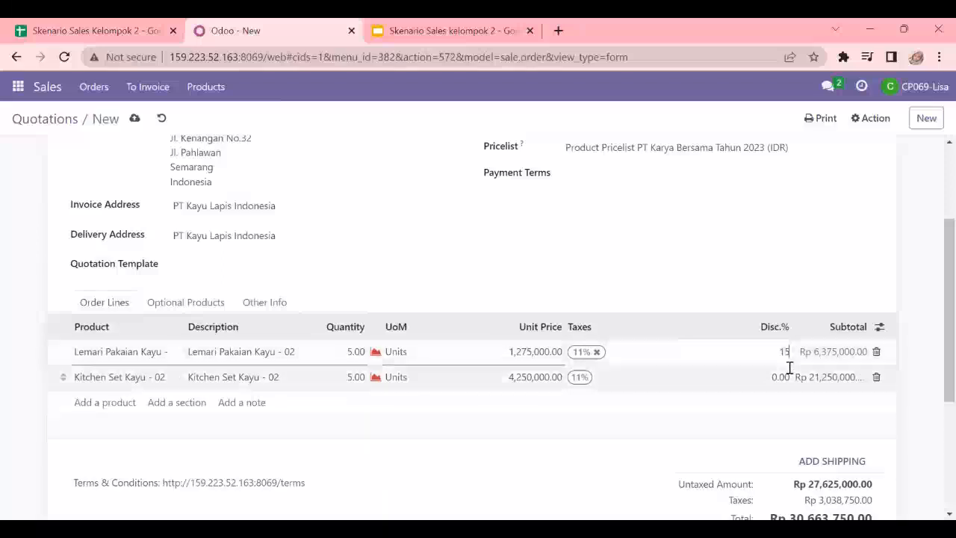
left_click(781, 377)
type("15")
left_click(857, 254)
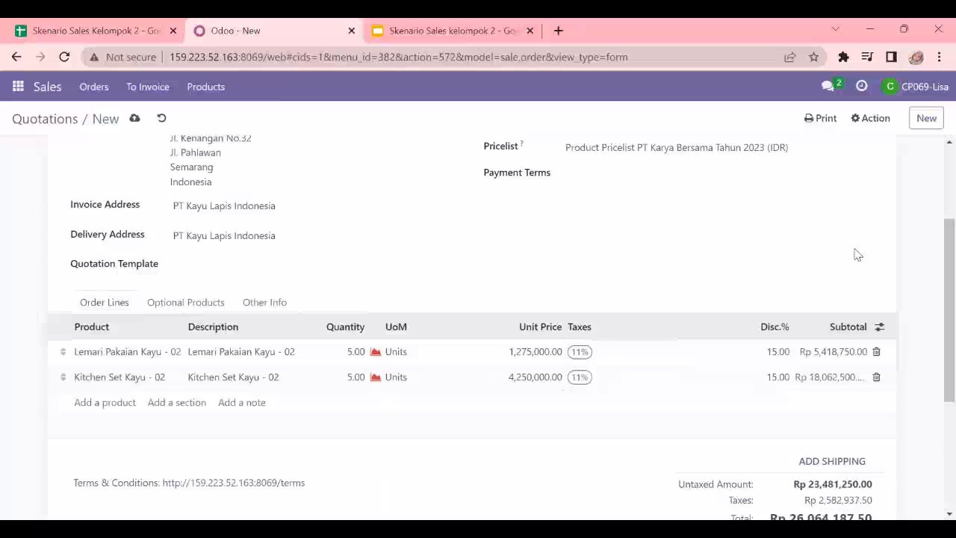
scroll(856, 286, "down", 2)
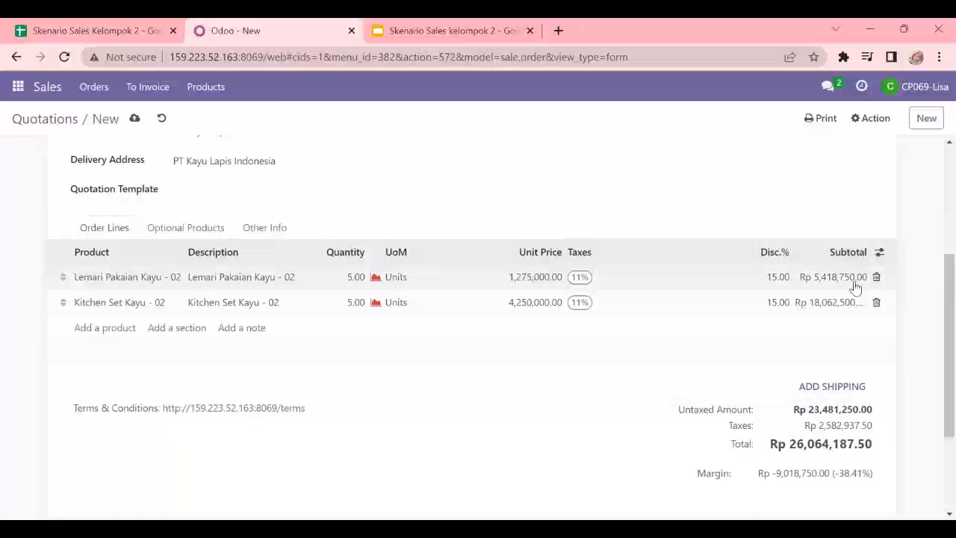
scroll(832, 418, "up", 1)
Step: Add shipping to the quotation with the Jakarta - Surabaya shipping method
scroll(837, 418, "down", 1)
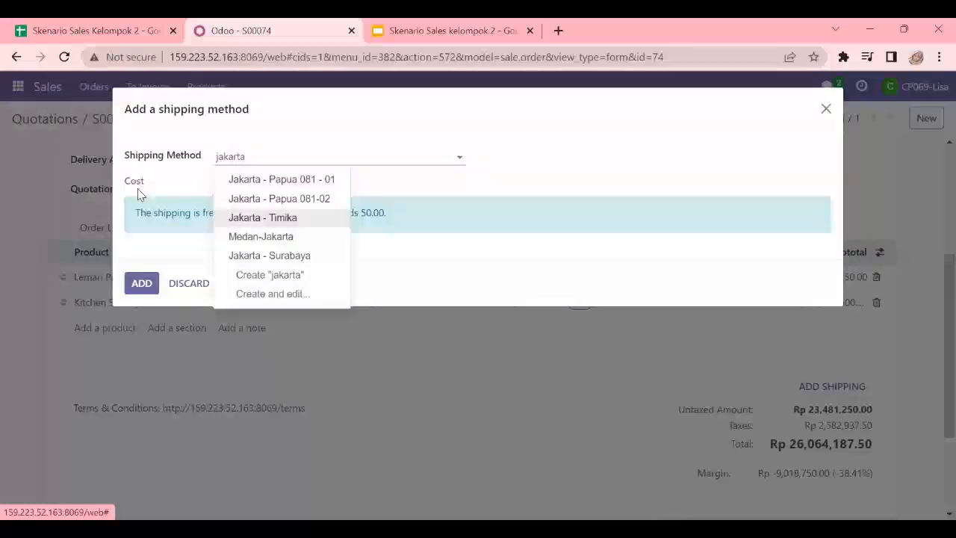
key("Down")
key("Down")
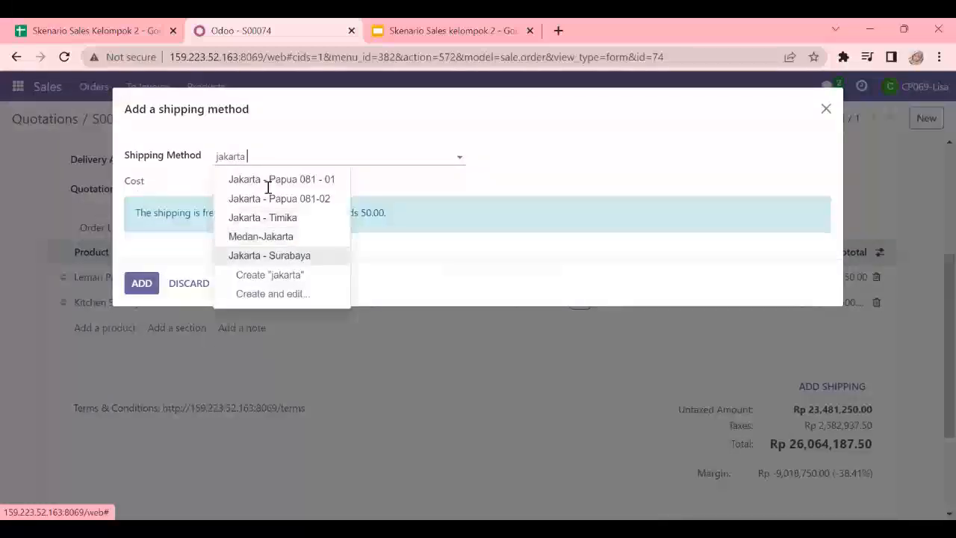
key("Return")
left_click(150, 246)
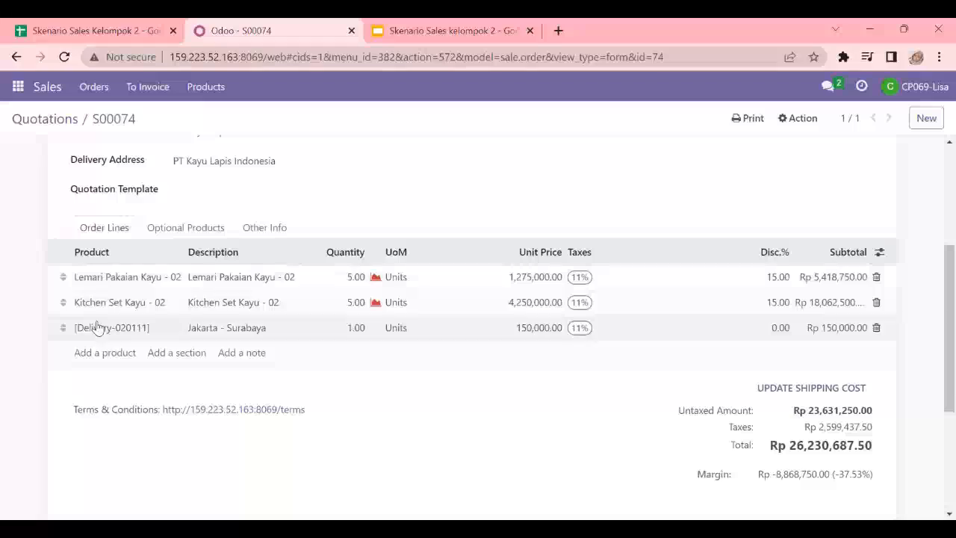
Step: Review the quotation's totals and change log, and look into the second PT Kayu Lapis Indonesia quotation in the quotations list
scroll(872, 356, "down", 2)
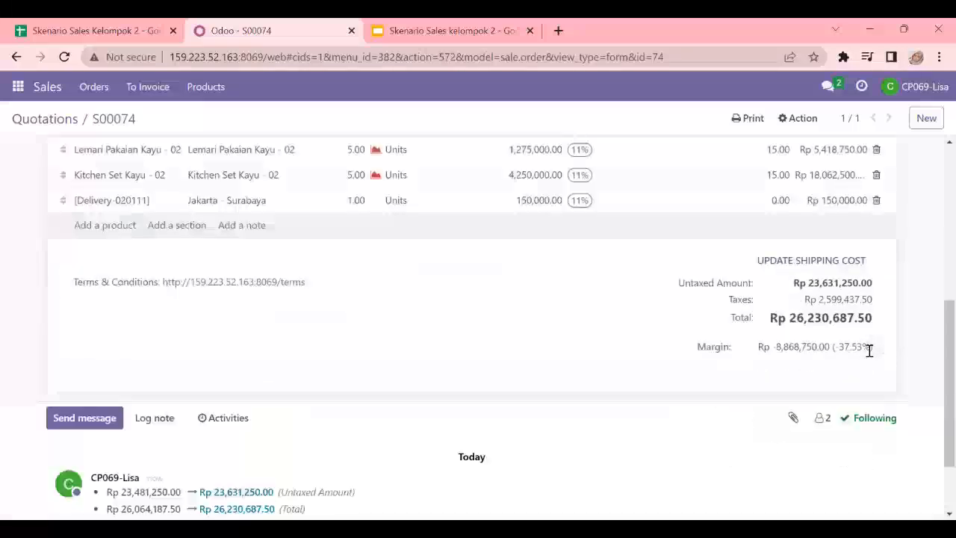
scroll(858, 358, "down", 1)
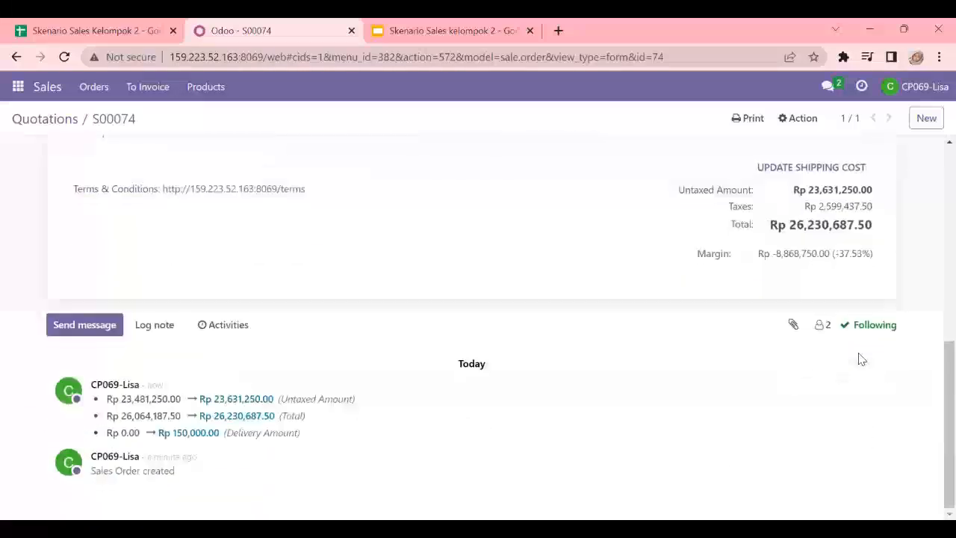
scroll(859, 358, "up", 4)
scroll(612, 299, "up", 2)
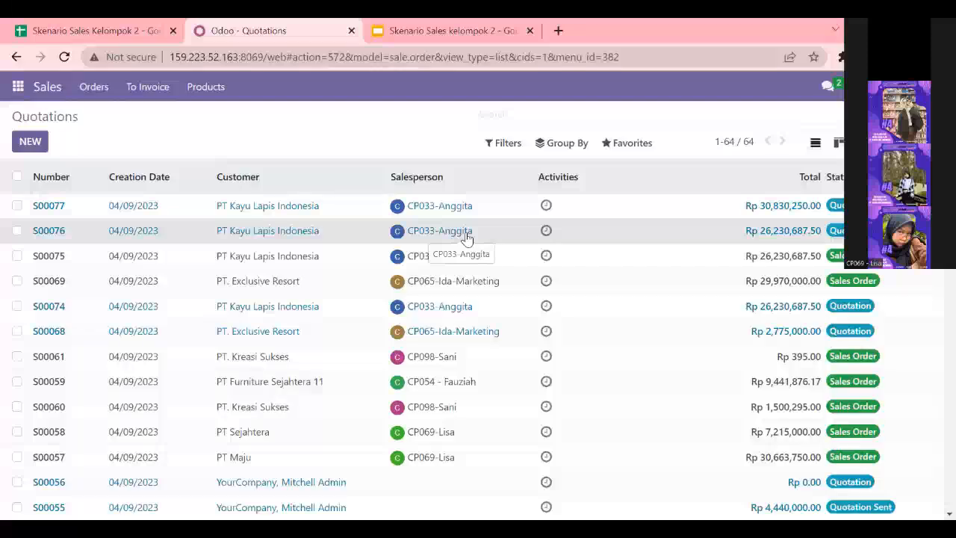
left_click(466, 236)
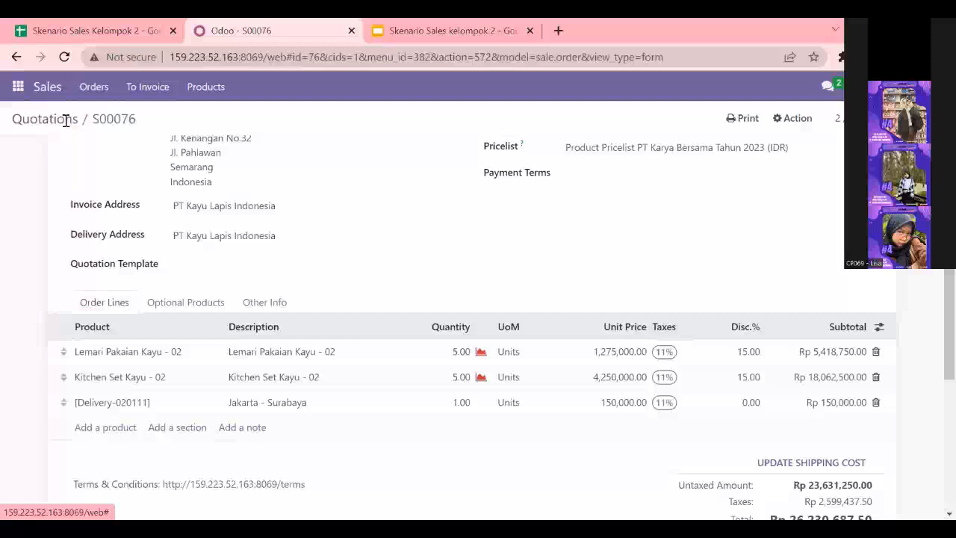
left_click(67, 121)
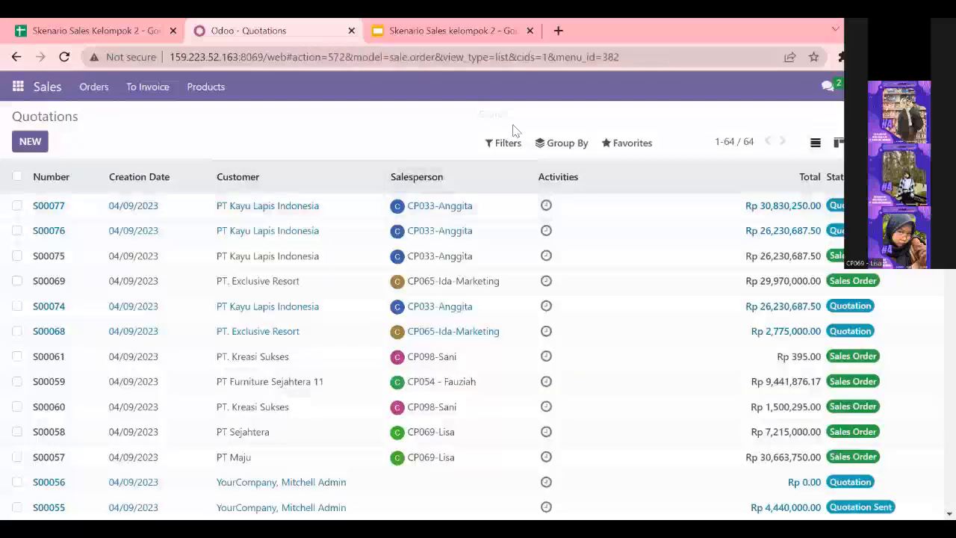
Step: Filter the quotations list by My Quotations and clear the filter again
left_click(502, 146)
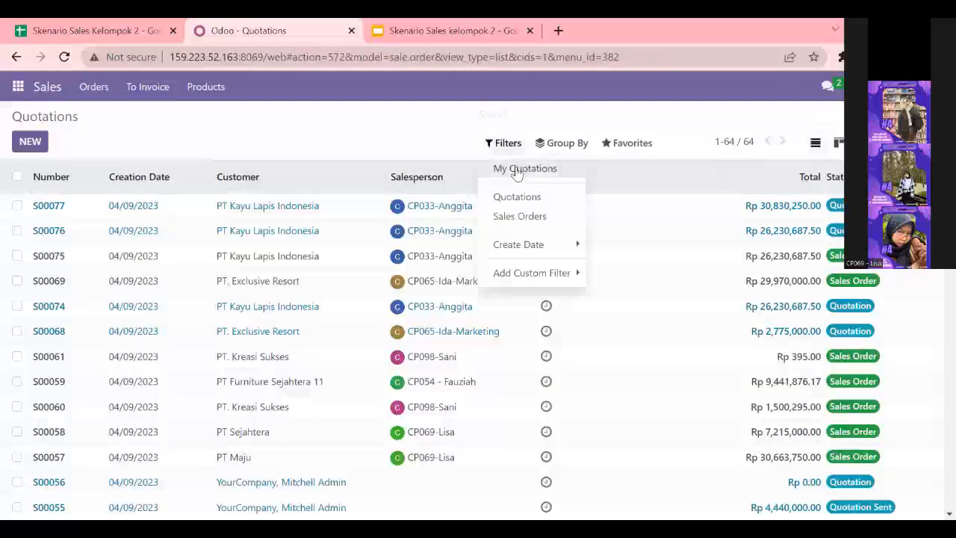
left_click(517, 169)
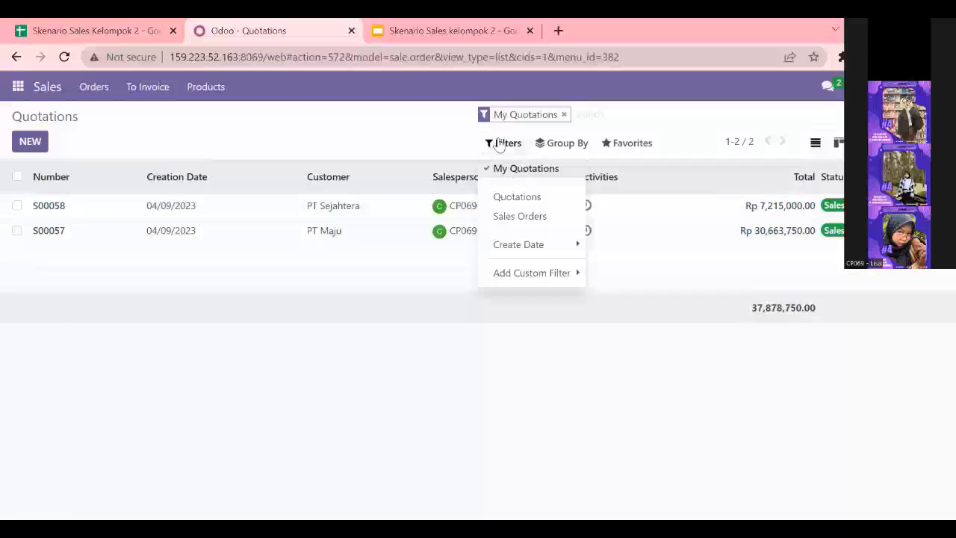
left_click(271, 124)
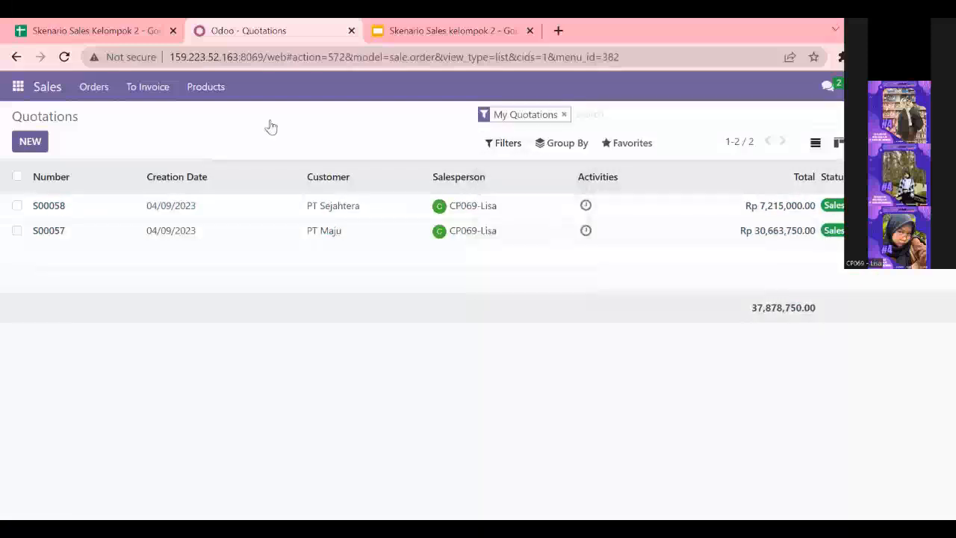
left_click(513, 152)
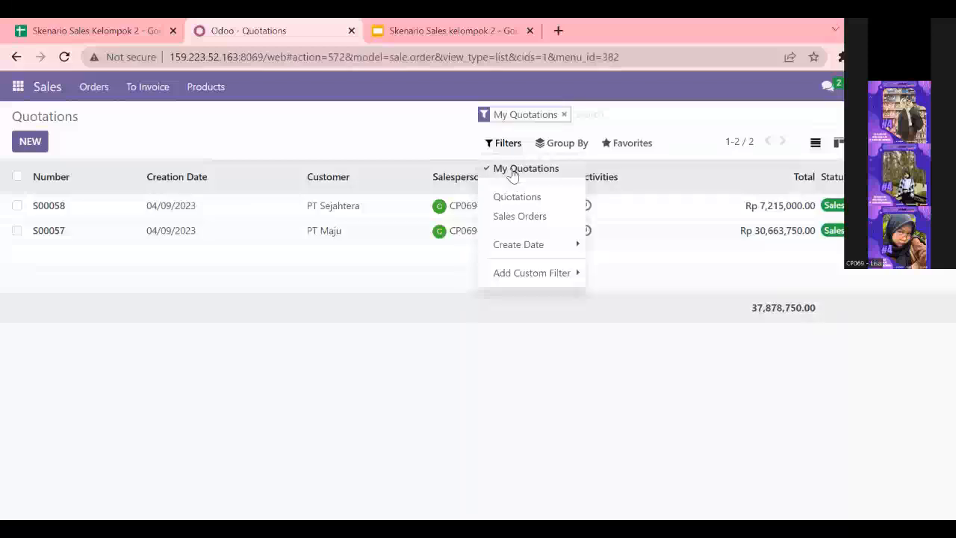
left_click(512, 171)
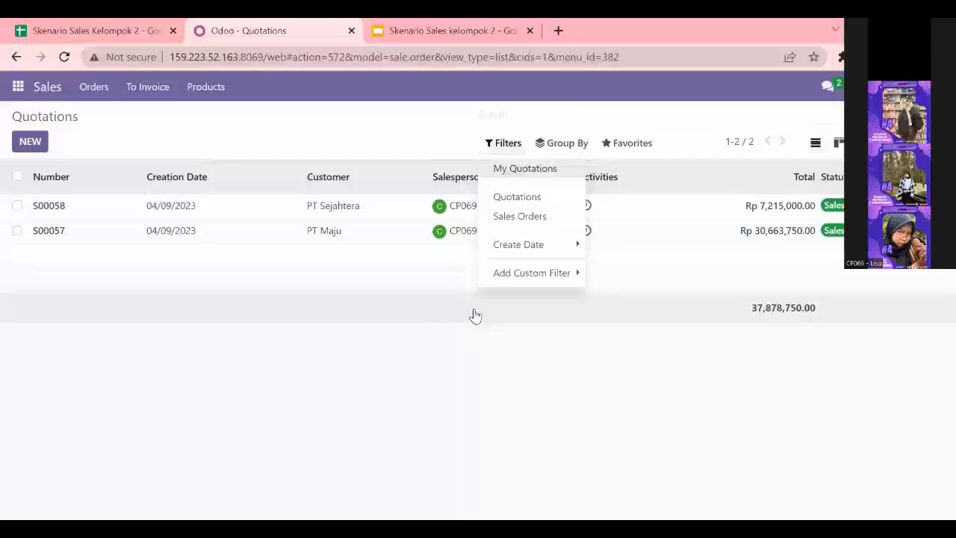
left_click(332, 123)
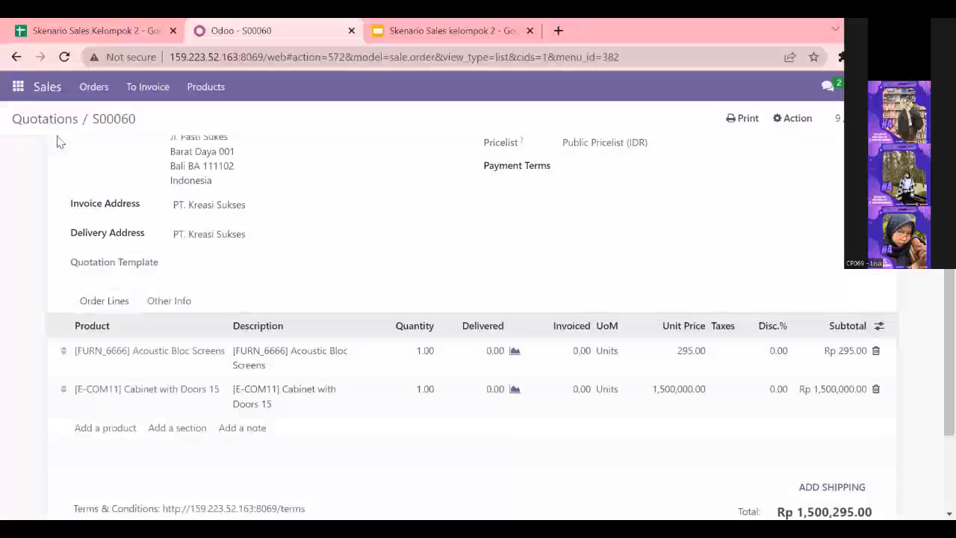
Step: Send the manager, the second direct-message contact in Discuss, the message "tolong untuk approval quotations pt kayu lapis indonesia"
left_click(18, 86)
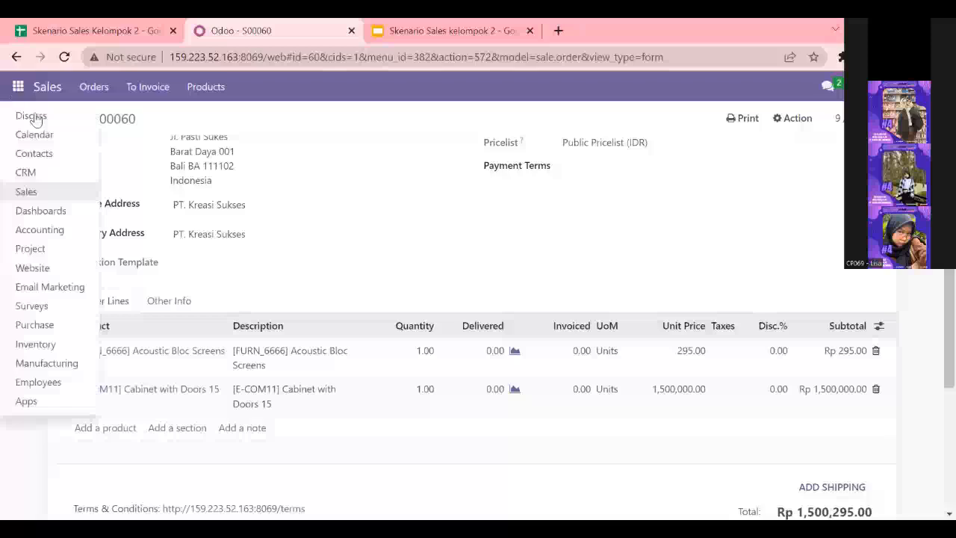
left_click(34, 118)
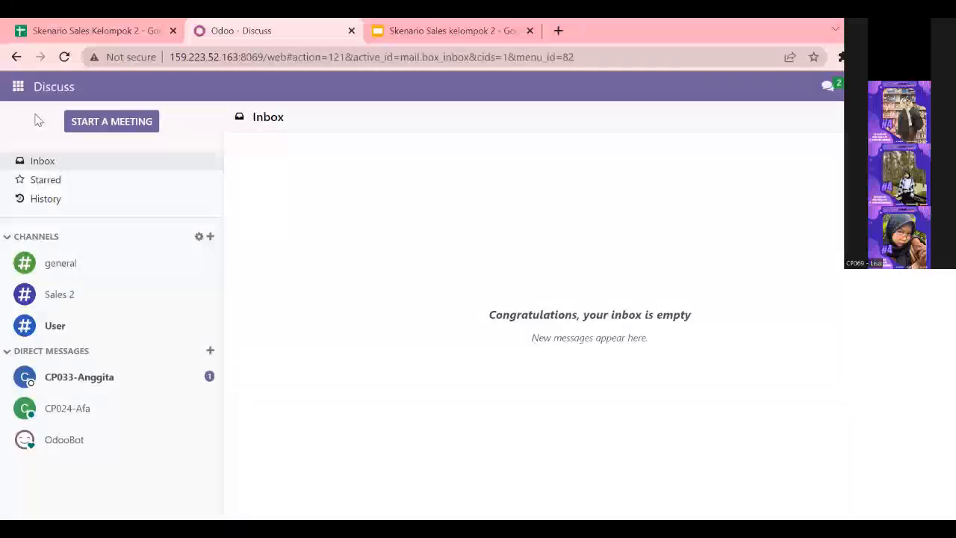
left_click(85, 414)
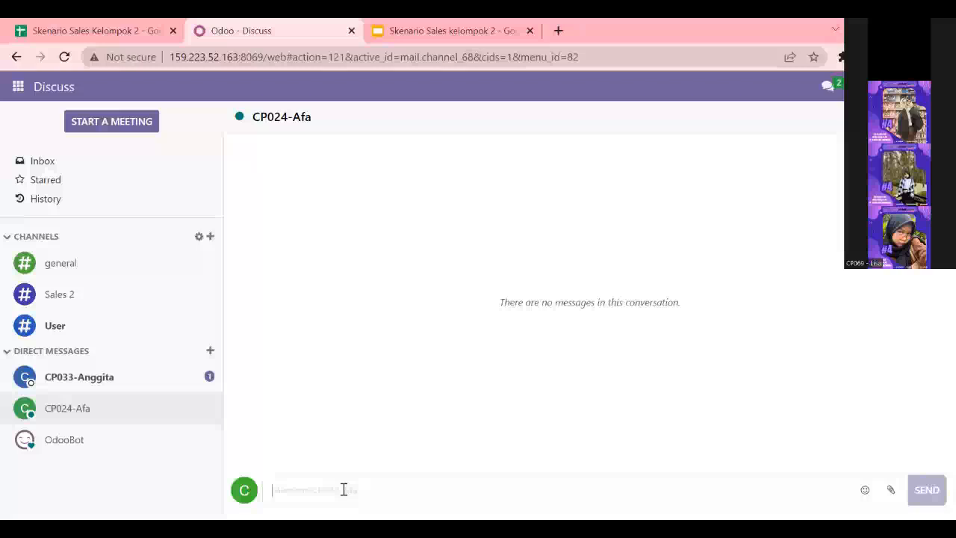
type("tolong untuk approval quotations pt kayu lapis indonesia")
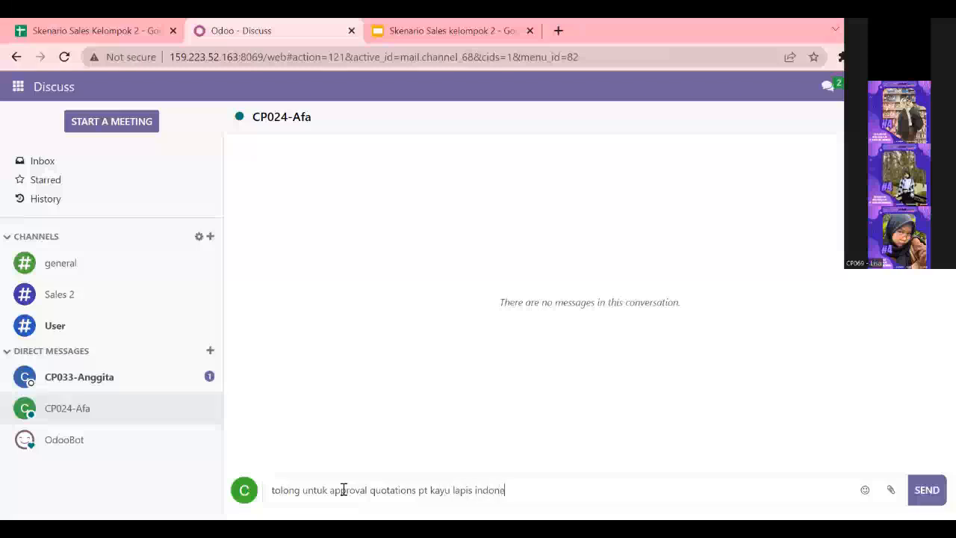
left_click(930, 495)
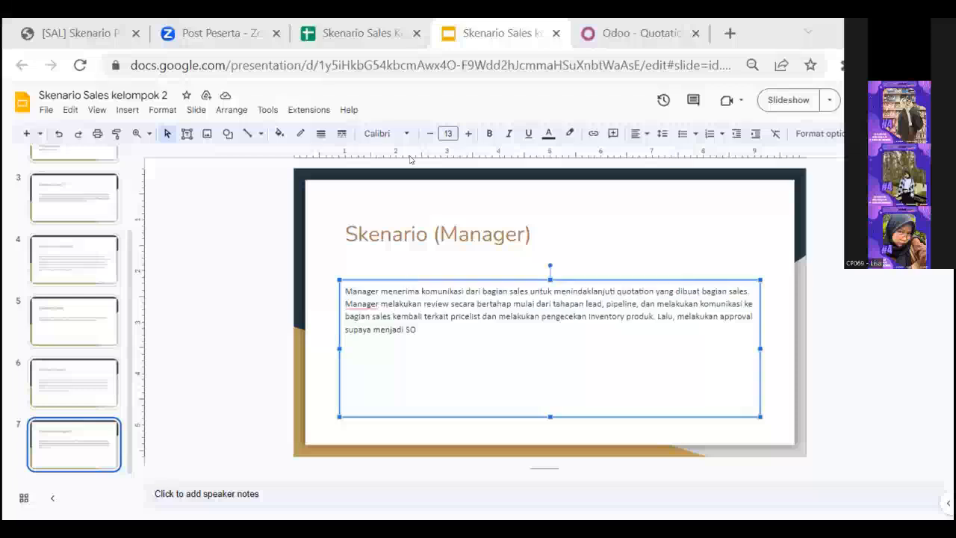
Step: Read the salesperson's approval request in the manager's Discuss, and go to the Sales quotations with the chat window closed
left_click(593, 205)
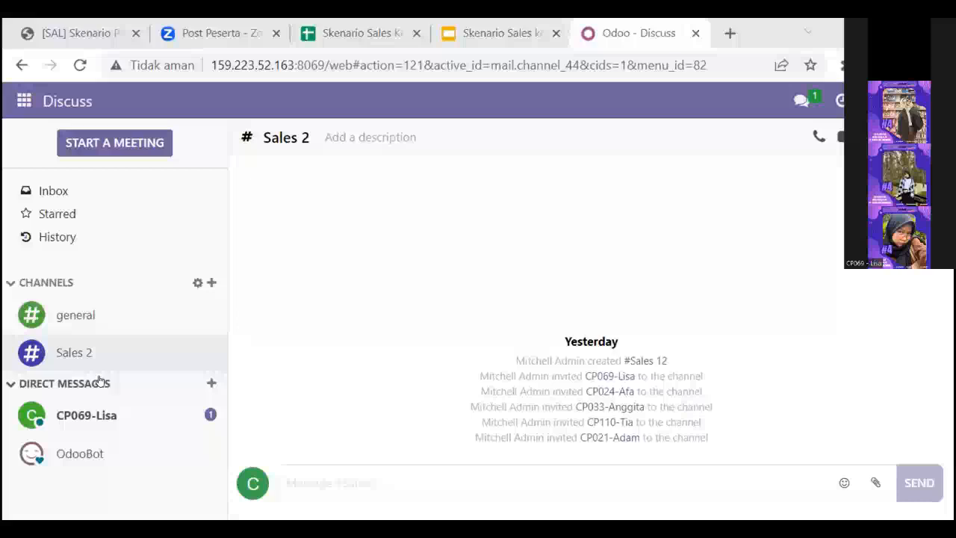
left_click(100, 413)
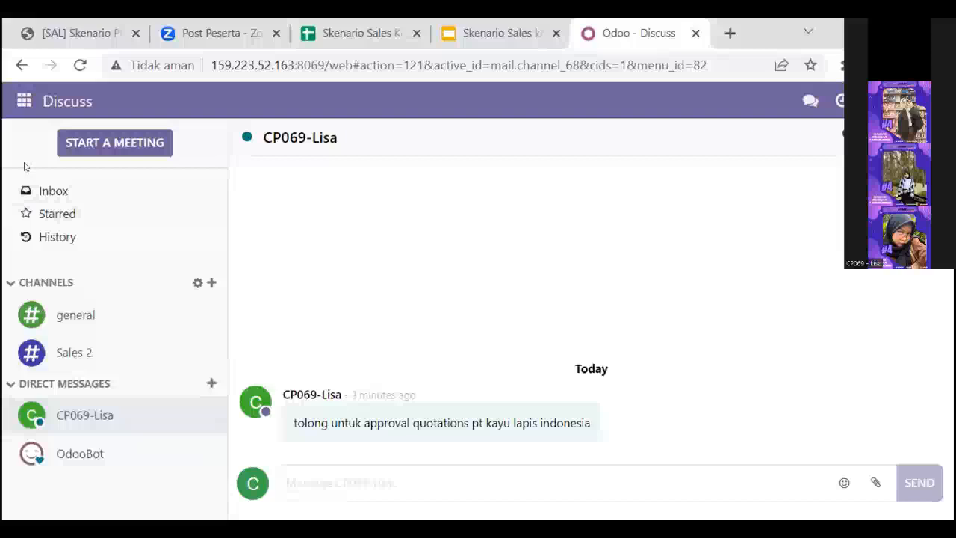
left_click(24, 103)
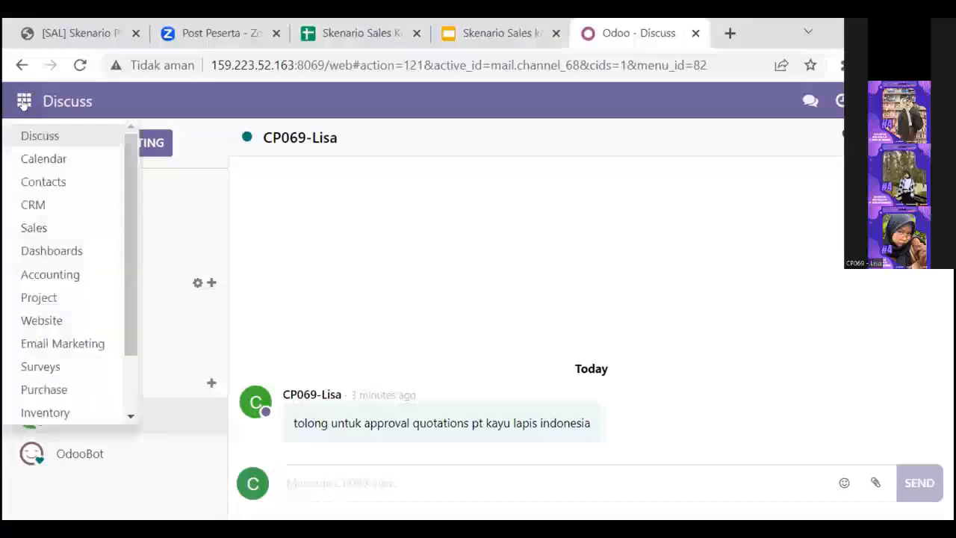
left_click(53, 238)
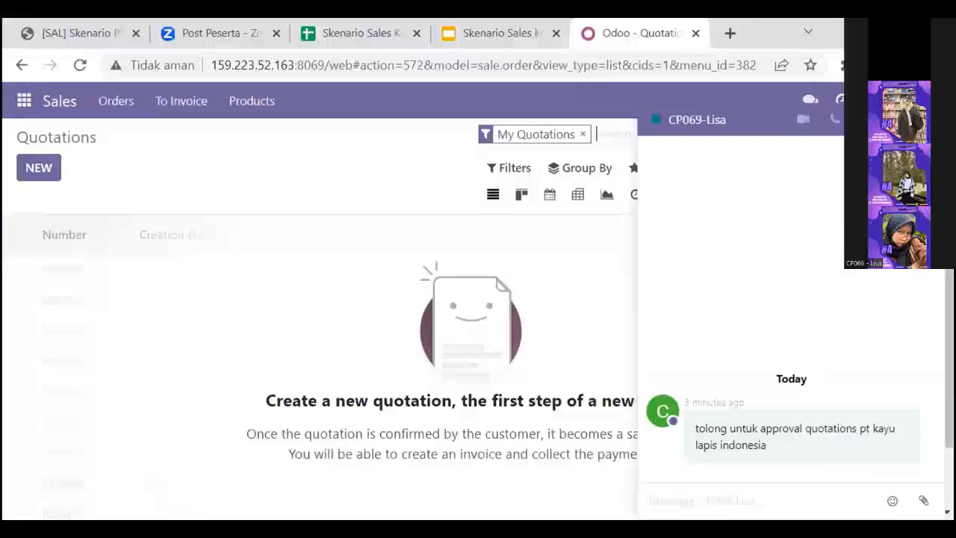
left_click(928, 119)
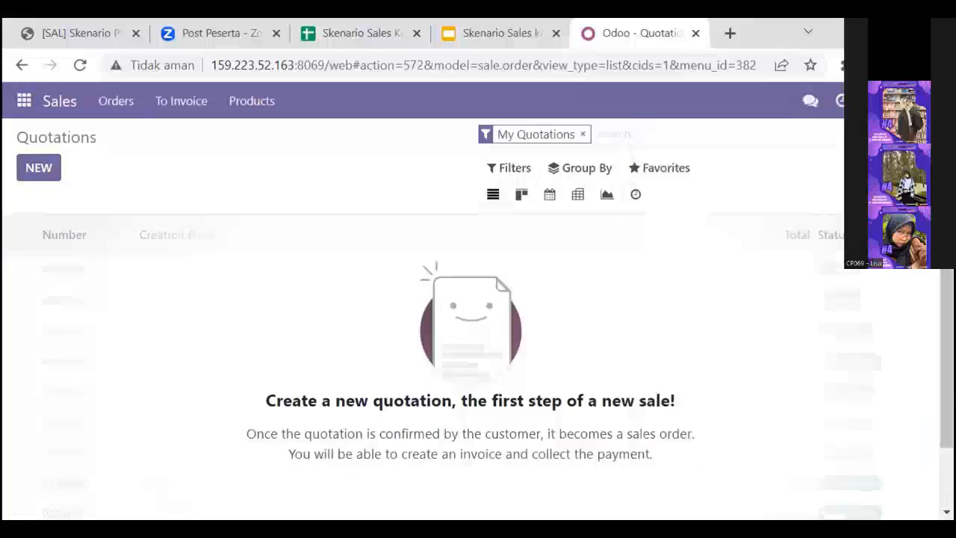
Step: Clear the My Quotations filter, and open the second PT Kayu Lapis Indonesia quotation to review its order lines and totals
left_click(582, 134)
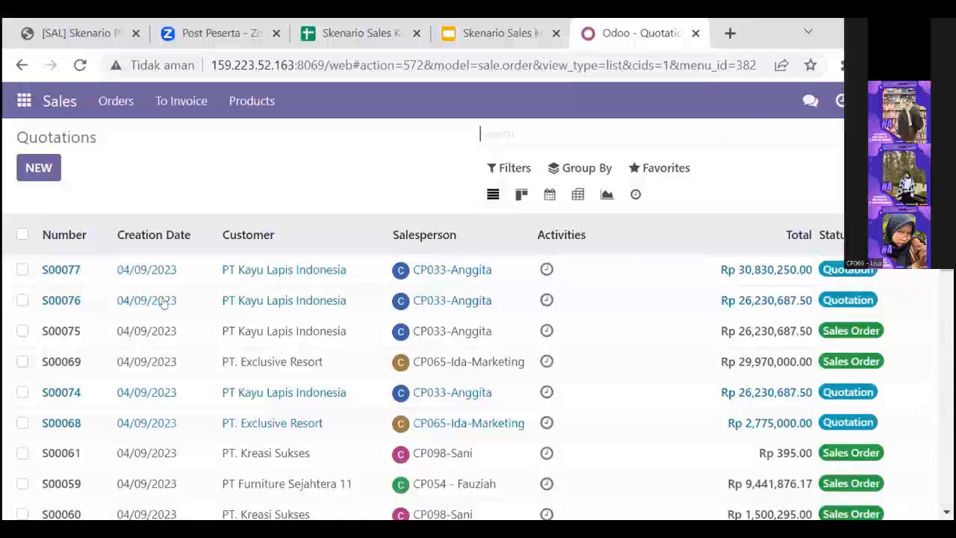
double_click(61, 300)
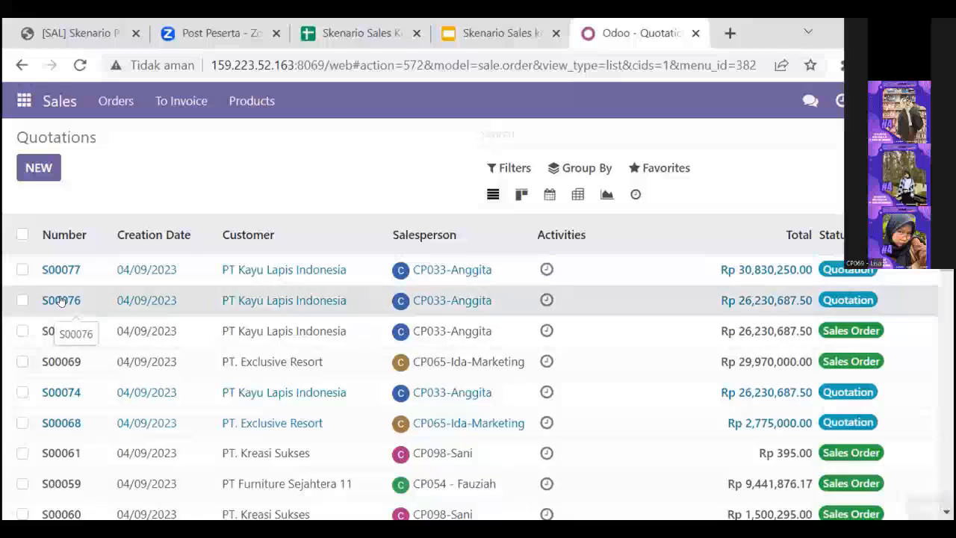
scroll(544, 305, "down", 5)
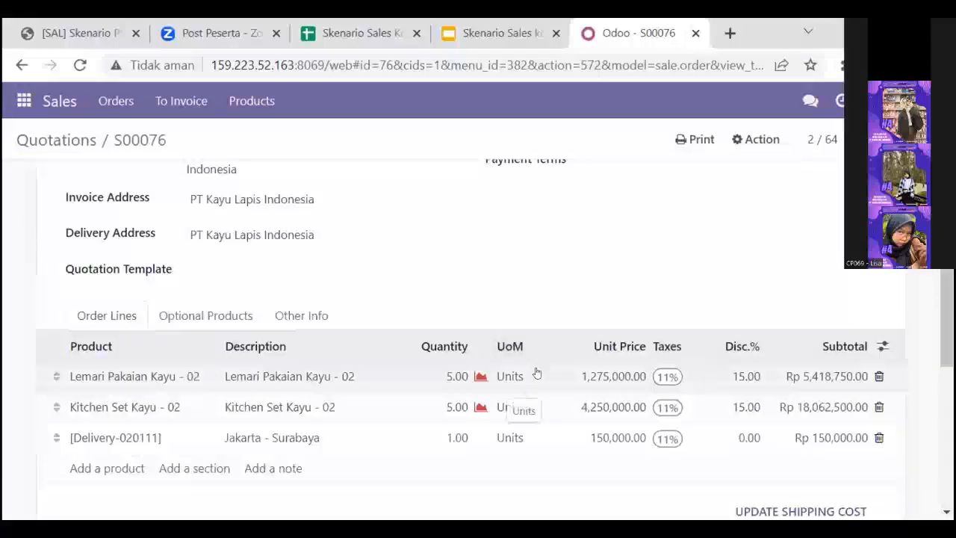
scroll(536, 372, "up", 1)
scroll(536, 373, "down", 3)
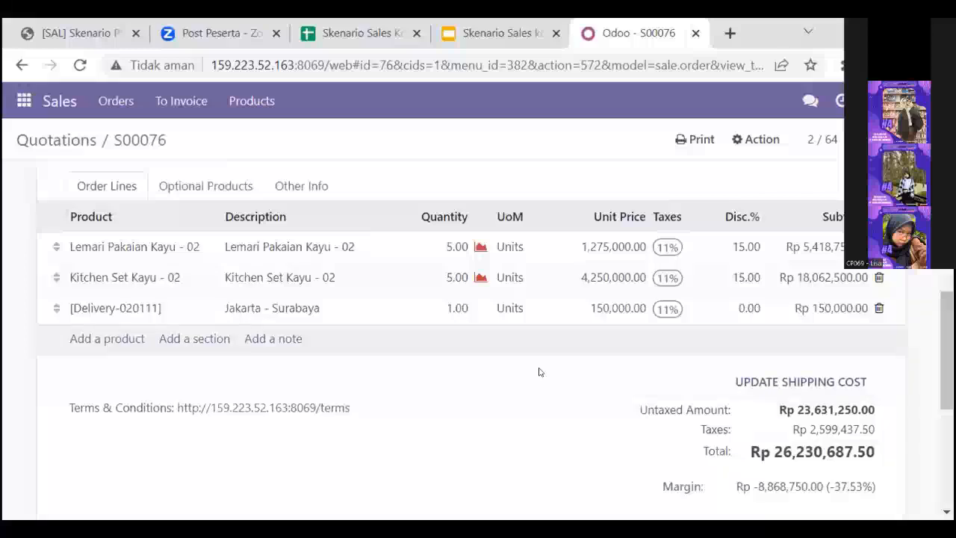
scroll(540, 371, "down", 1)
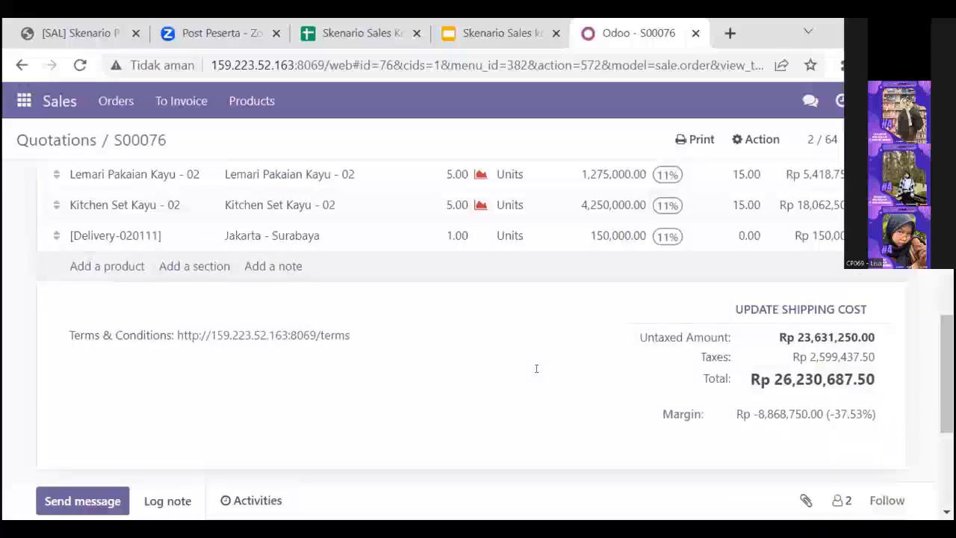
scroll(536, 368, "up", 1)
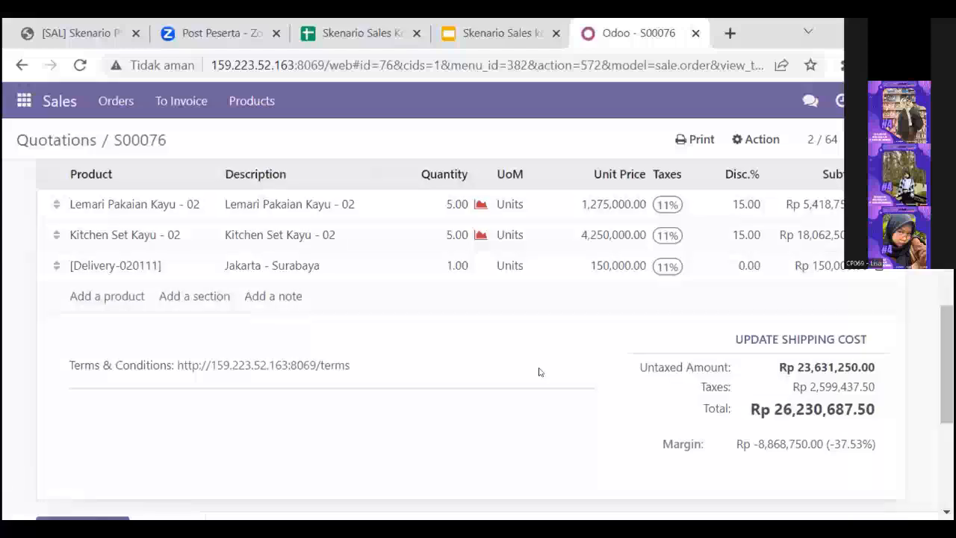
scroll(540, 371, "up", 1)
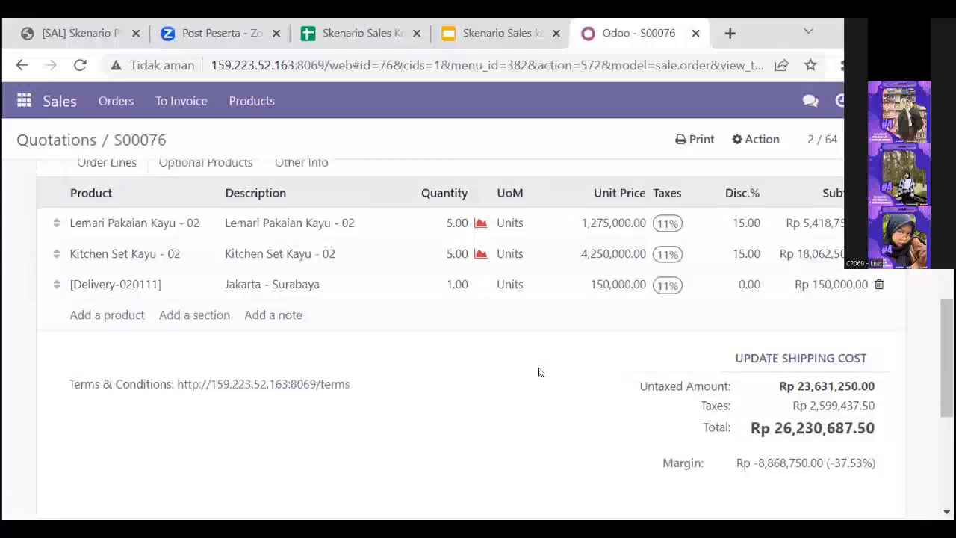
Step: Confirm the reviewed PT Kayu Lapis Indonesia quotation, and reopen the resulting sales order from the Sales quotations list
scroll(478, 336, "up", 5)
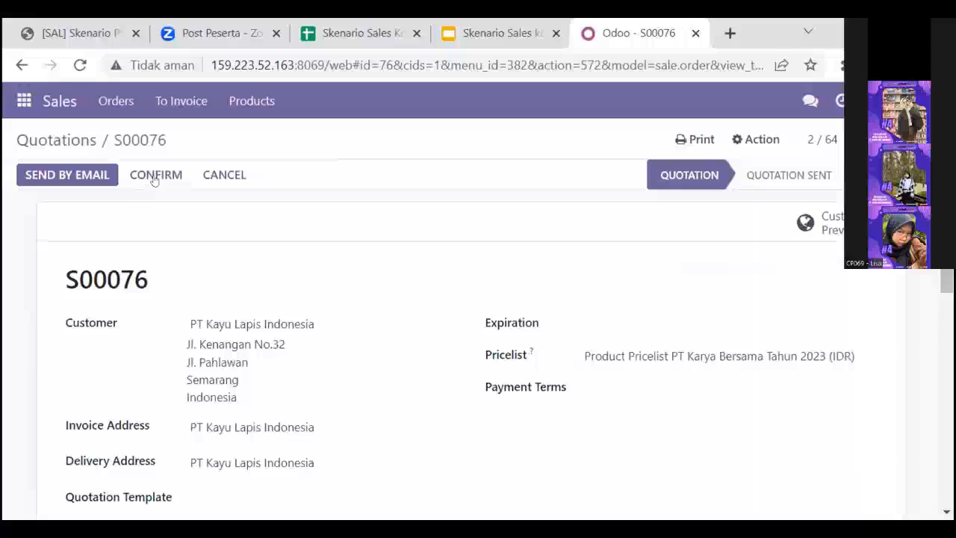
left_click(153, 176)
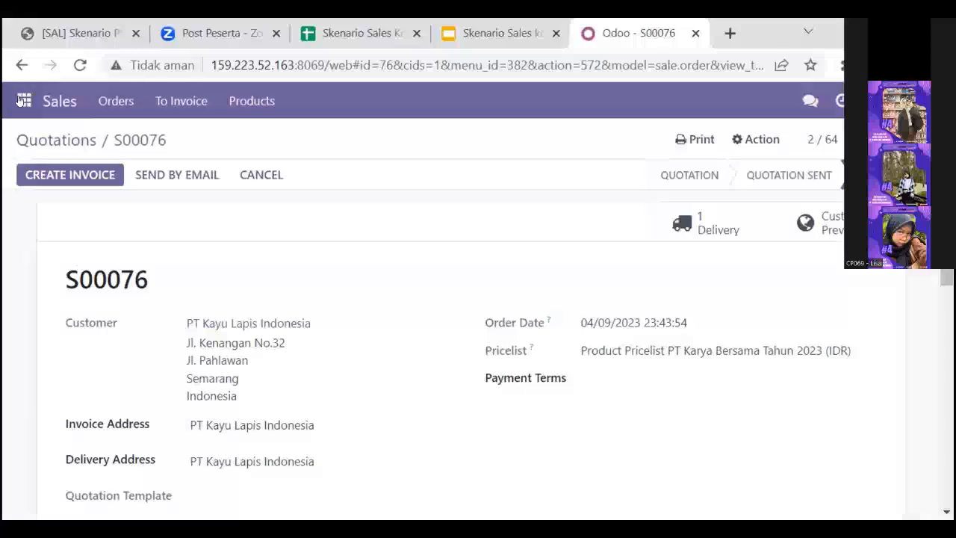
left_click(20, 100)
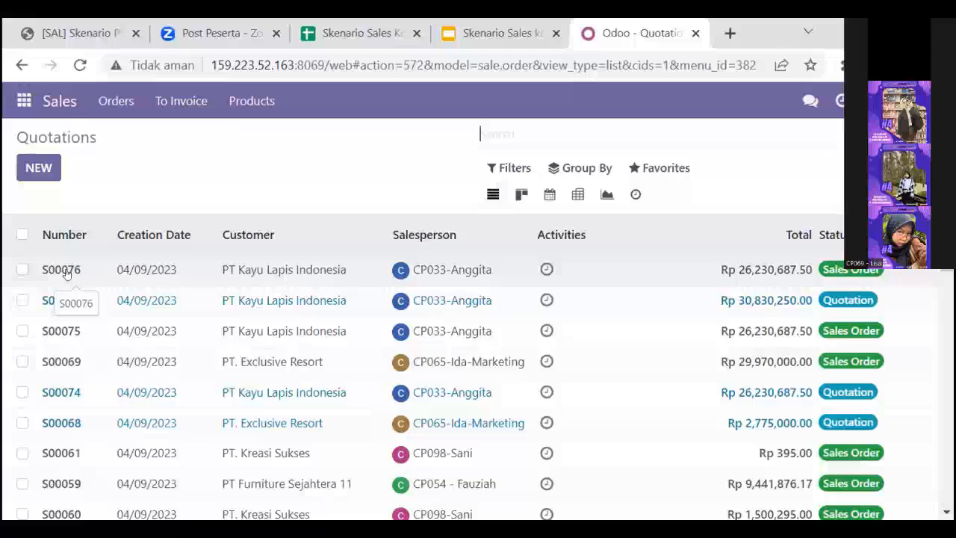
double_click(66, 272)
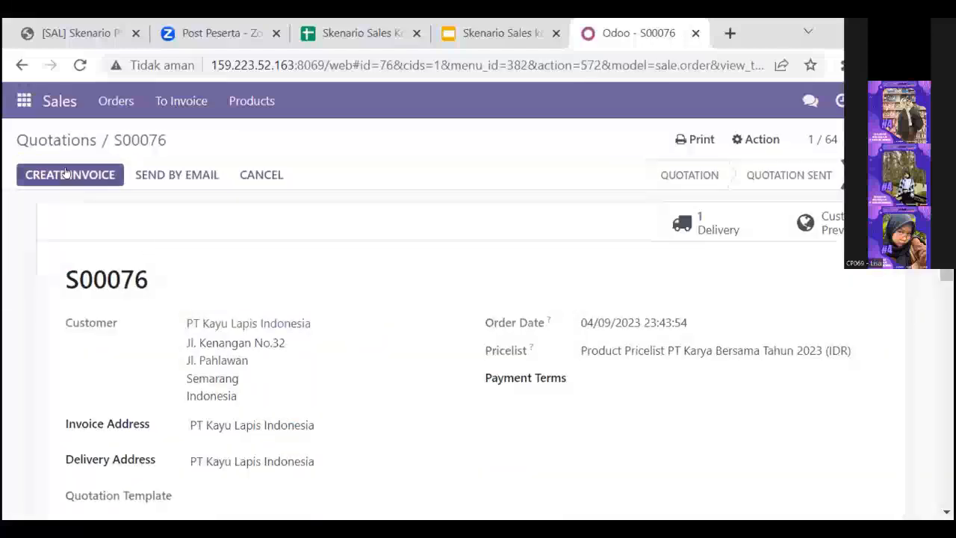
Step: Create a regular invoice from the PT Kayu Lapis Indonesia sales order and review the draft's invoice lines and totals
left_click(66, 173)
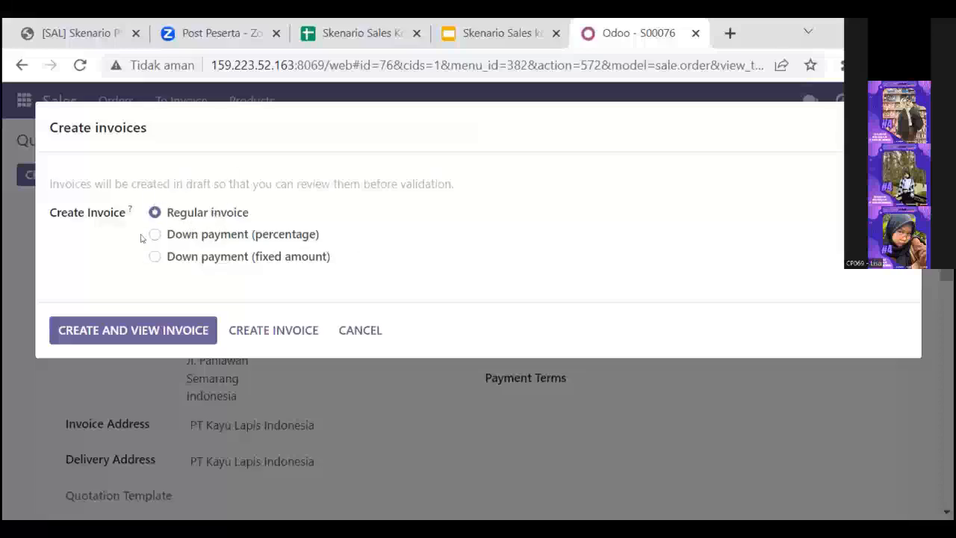
left_click(124, 328)
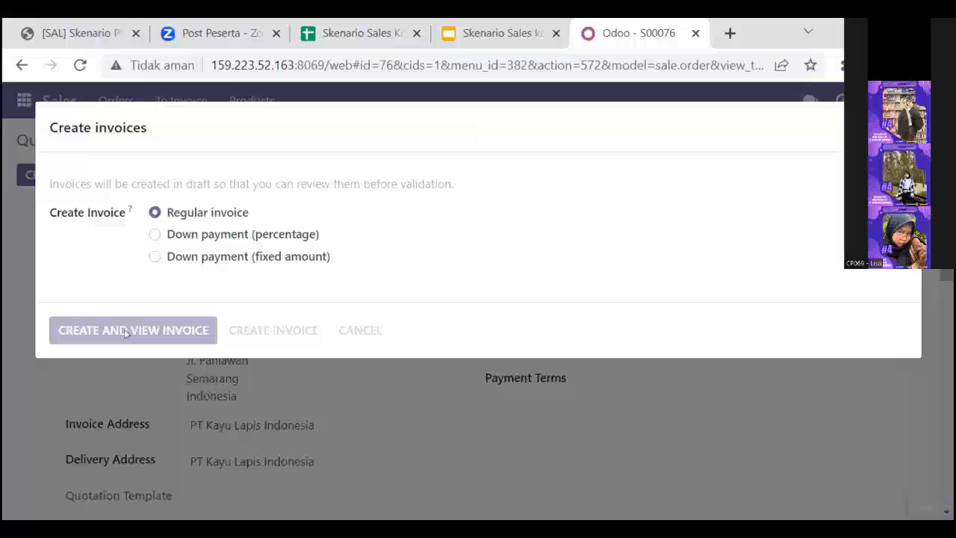
scroll(363, 340, "down", 3)
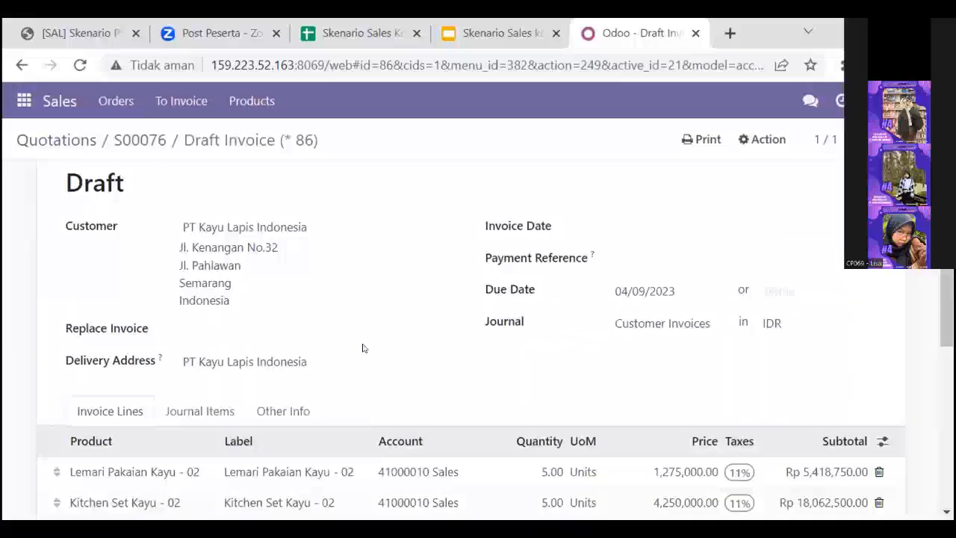
scroll(363, 348, "down", 2)
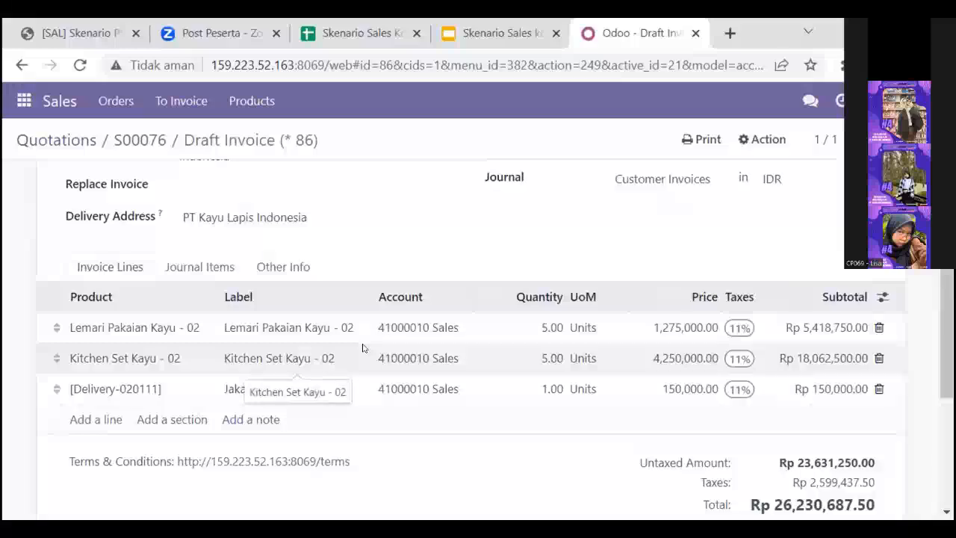
scroll(363, 348, "down", 1)
scroll(363, 348, "up", 5)
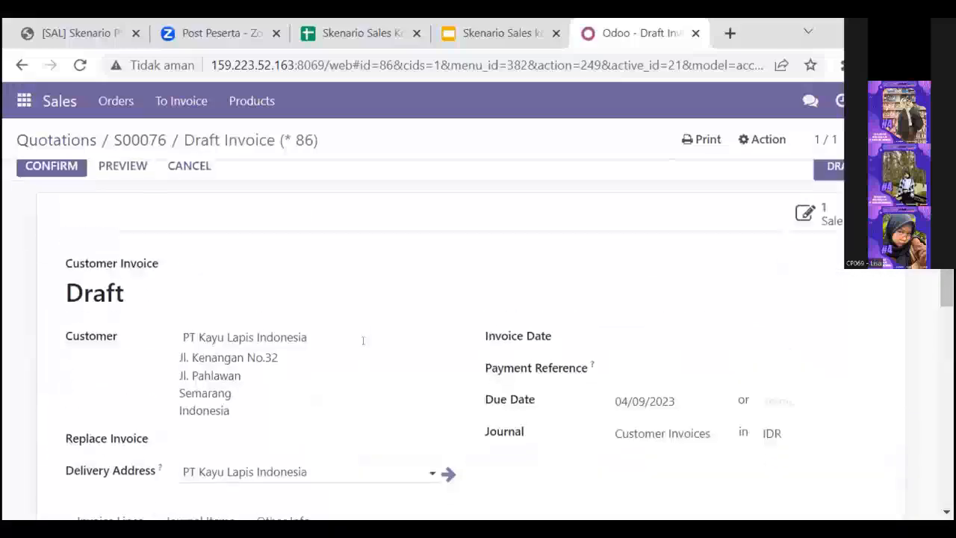
scroll(363, 340, "down", 1)
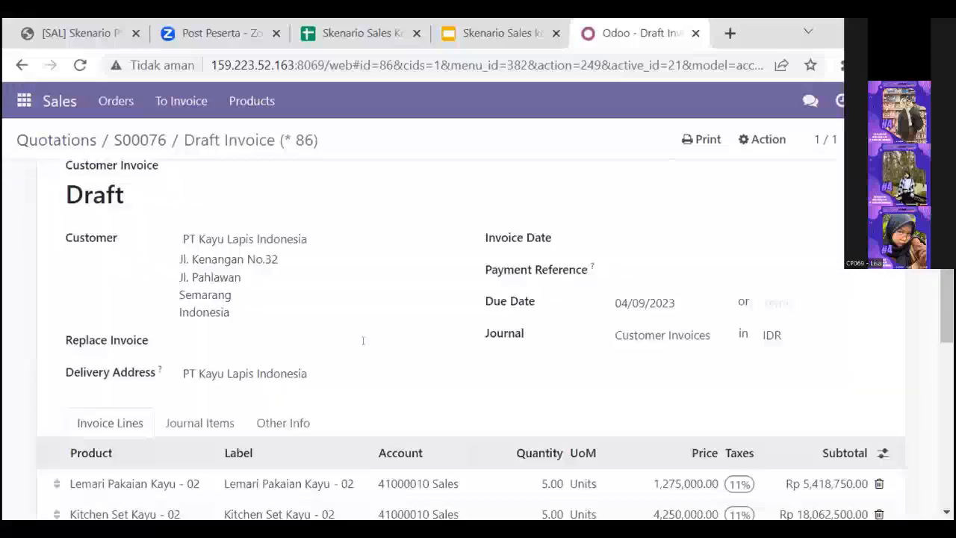
Step: Go to the Inventory delivery orders, clear the operation type filter, and group the list by Source Document
left_click(23, 101)
left_click(59, 326)
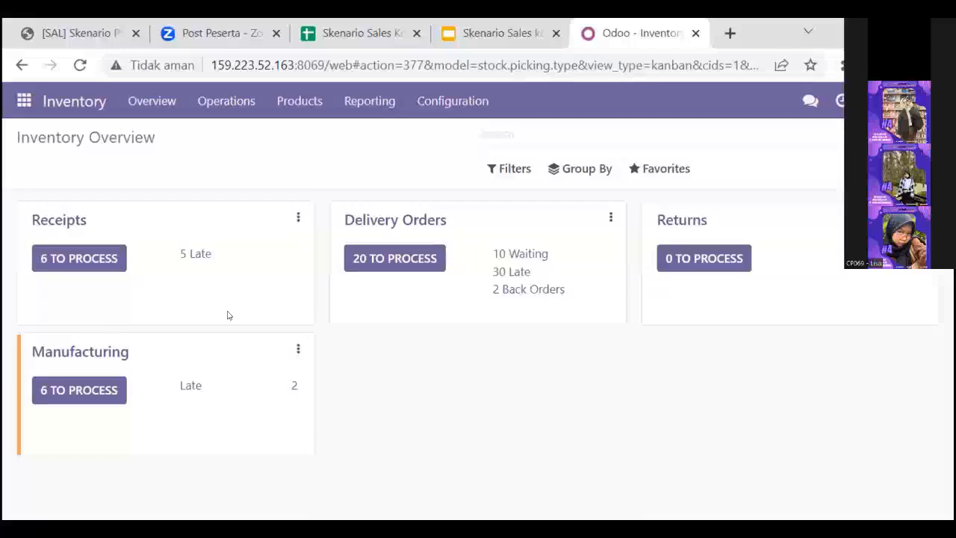
left_click(411, 259)
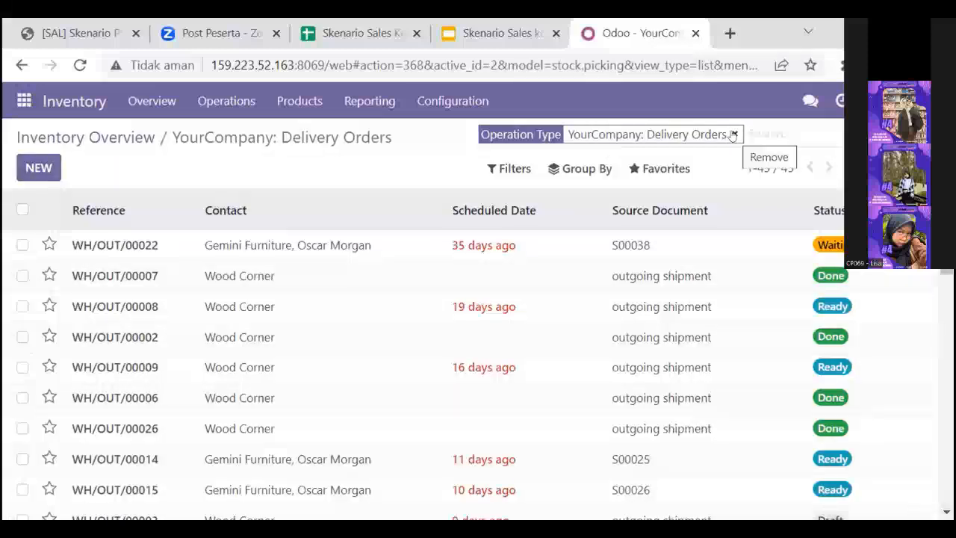
left_click(733, 135)
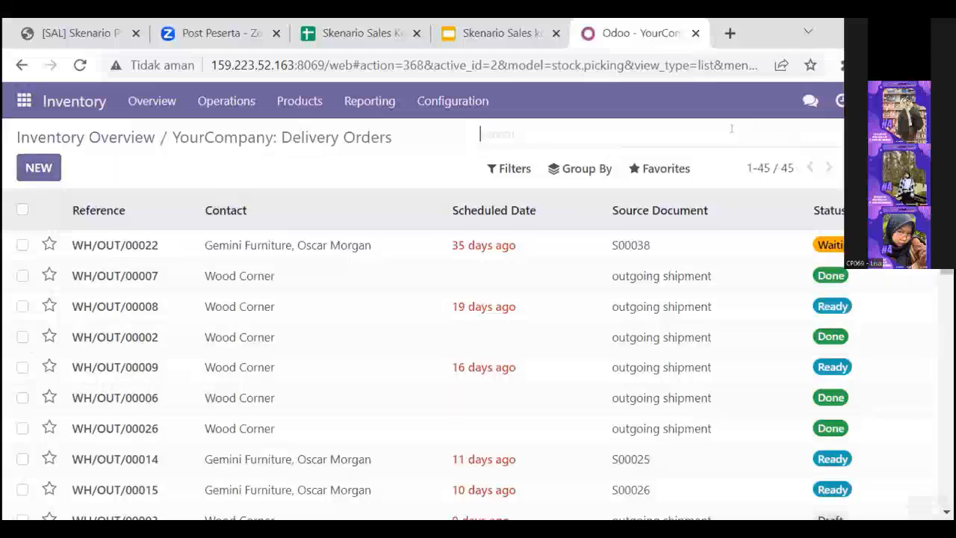
left_click(576, 170)
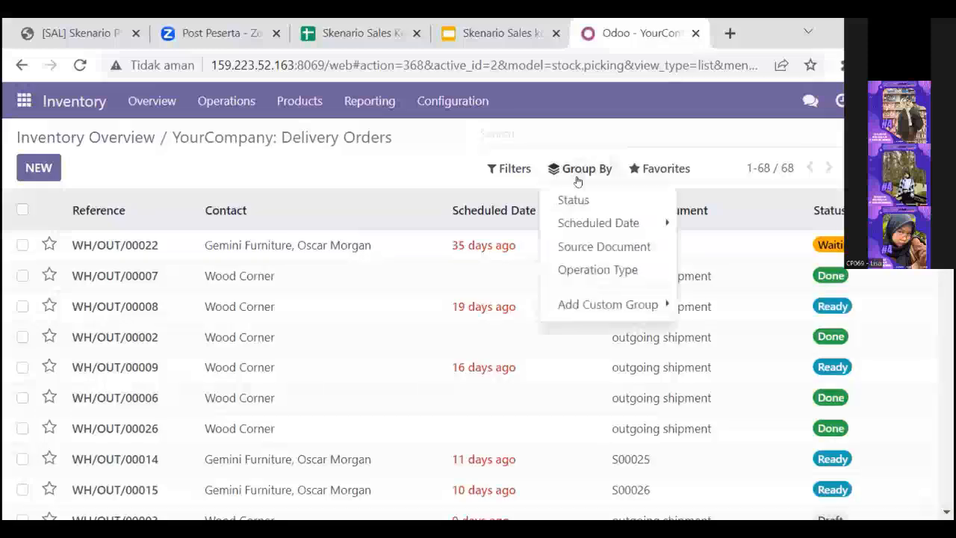
left_click(596, 245)
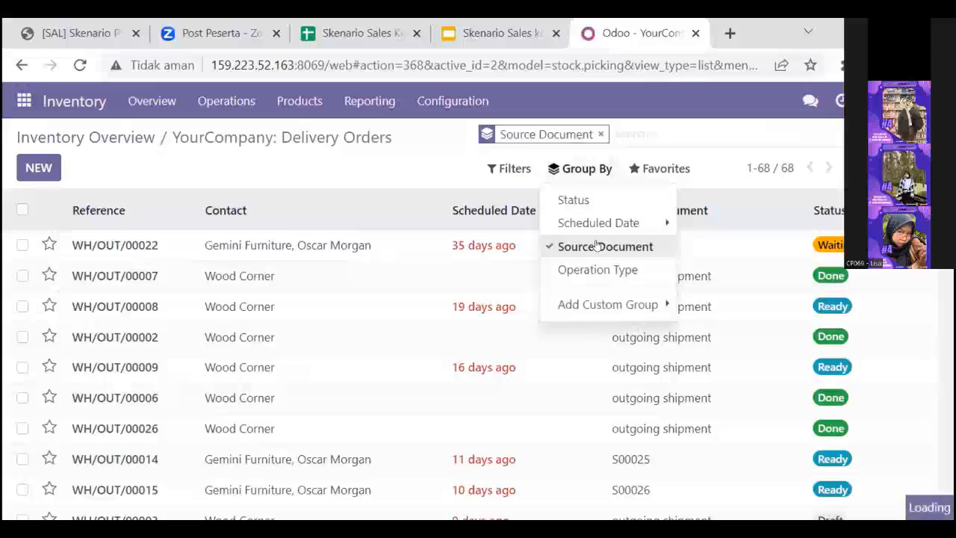
Step: Expand the source document group of the confirmed PT Kayu Lapis Indonesia sales order and open its delivery order
scroll(530, 251, "down", 5)
scroll(531, 251, "down", 10)
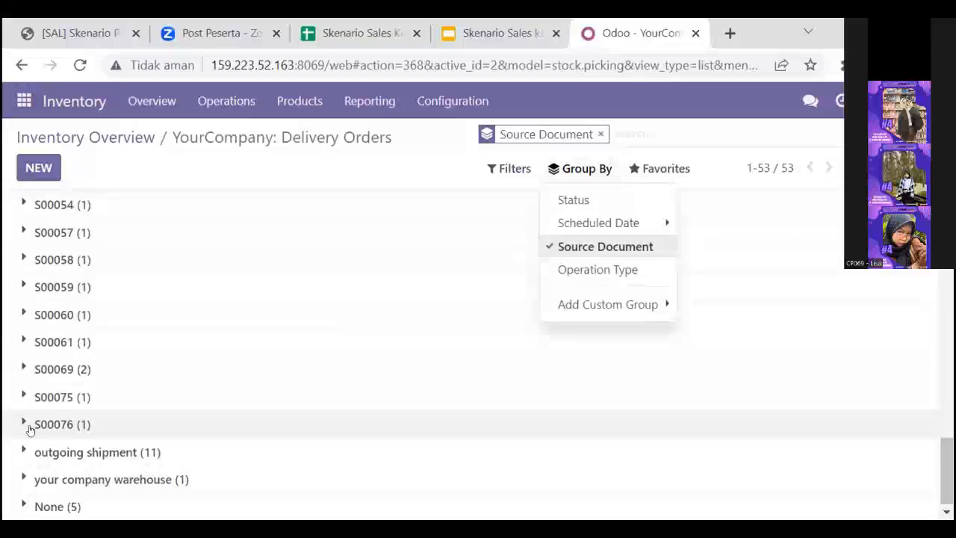
left_click(30, 430)
left_click(373, 418)
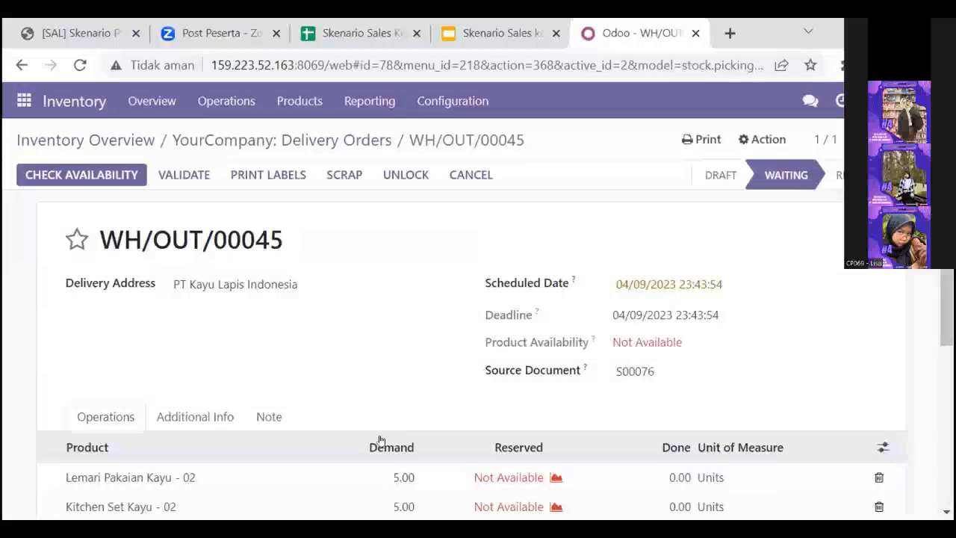
Step: Set the done quantity of Lemari Pakaian Kayu - 02 to 5 in the delivery order's operations
scroll(379, 441, "down", 2)
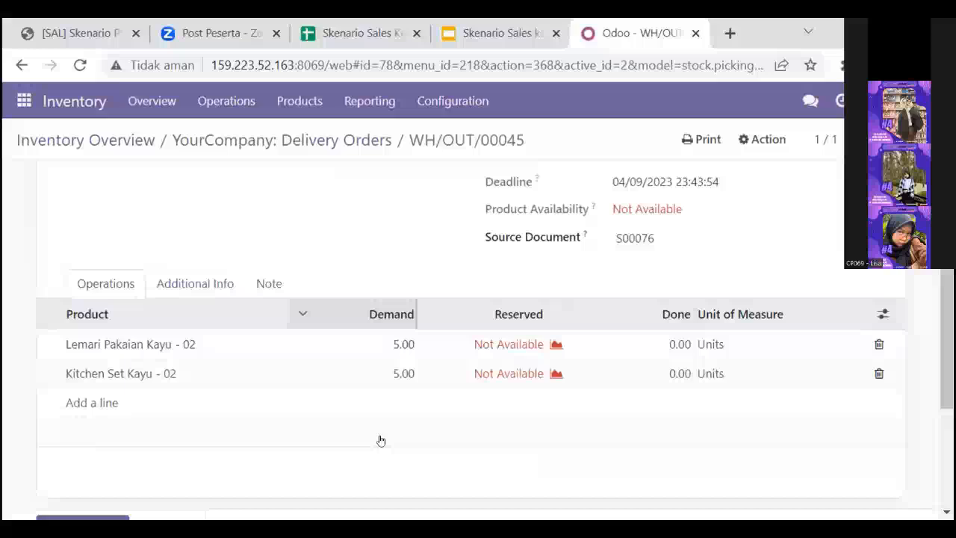
scroll(608, 363, "down", 1)
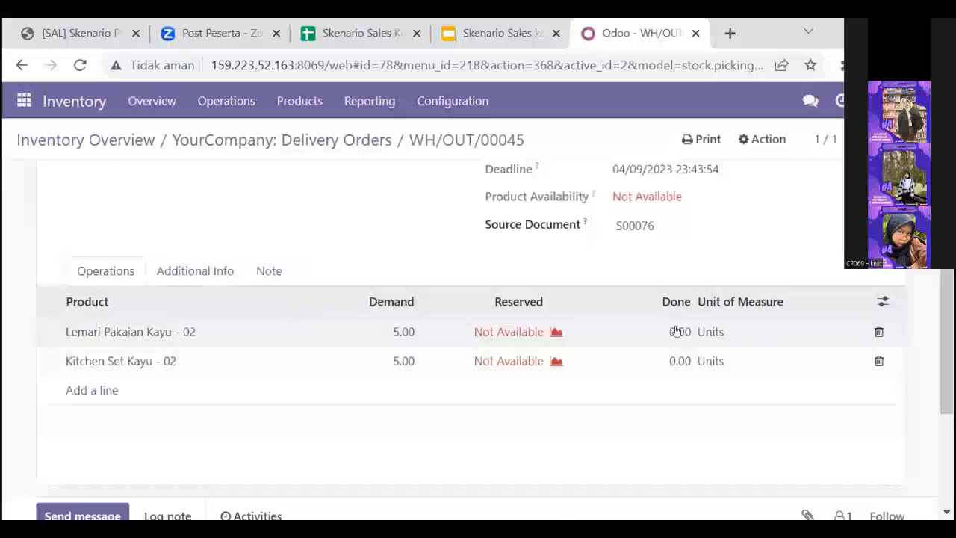
left_click(669, 335)
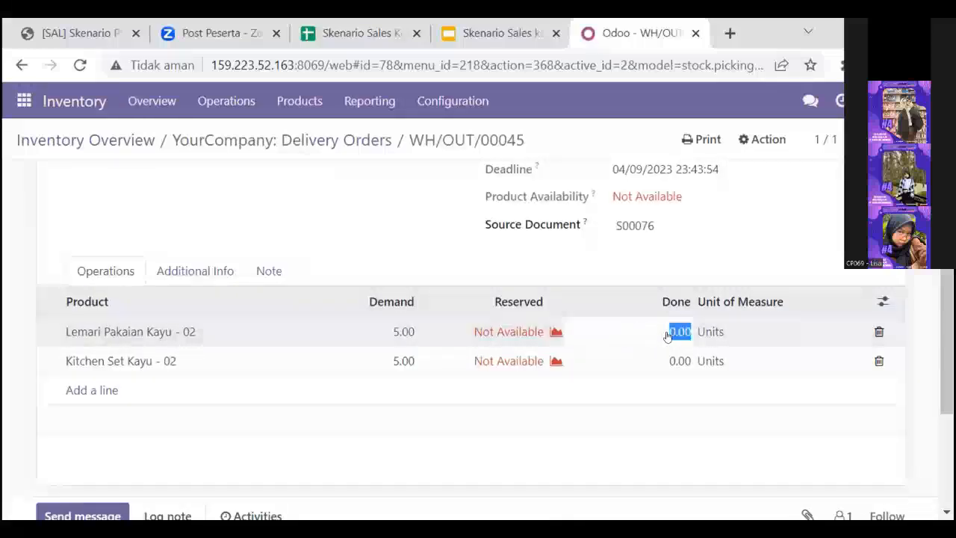
left_click(669, 335)
double_click(674, 334)
left_click(675, 335)
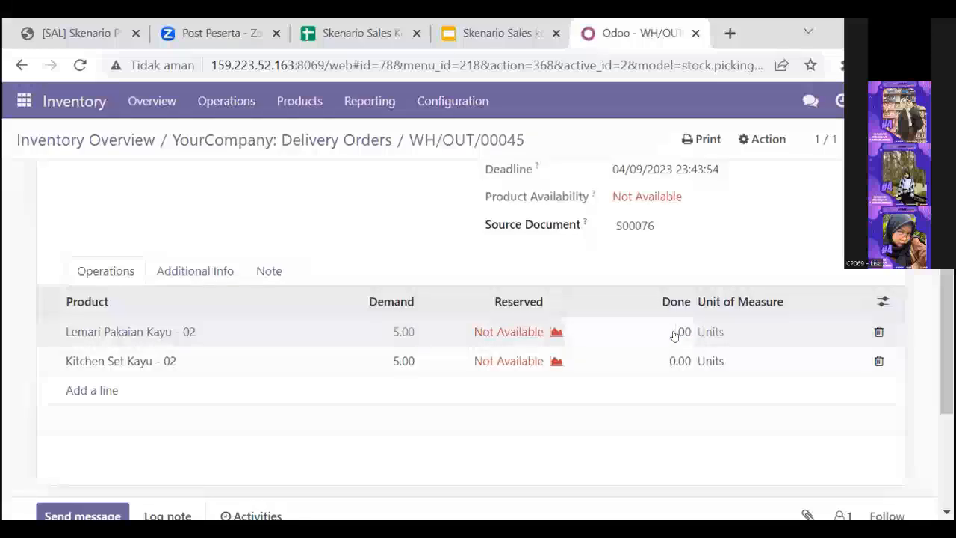
key("BackSpace")
type("5")
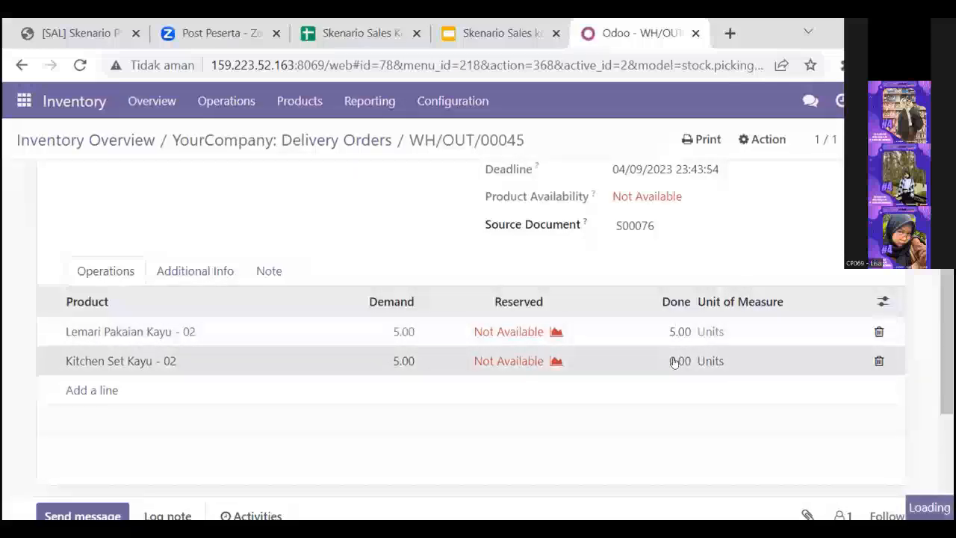
Step: Set the done quantity of Kitchen Set Kayu - 02 to 5 in the delivery order's operations
left_click(669, 361)
type("5")
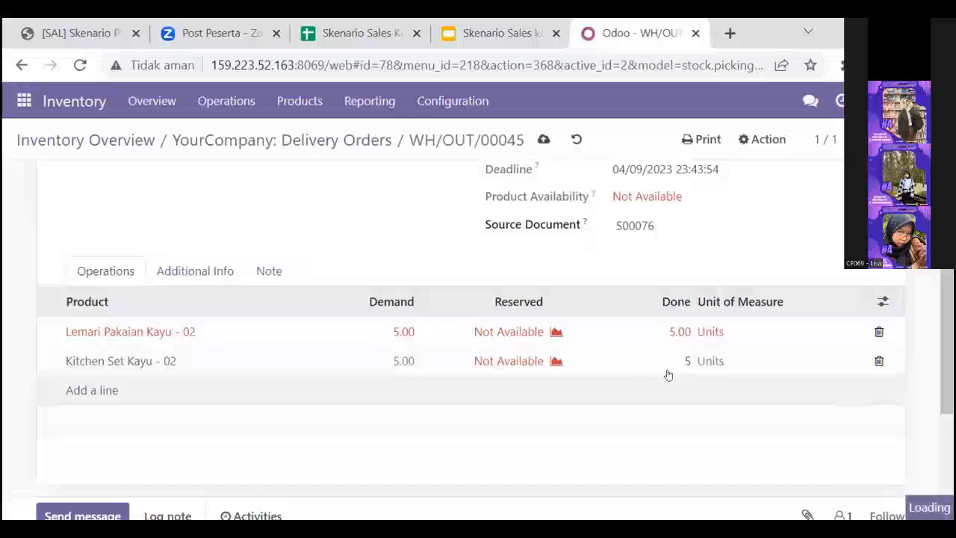
scroll(668, 377, "down", 1)
scroll(668, 399, "down", 1)
left_click(677, 372)
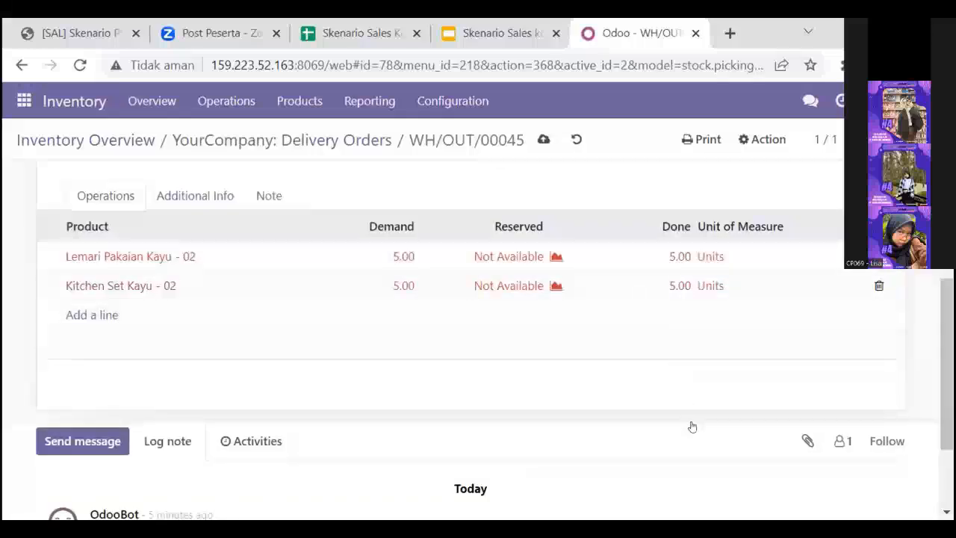
Step: Check the product availability for the PT Kayu Lapis Indonesia delivery order, and validate the delivery
scroll(690, 425, "down", 2)
scroll(691, 426, "up", 5)
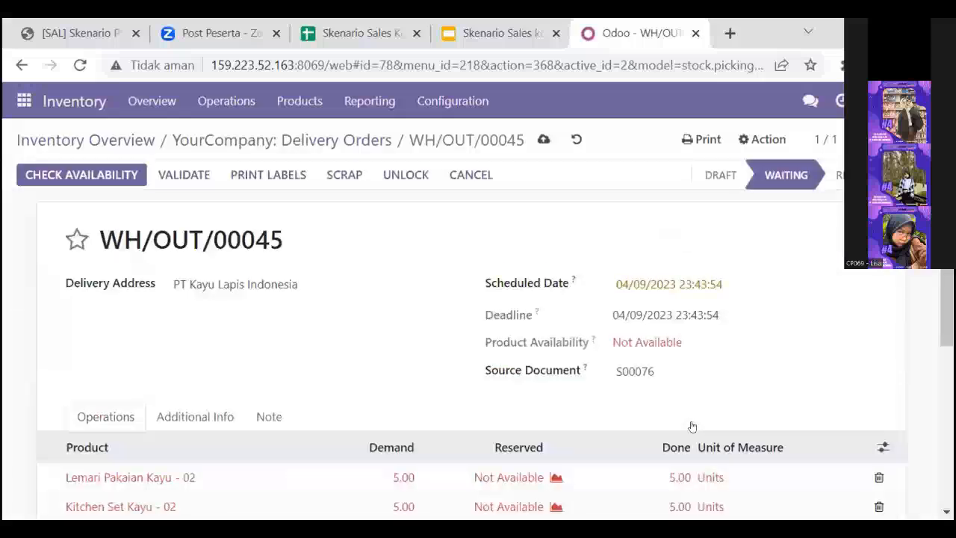
left_click(84, 178)
scroll(208, 347, "down", 3)
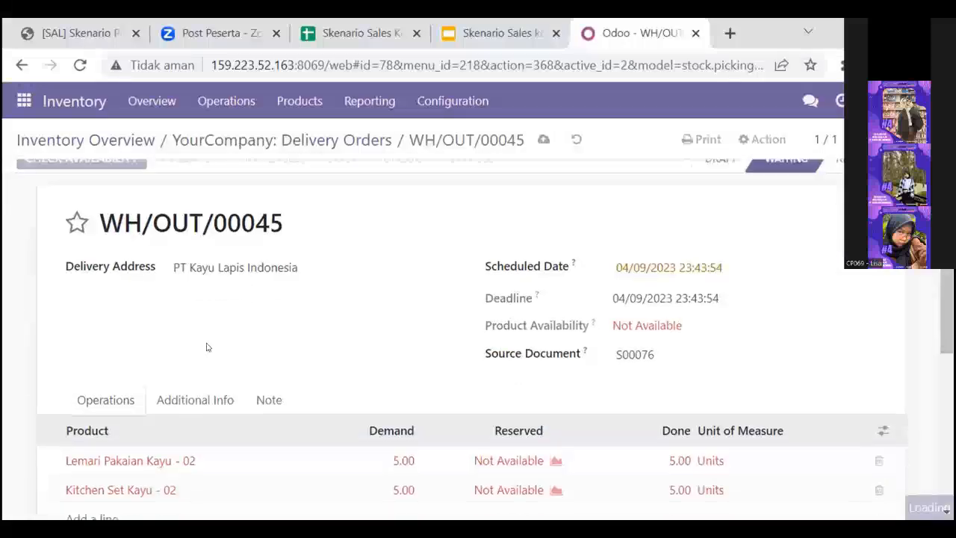
scroll(208, 346, "up", 3)
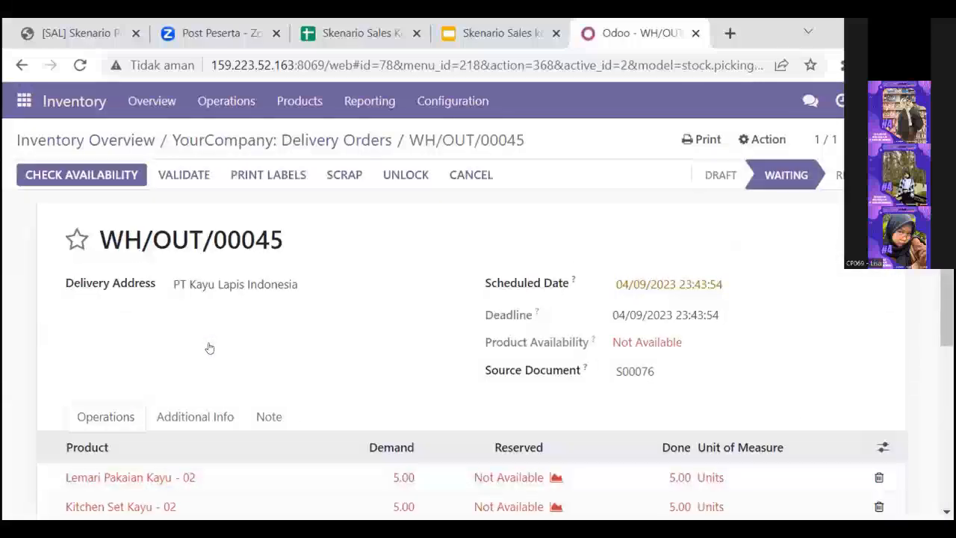
left_click(185, 176)
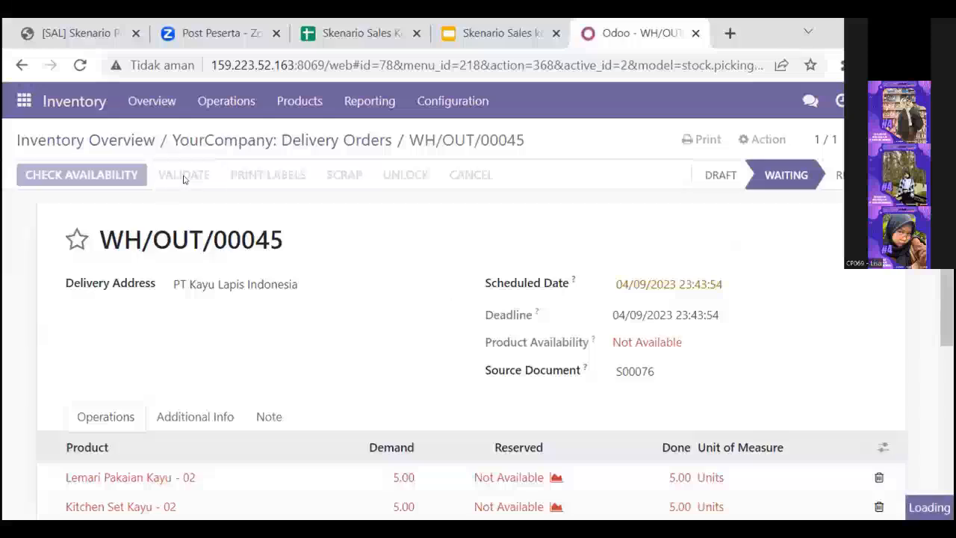